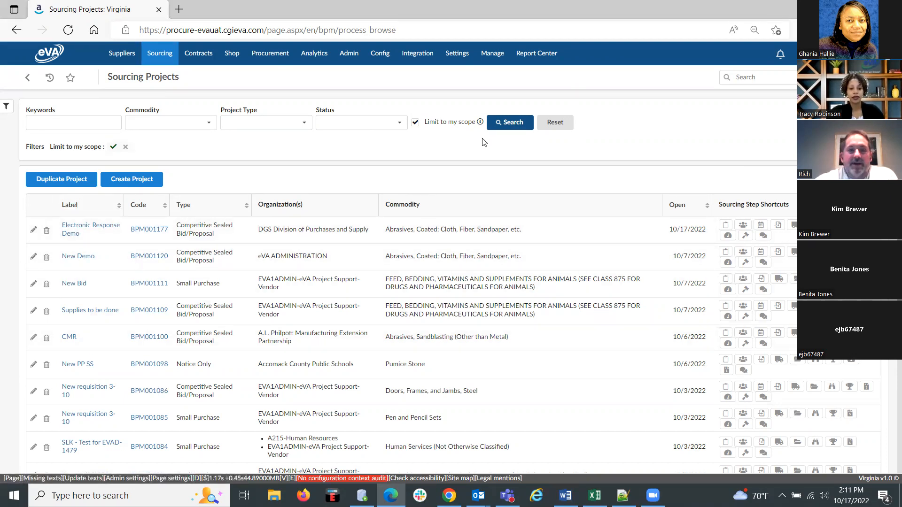
Open the Electronic Response Demo sourcing project and go to its team members.
left_click(75, 227)
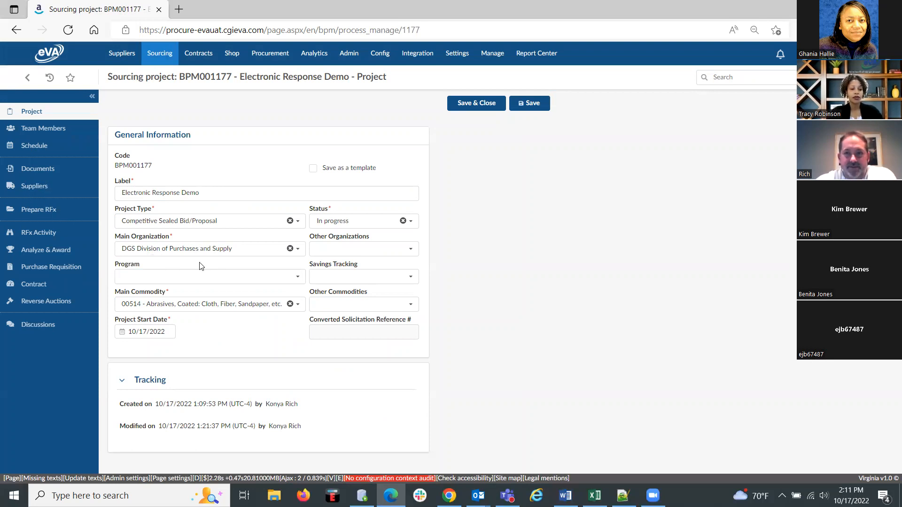
left_click(37, 131)
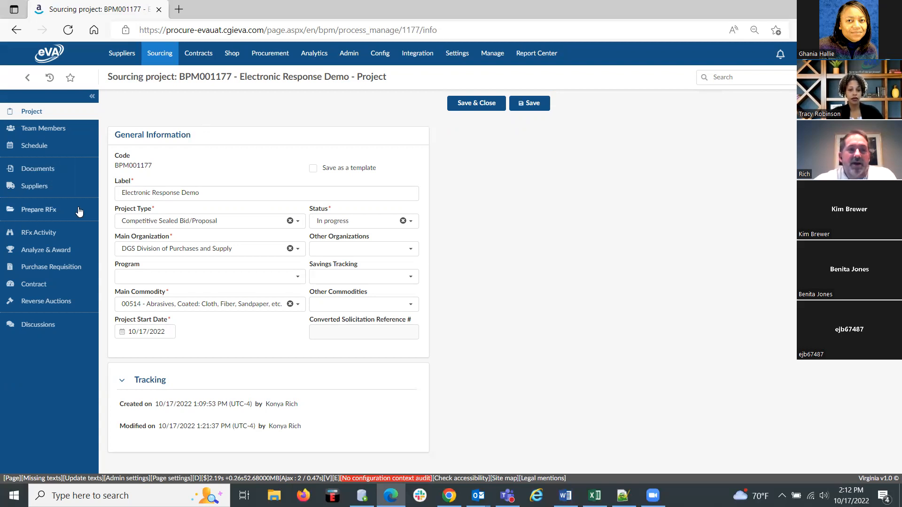
left_click(38, 128)
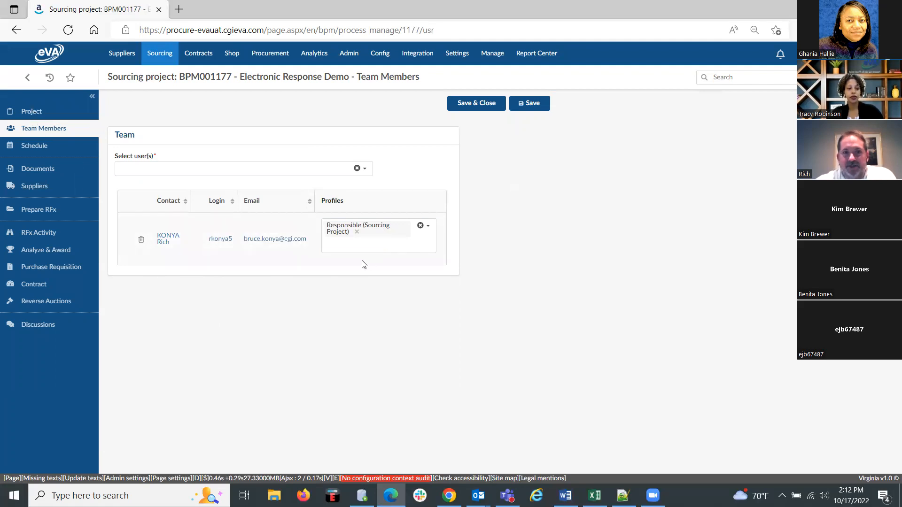
Find the colleague by surname and add them to the sourcing project team.
left_click(214, 175)
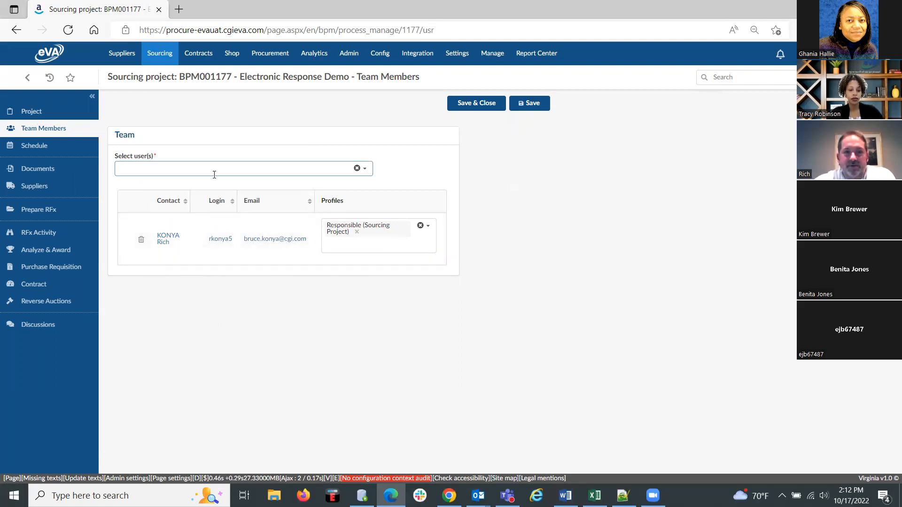
left_click(225, 170)
type("r")
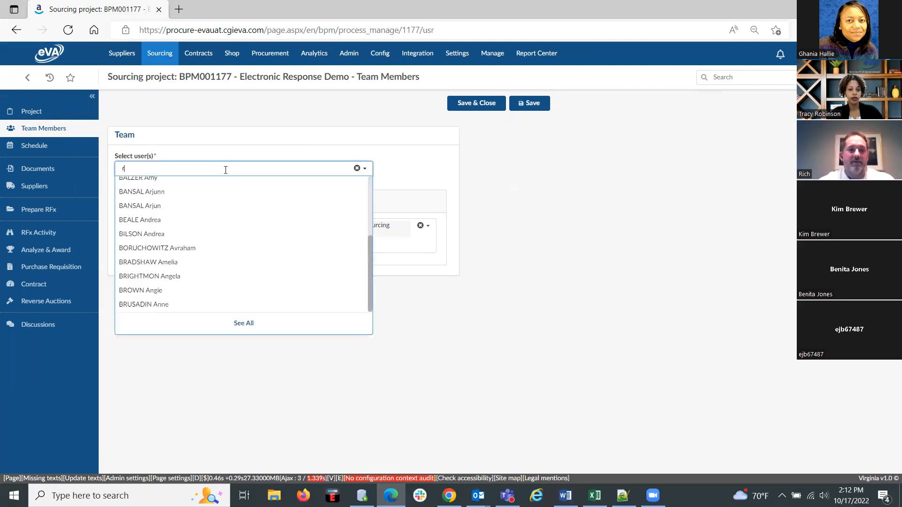
type("obinson")
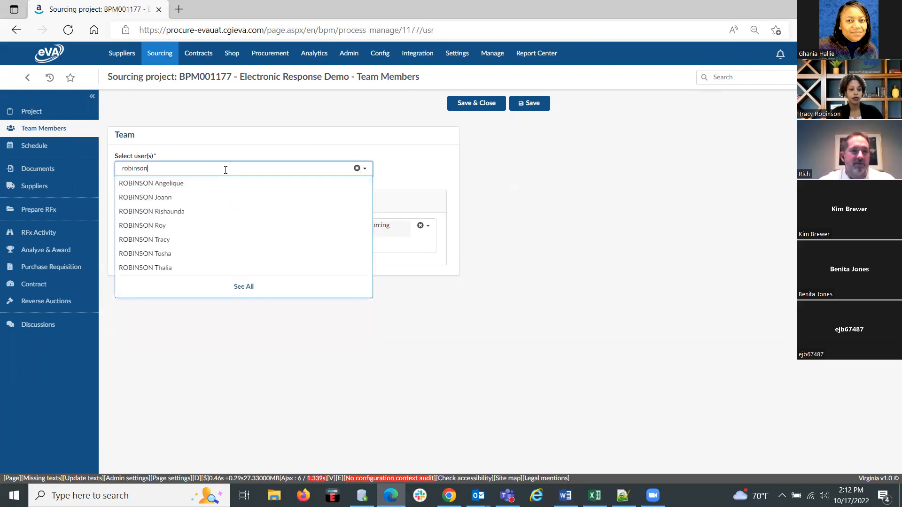
left_click(178, 240)
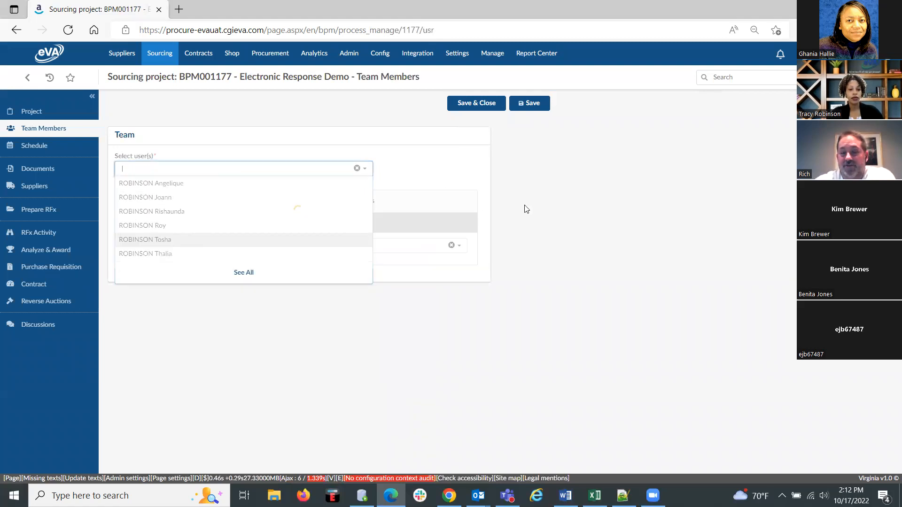
Give the newly added team member the additional profile Contributor (Sourcing Project) and save the team.
left_click(393, 286)
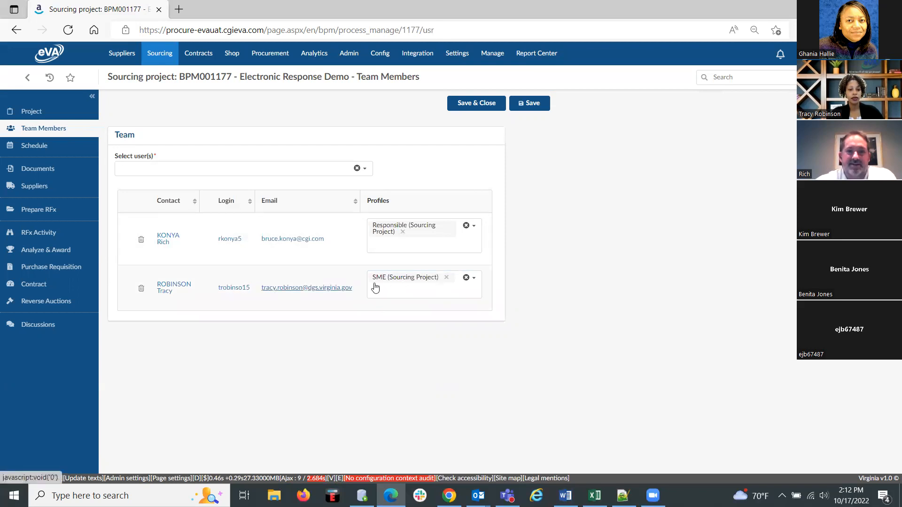
left_click(457, 286)
left_click(443, 306)
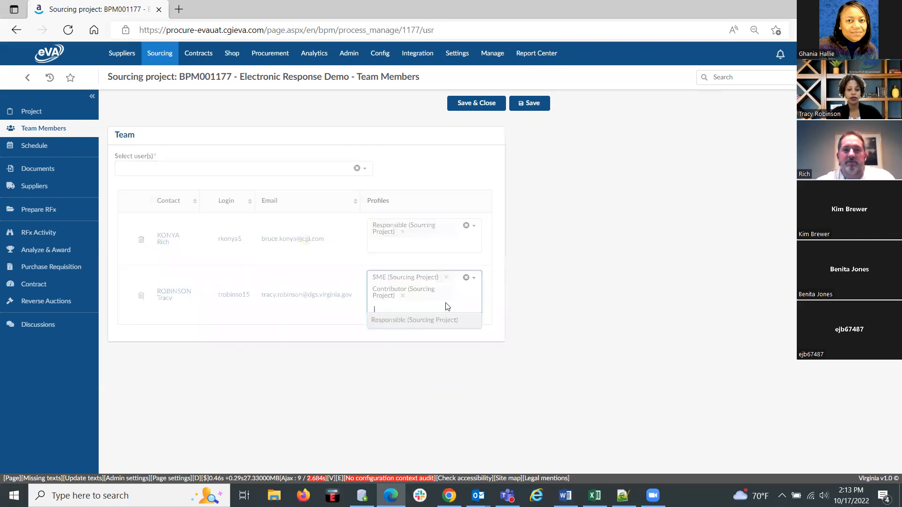
left_click(549, 241)
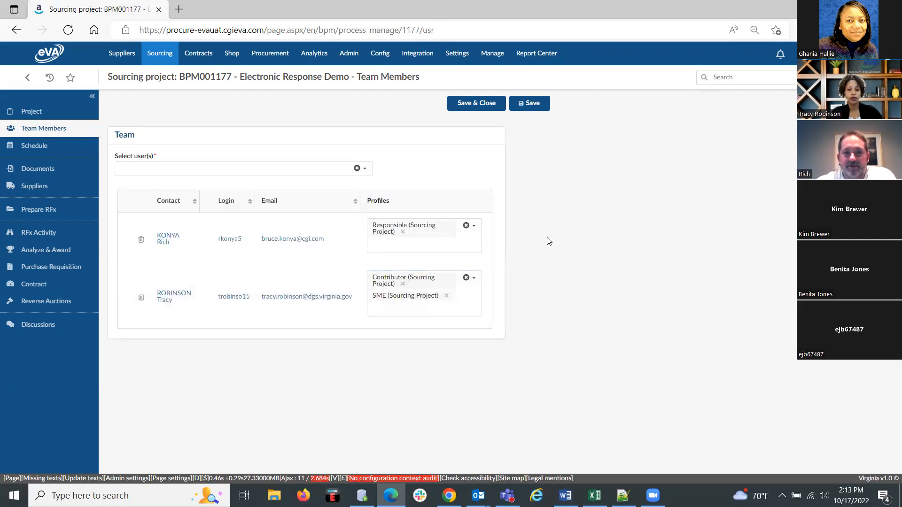
left_click(528, 103)
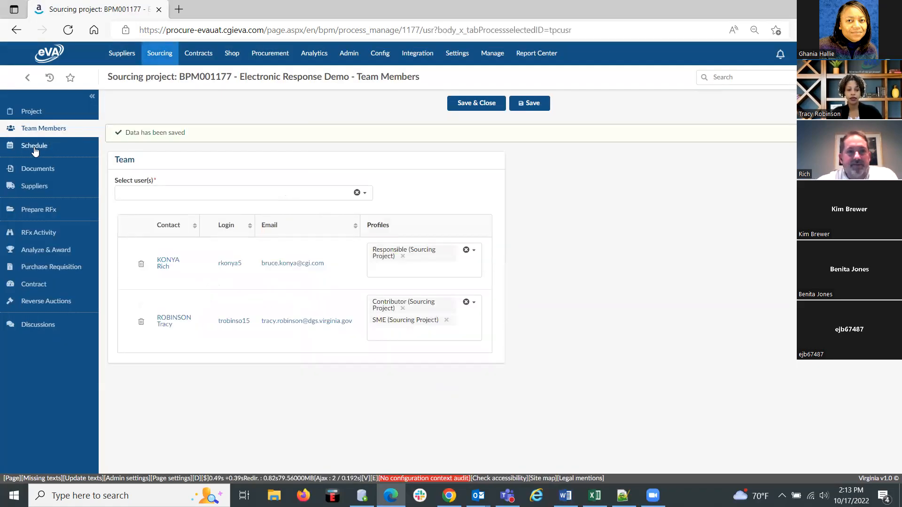
Review the project's schedule, its documents and its list of invited suppliers.
left_click(34, 146)
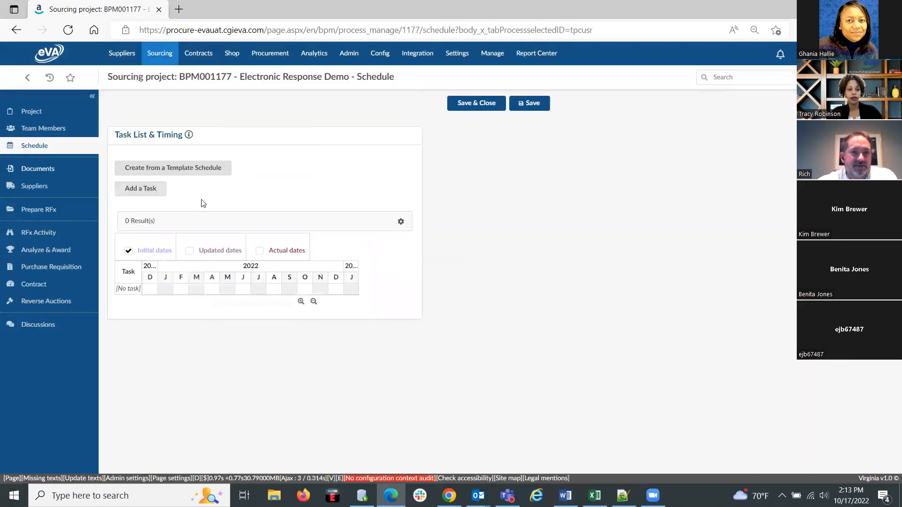
left_click(40, 171)
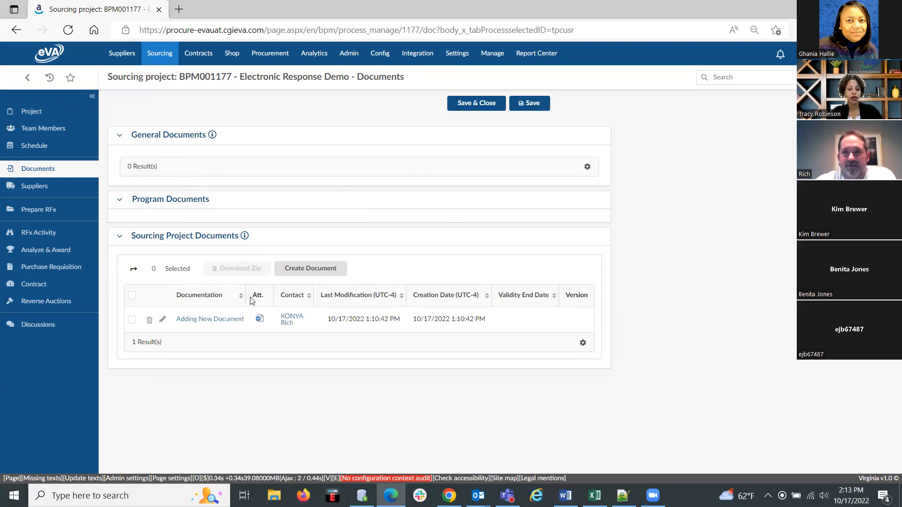
left_click(33, 186)
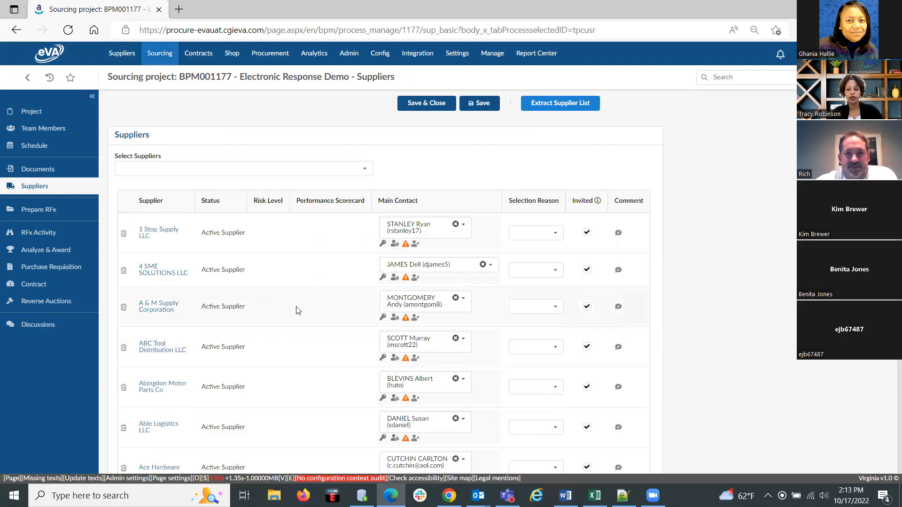
right_click(298, 308)
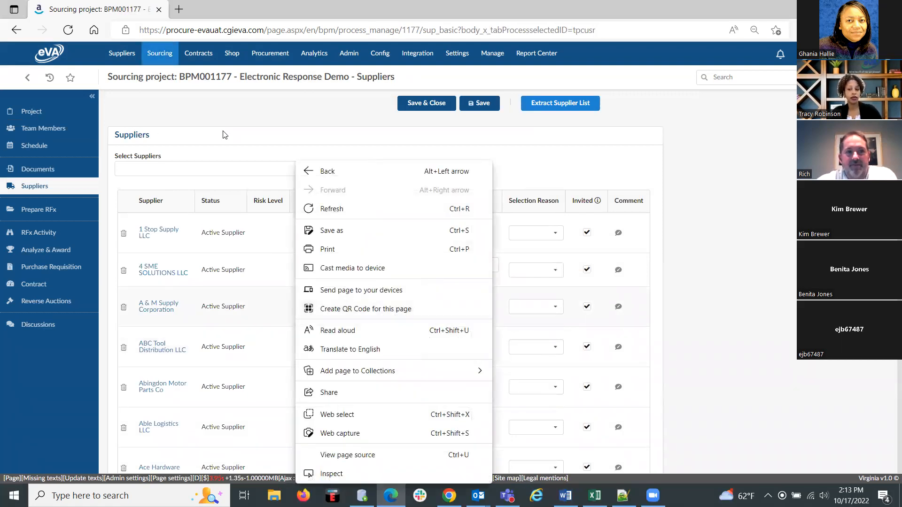
left_click(249, 121)
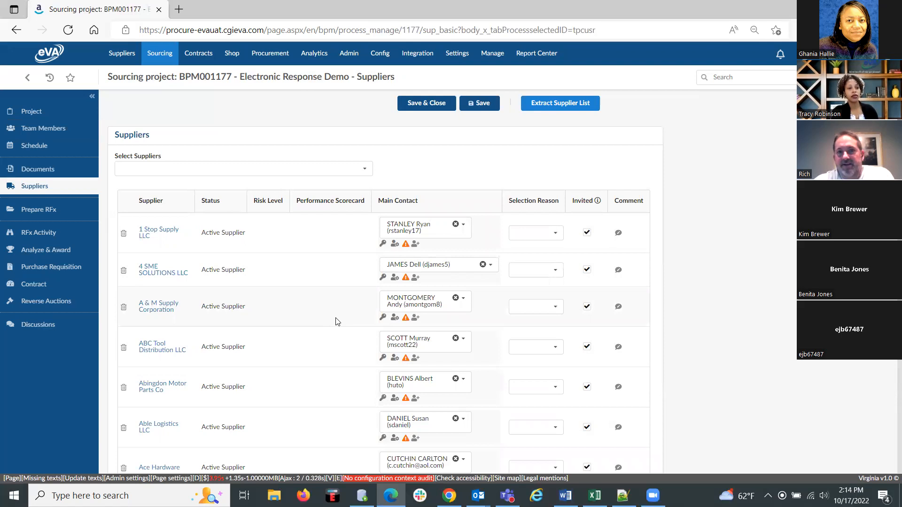
Add 00528, 00556 and 00542 as other commodities in the project's general information and save.
left_click(29, 114)
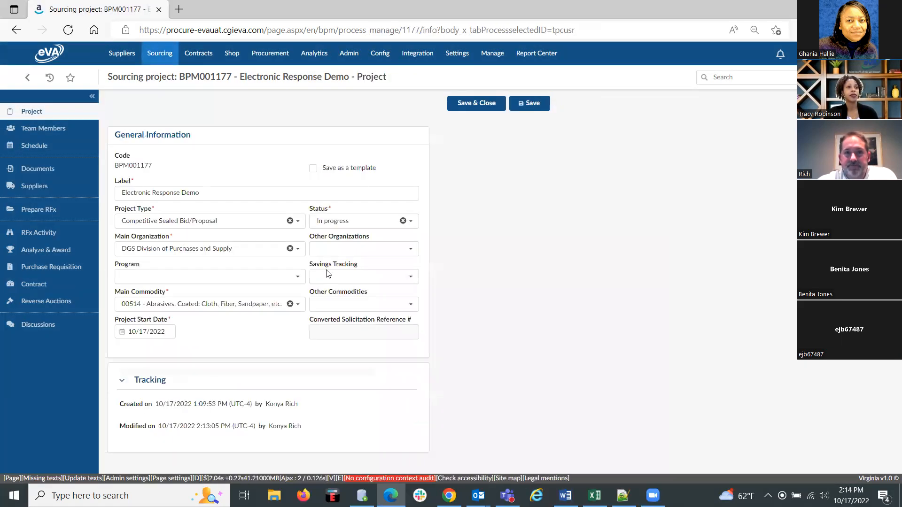
left_click(351, 305)
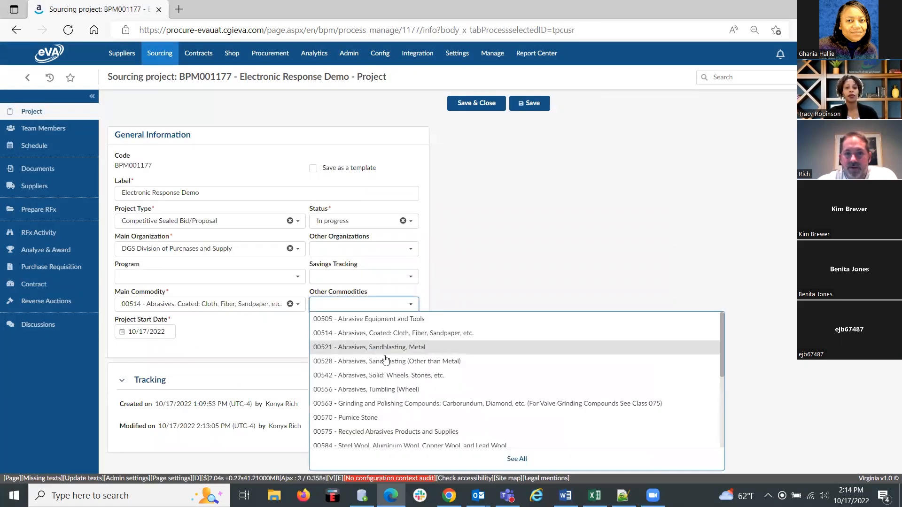
left_click(400, 362)
left_click(399, 390)
left_click(398, 387)
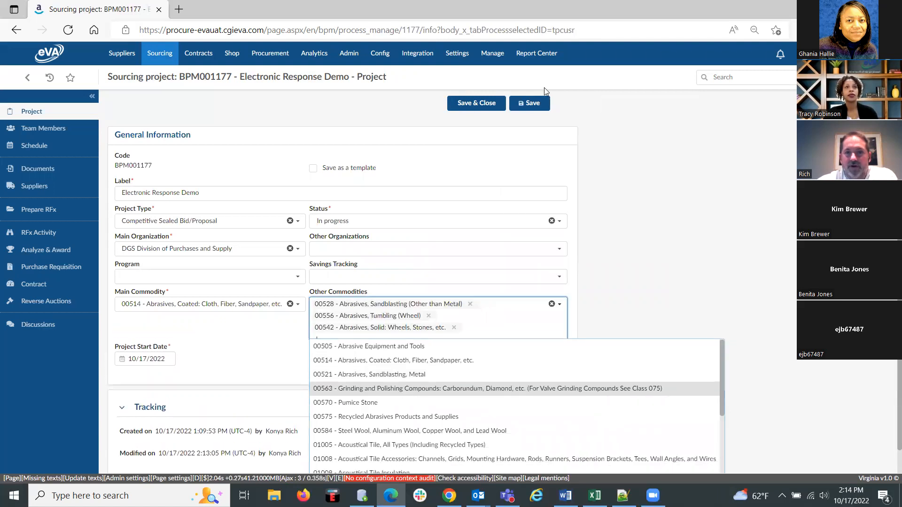
left_click(534, 101)
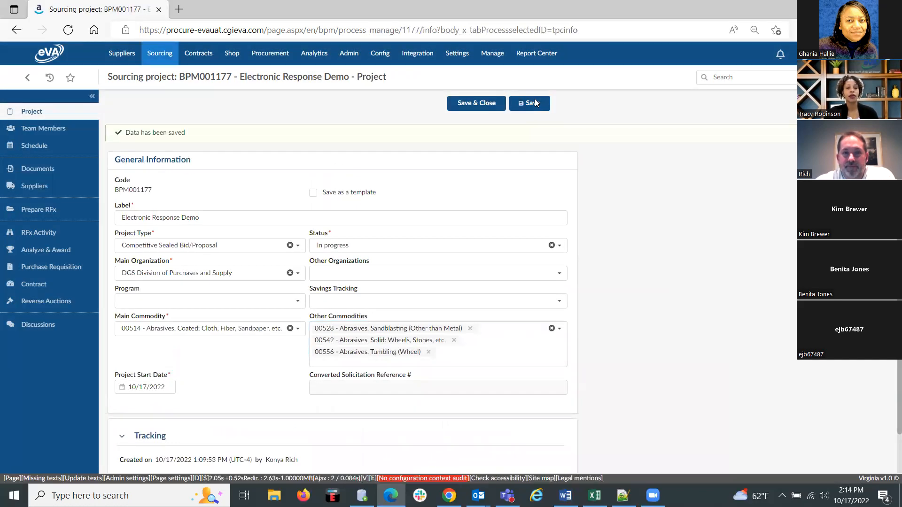
Look through the project's supplier list after the commodity additions.
left_click(30, 187)
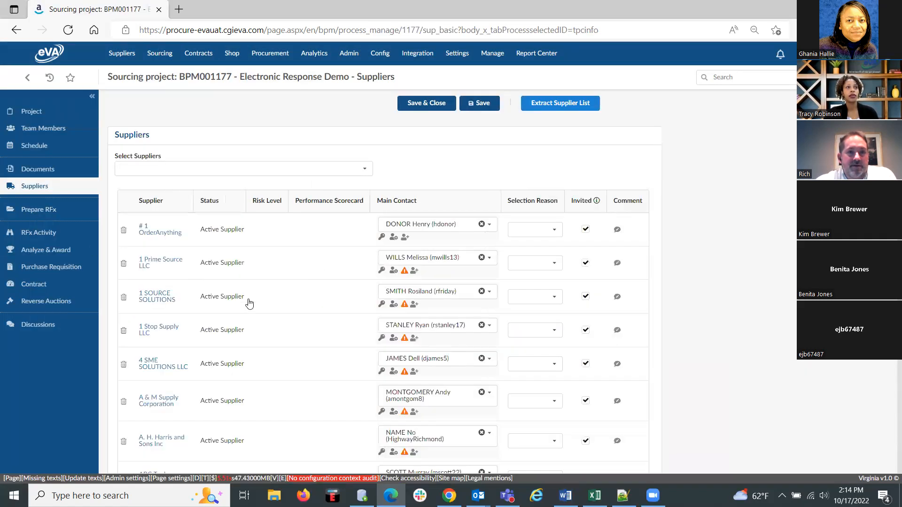
scroll(280, 333, "down", 12)
scroll(281, 334, "down", 20)
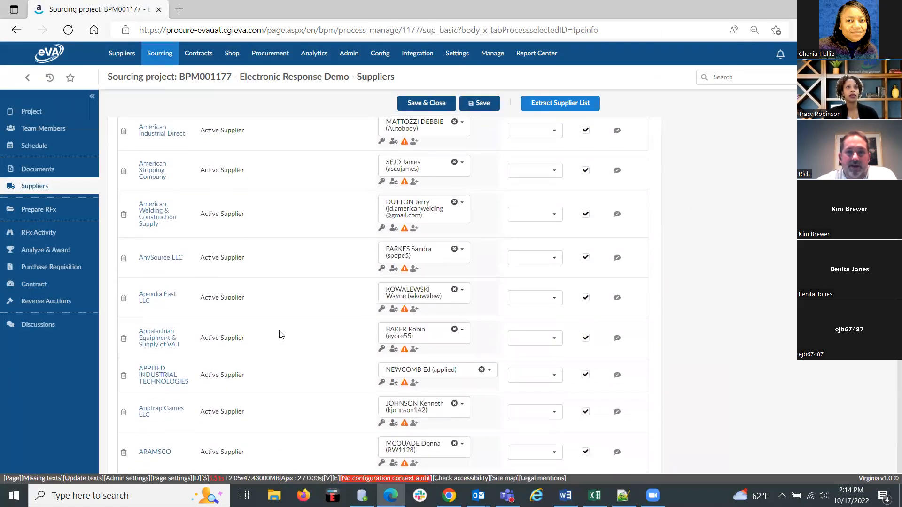
scroll(281, 334, "down", 5)
scroll(280, 335, "up", 15)
scroll(280, 334, "up", 20)
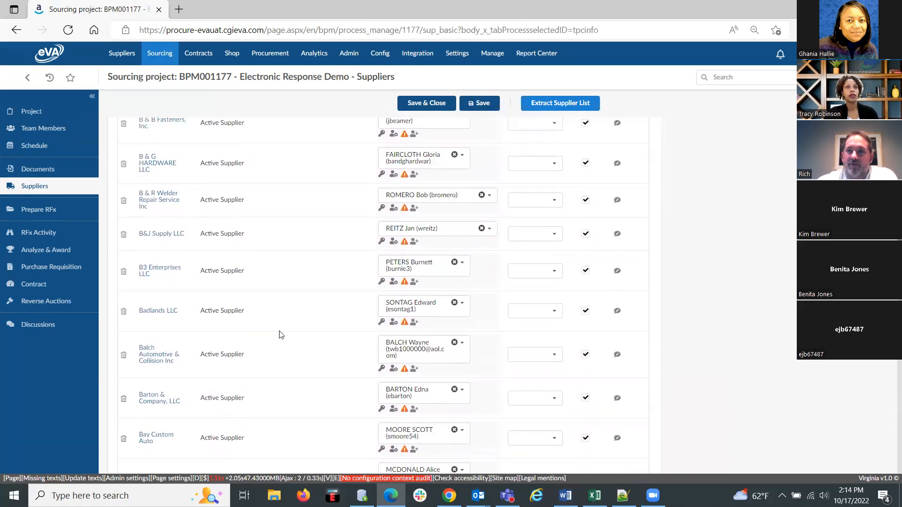
scroll(280, 334, "up", 10)
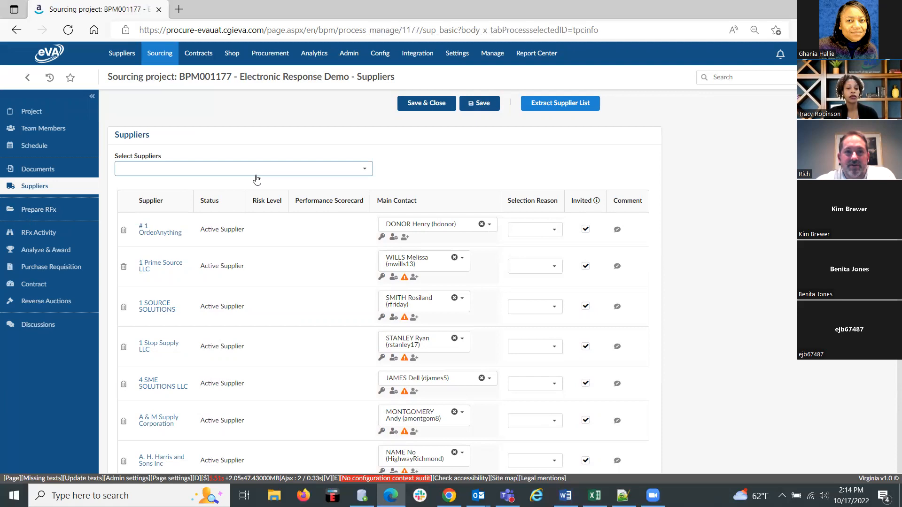
Browse all suppliers available for selection, clear the commodity filter and run the search.
left_click(366, 171)
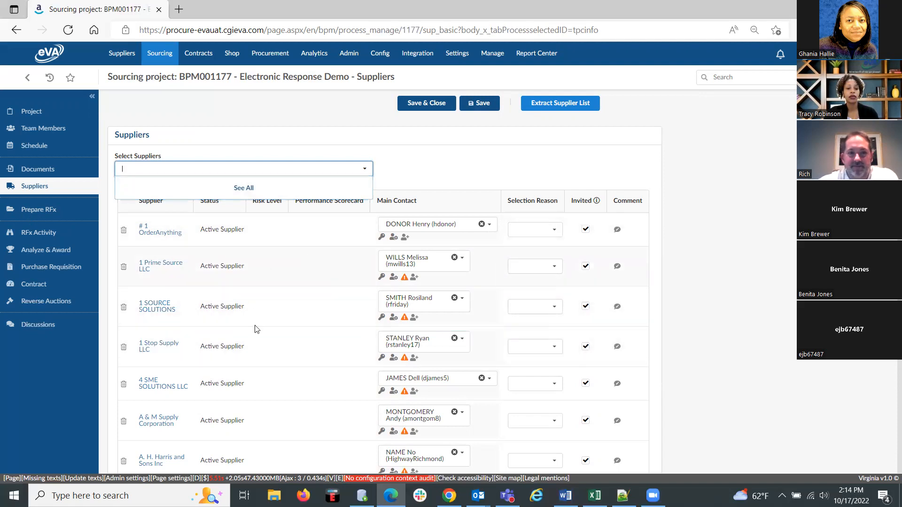
left_click(244, 189)
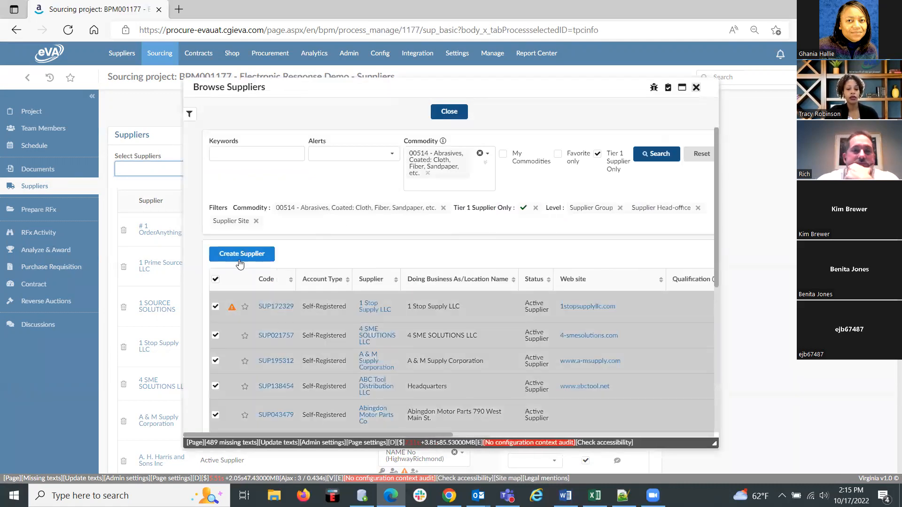
left_click(480, 154)
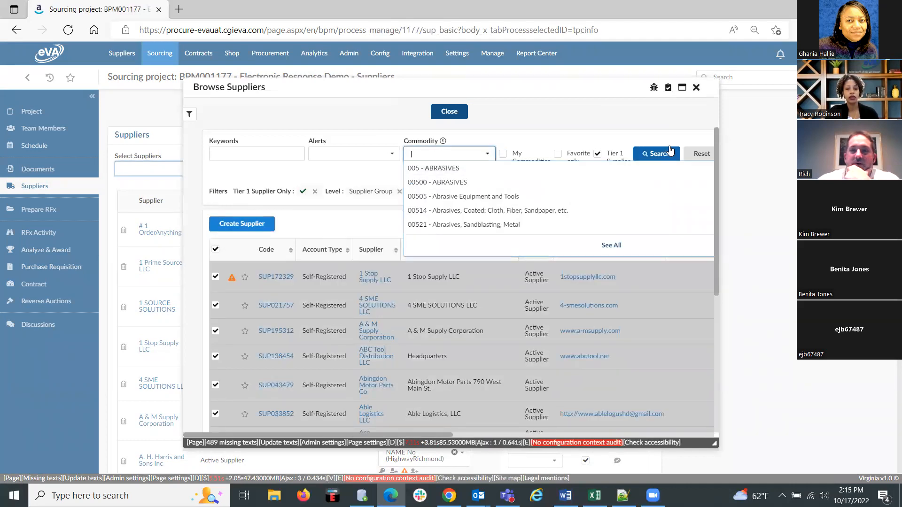
left_click(656, 154)
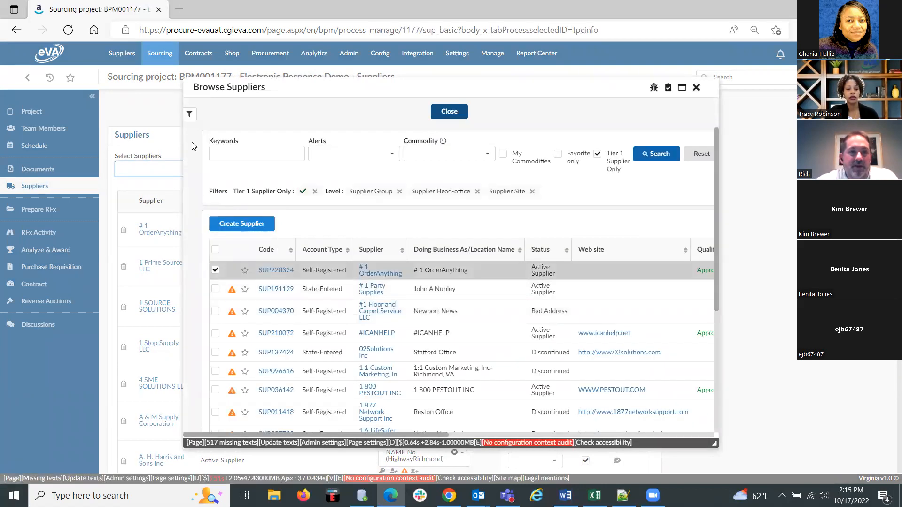
Examine the additional supplier search filters, from status and scope to tax identifiers and location, and look over the supplier results.
left_click(189, 116)
scroll(277, 301, "down", 1)
scroll(282, 318, "up", 1)
scroll(278, 352, "down", 3)
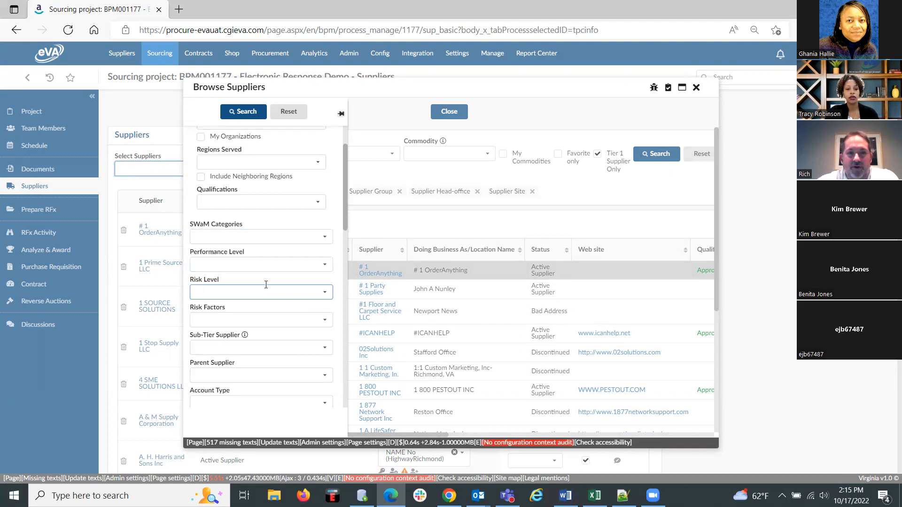
scroll(275, 361, "down", 1)
scroll(275, 361, "down", 2)
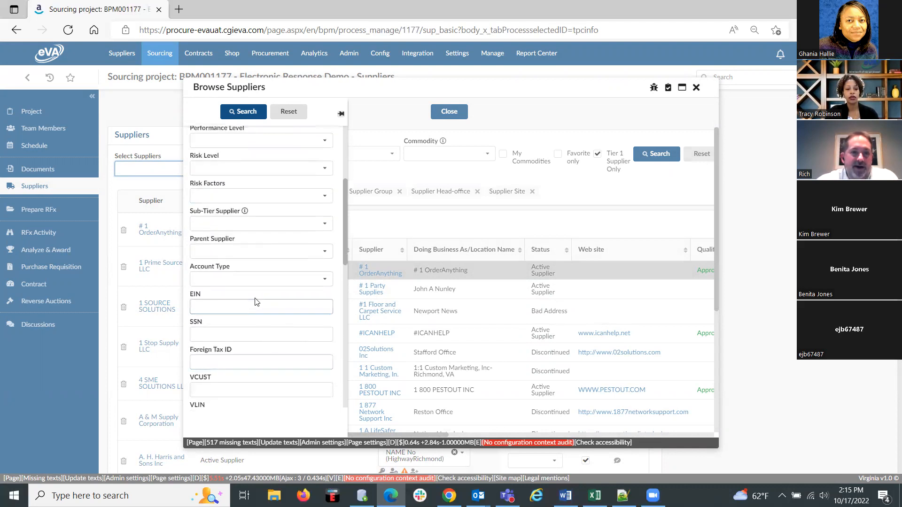
scroll(272, 342, "down", 3)
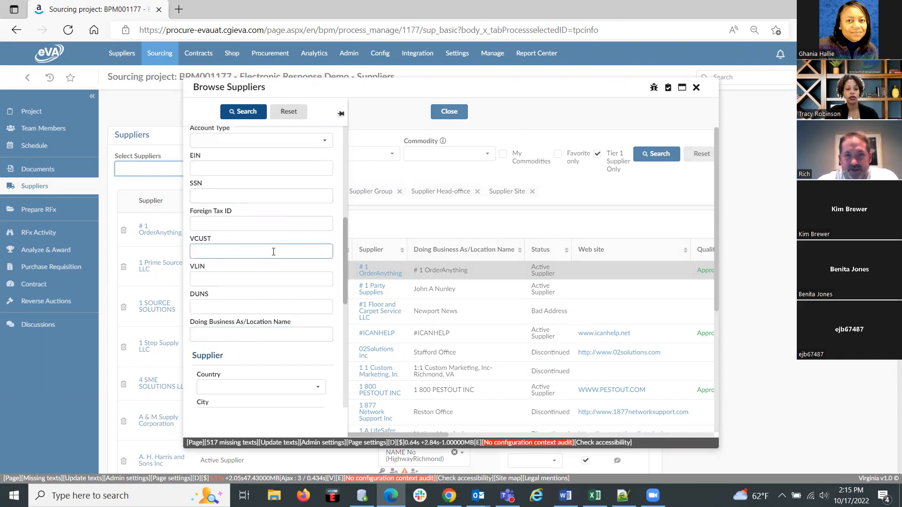
scroll(282, 209, "down", 4)
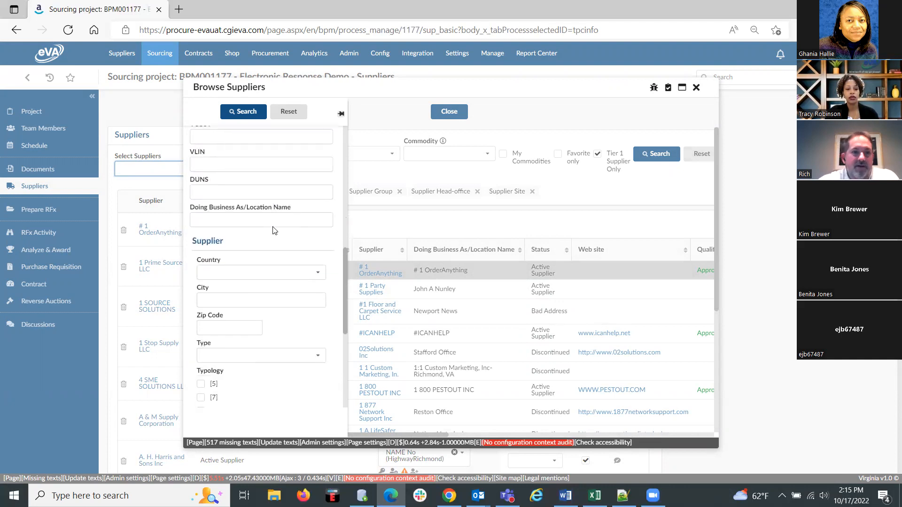
scroll(272, 232, "up", 6)
scroll(272, 232, "up", 5)
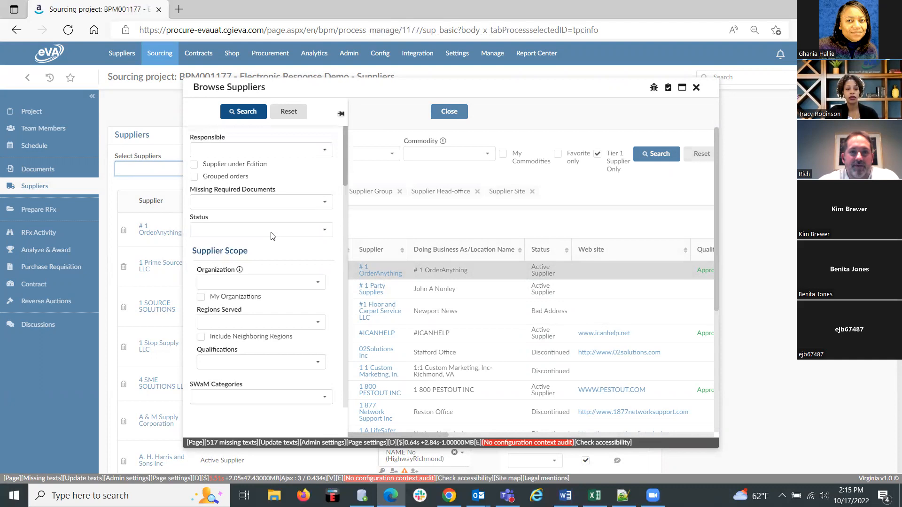
left_click(342, 116)
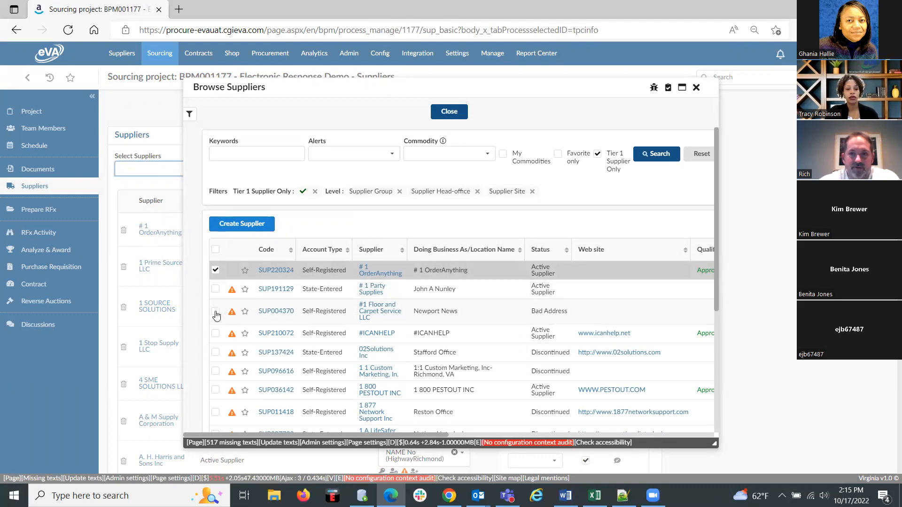
scroll(260, 360, "down", 1)
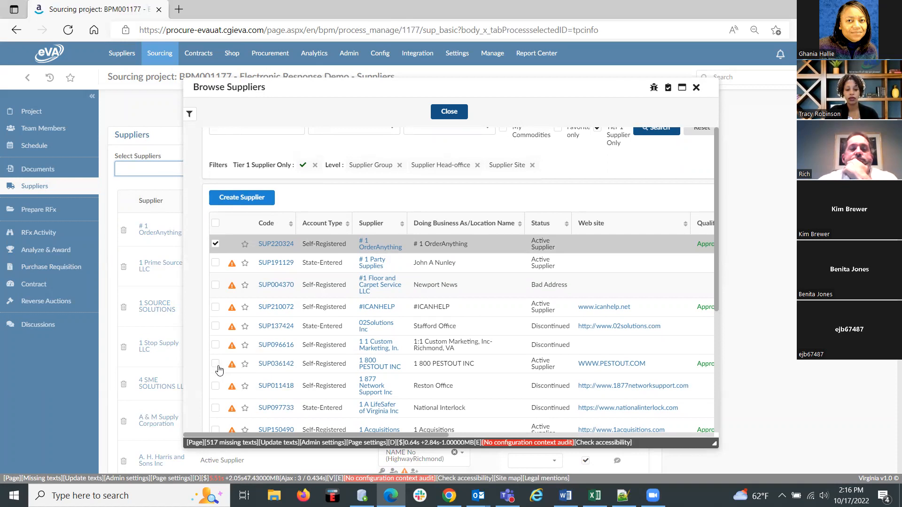
Close the supplier browser and save the project's supplier list.
scroll(472, 174, "up", 2)
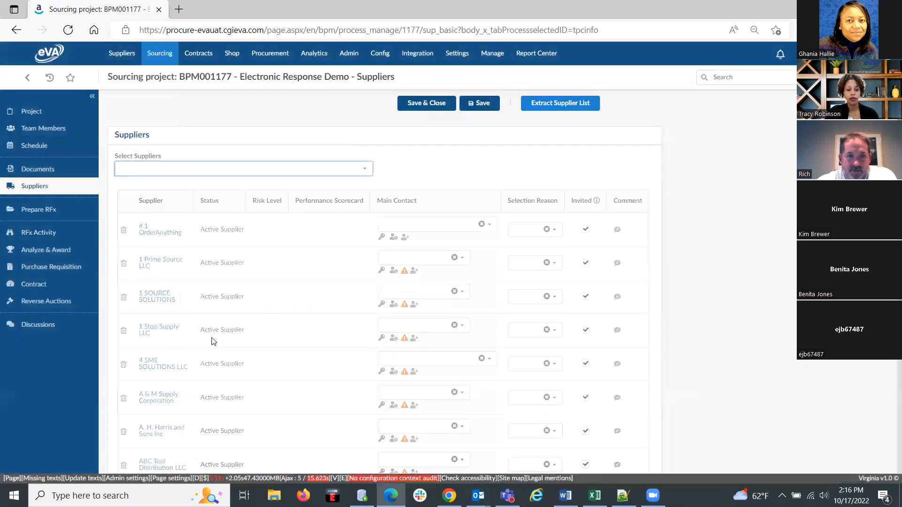
left_click(478, 107)
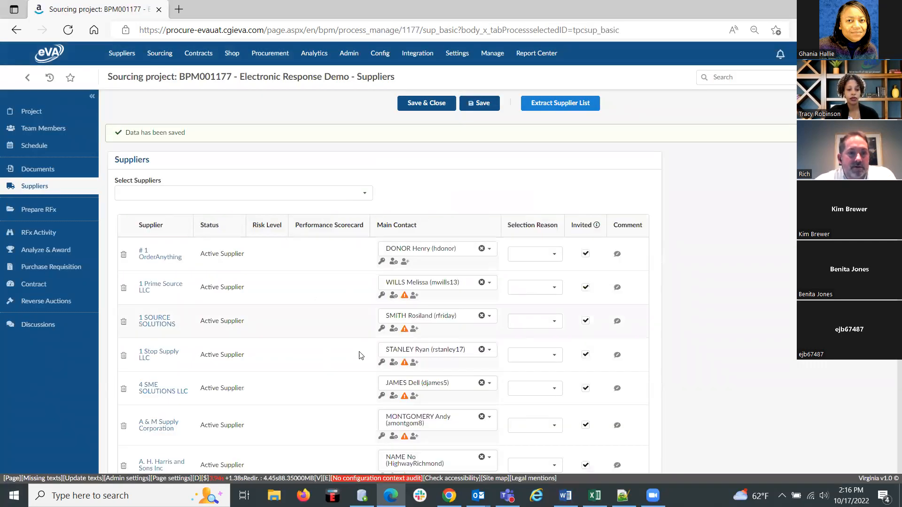
Reopen the browser of all suppliers, remove the 00514 commodity filter and search again.
left_click(367, 198)
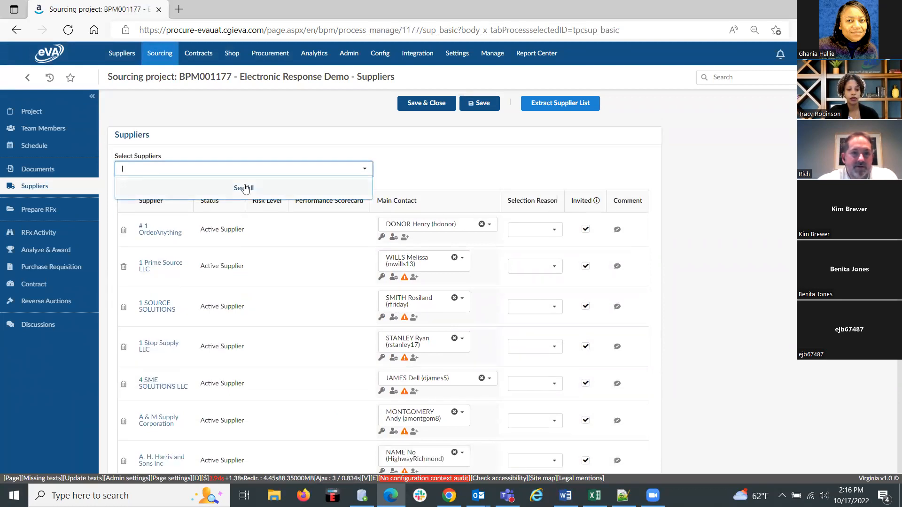
left_click(244, 188)
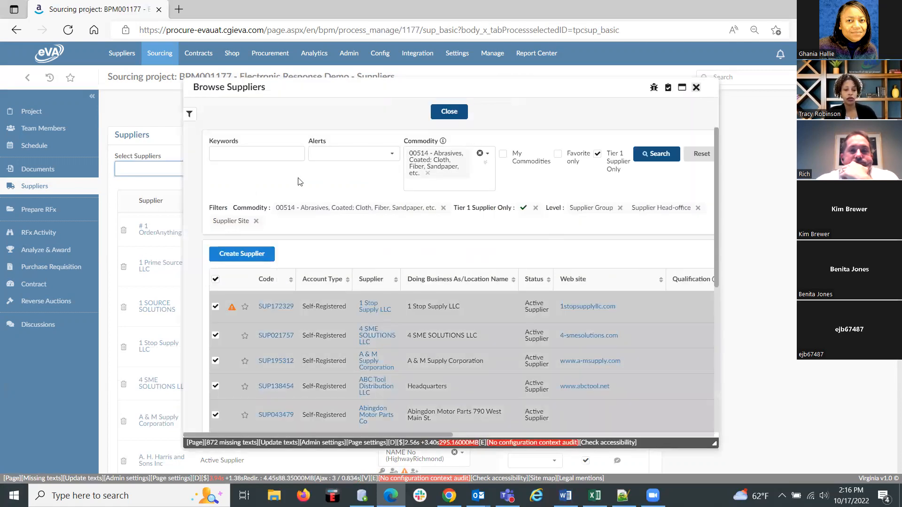
left_click(484, 151)
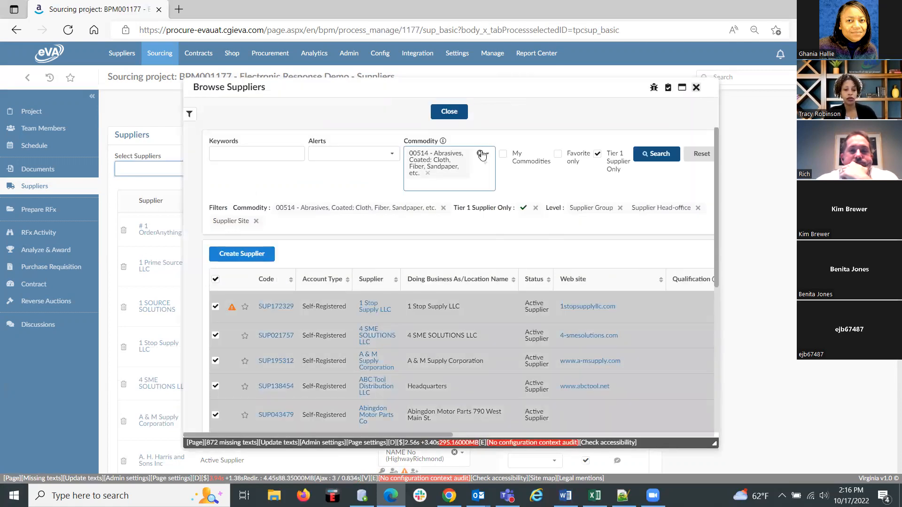
left_click(656, 155)
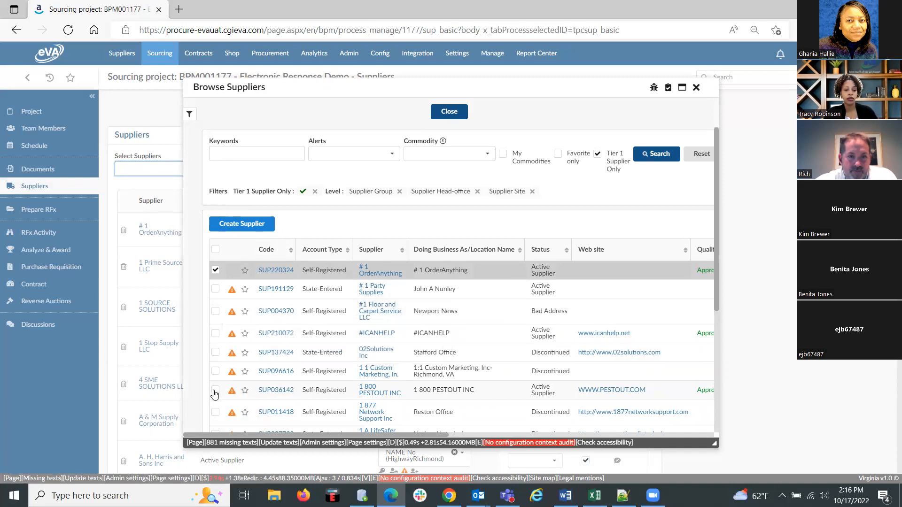
Look through the supplier results without a commodity filter and close the supplier browser.
left_click(215, 270)
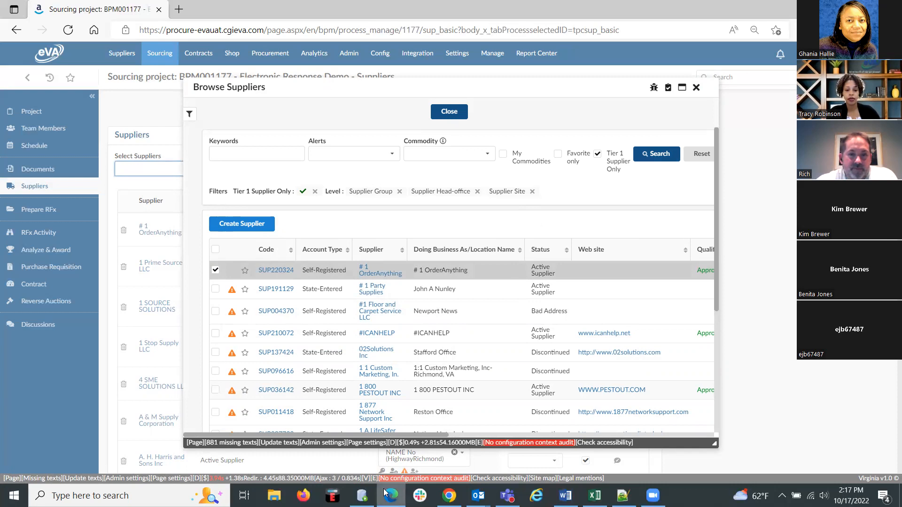
mouse_move(391, 495)
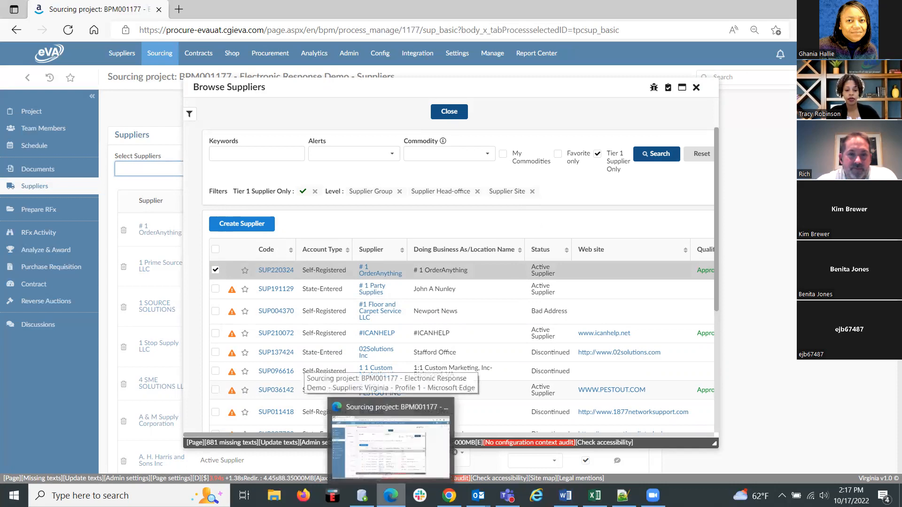
scroll(284, 248, "down", 2)
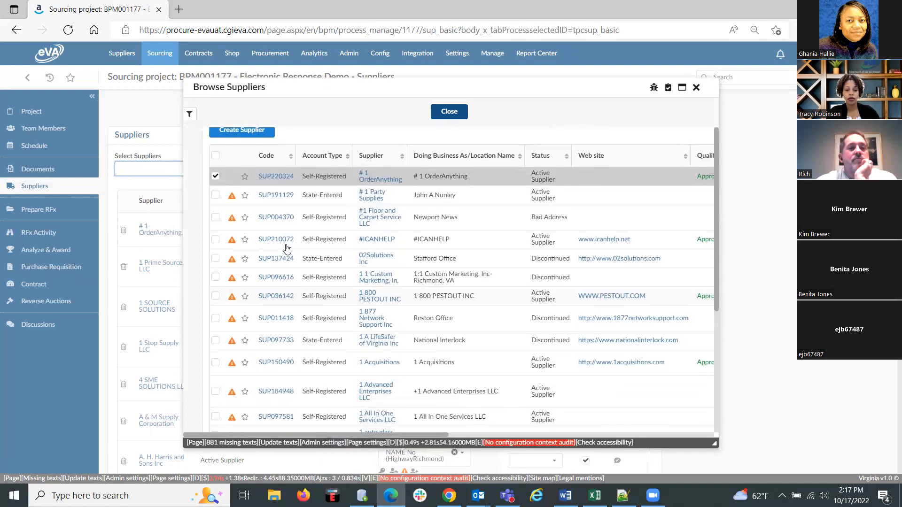
scroll(284, 246, "up", 2)
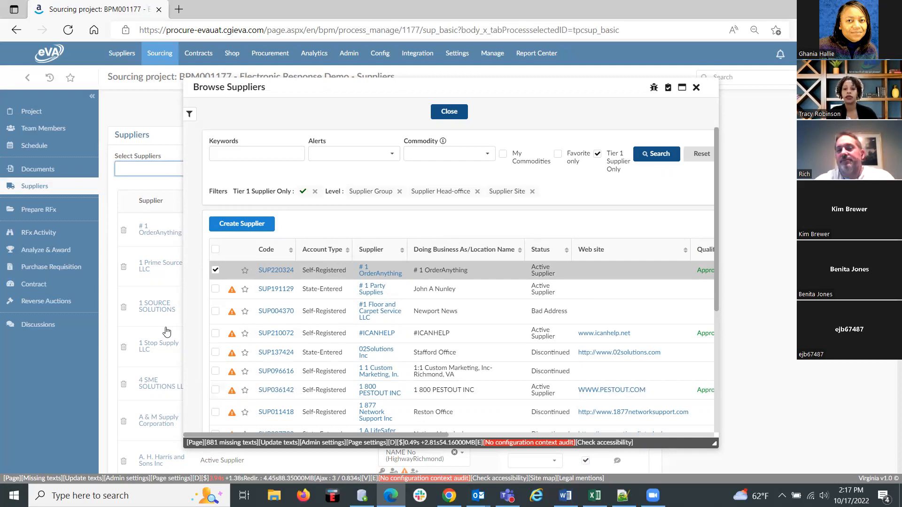
left_click(447, 114)
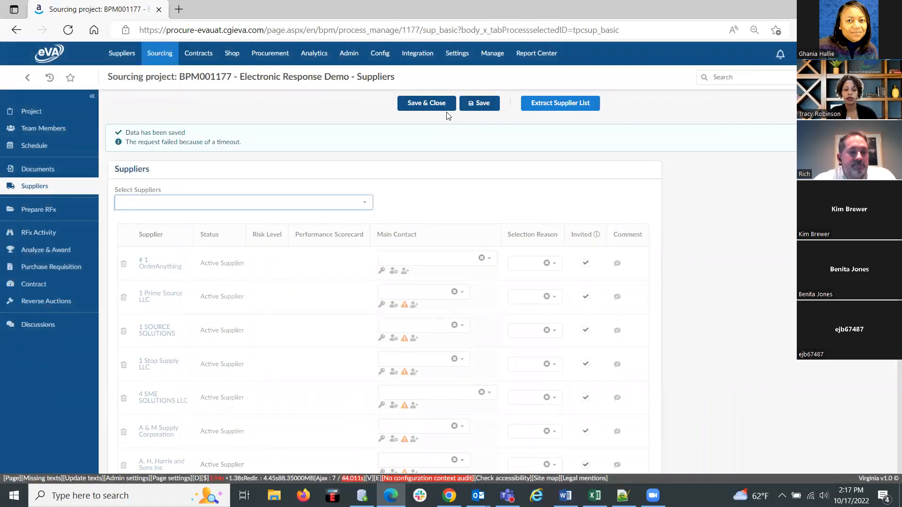
Open the project's RFx preparation and review the RFx settings, including the available RFx types.
left_click(440, 208)
left_click(34, 212)
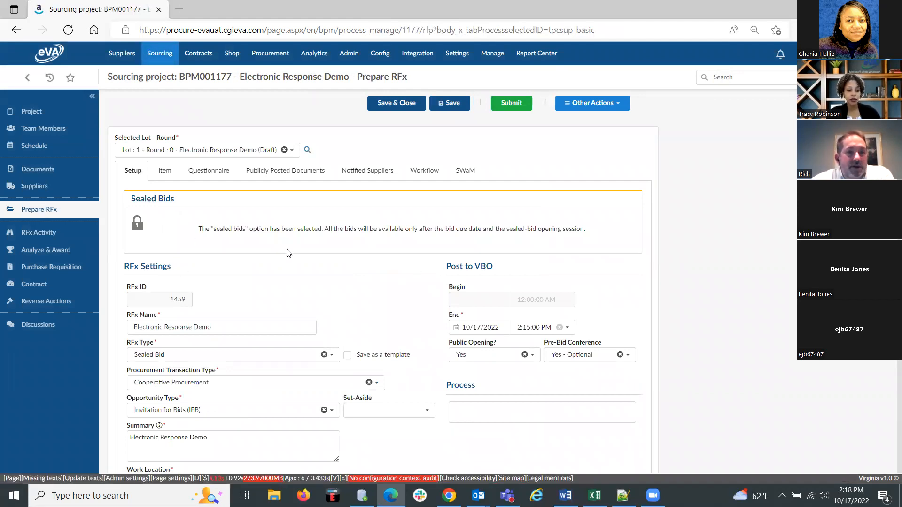
scroll(289, 253, "down", 2)
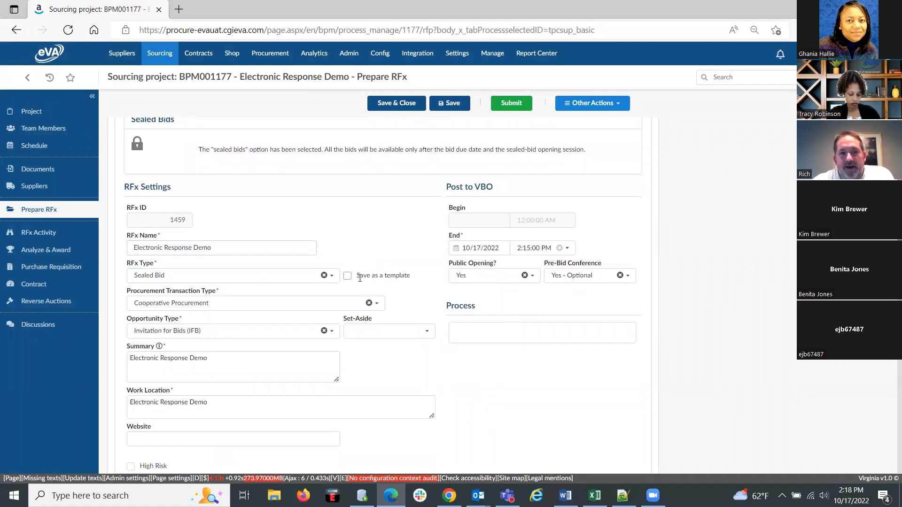
left_click(333, 277)
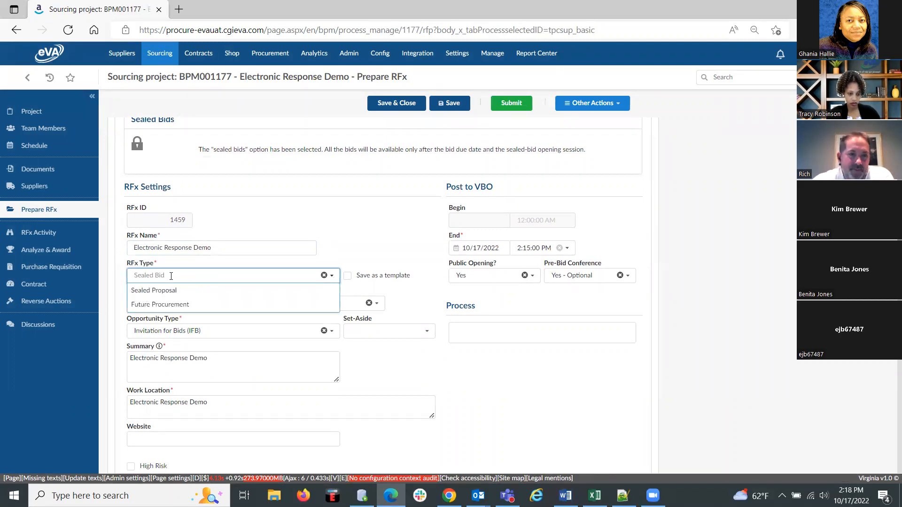
left_click(381, 243)
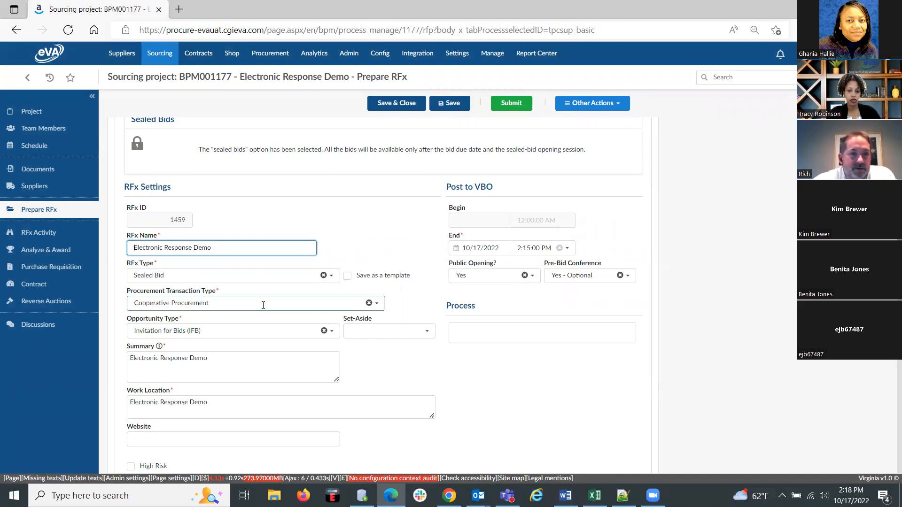
scroll(257, 332, "down", 2)
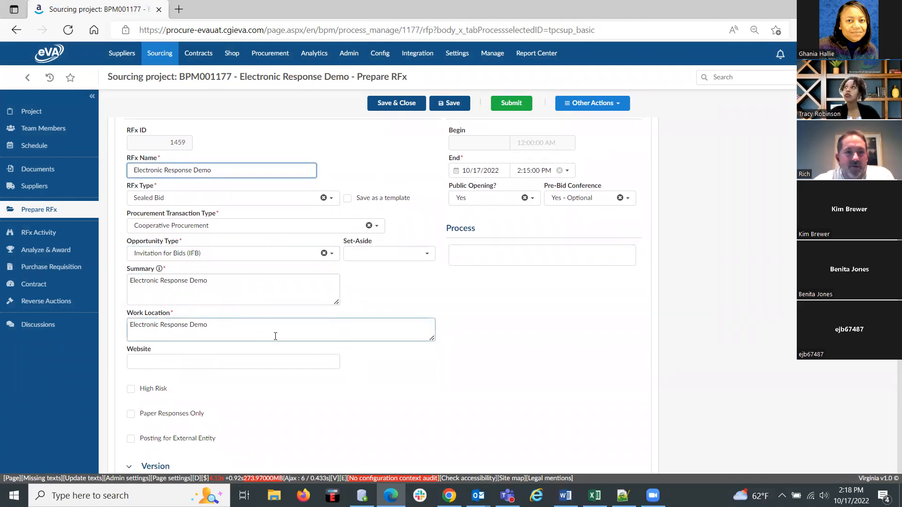
Set the Post to VBO end time to 2:30:00 PM.
scroll(483, 278, "up", 3)
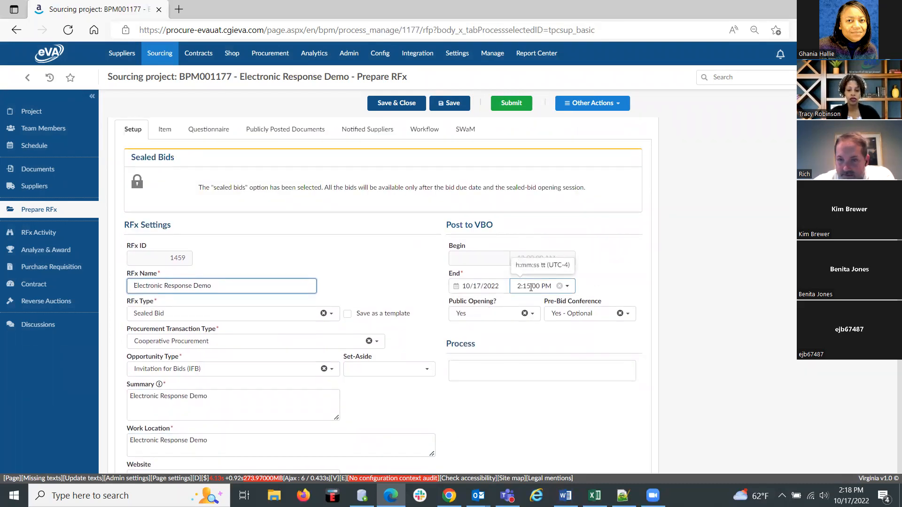
left_click(529, 285)
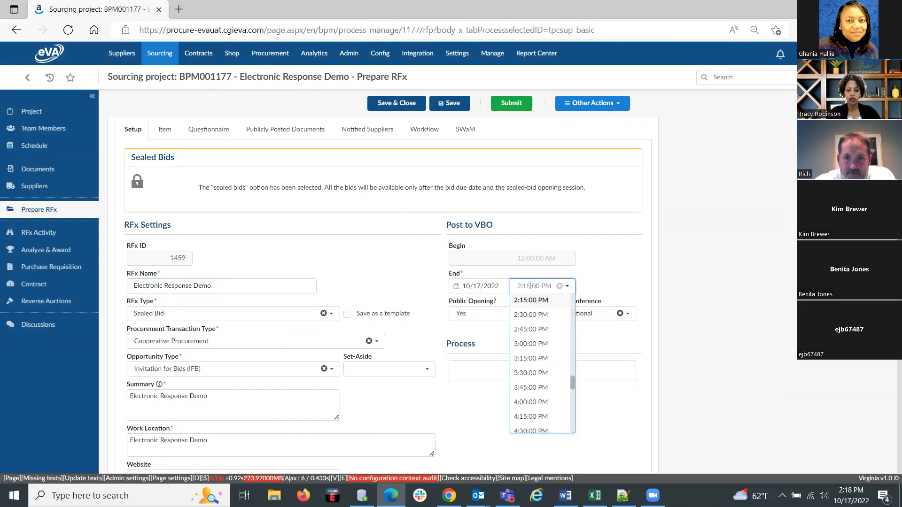
left_click(531, 314)
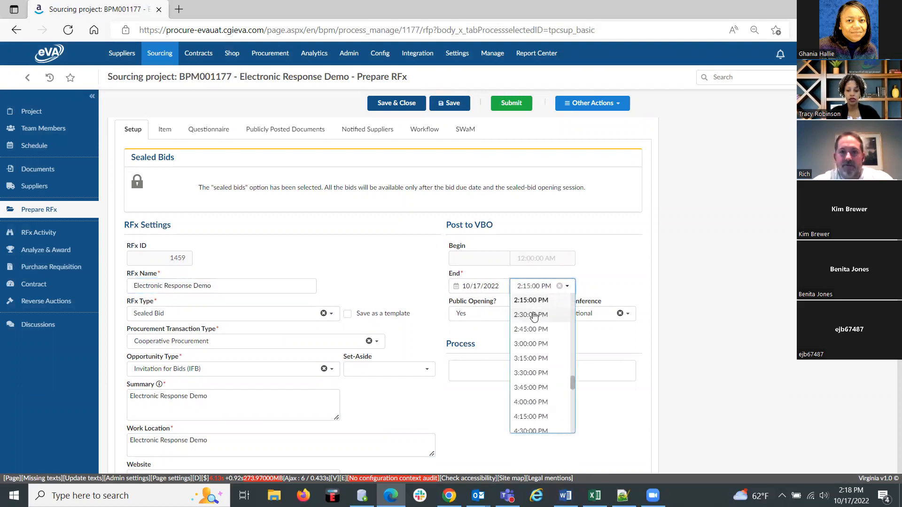
Review the rest of the RFx setup, from version and advanced options to external solicitation information and tracking.
scroll(653, 214, "down", 3)
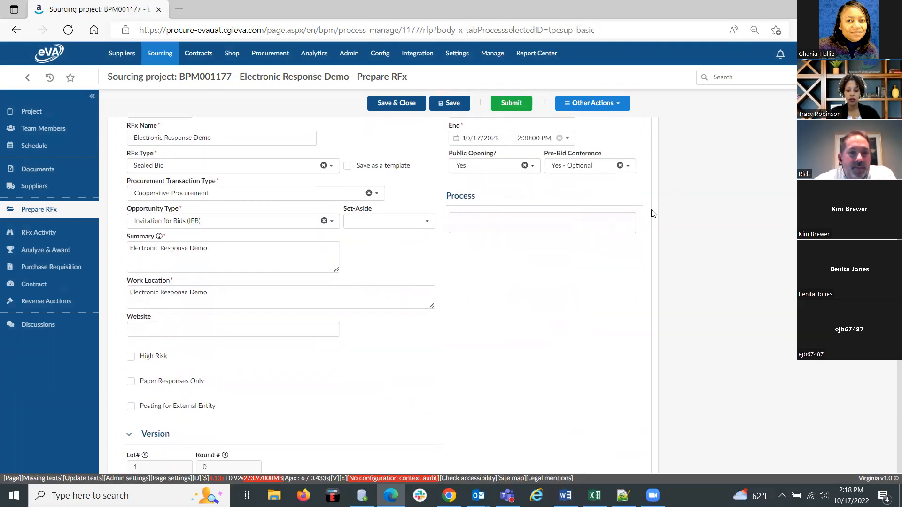
scroll(653, 214, "down", 3)
scroll(147, 383, "down", 3)
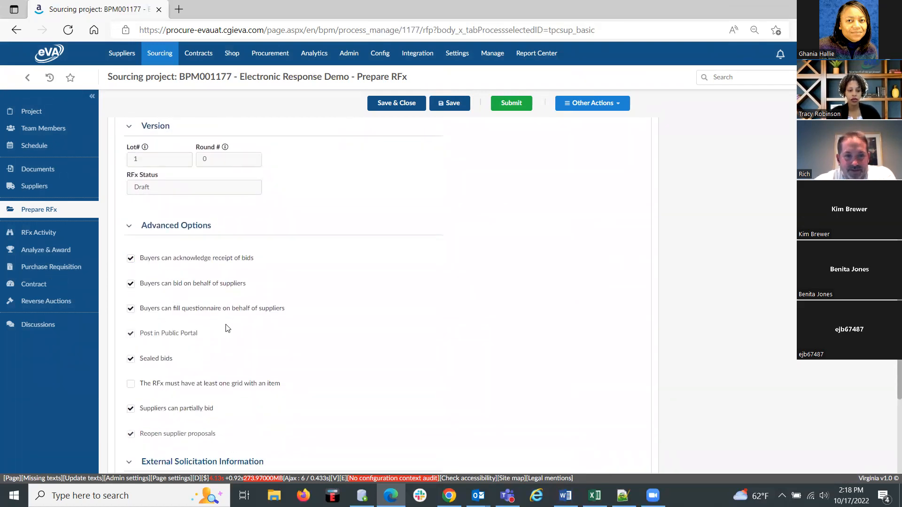
scroll(228, 328, "down", 1)
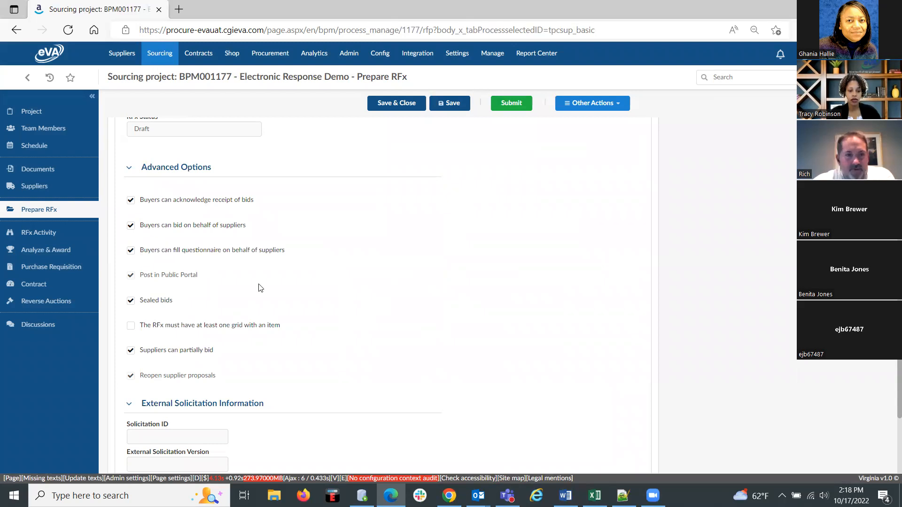
scroll(251, 298, "down", 4)
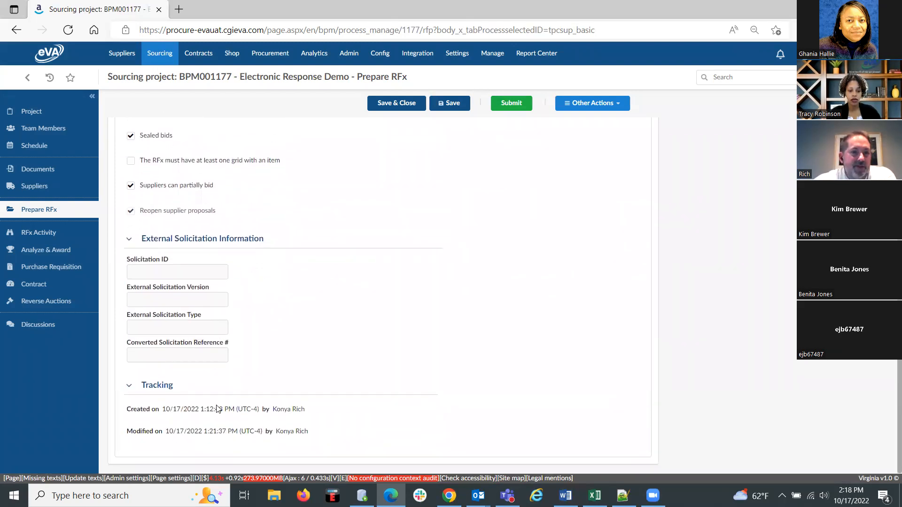
scroll(366, 346, "up", 7)
scroll(368, 346, "up", 10)
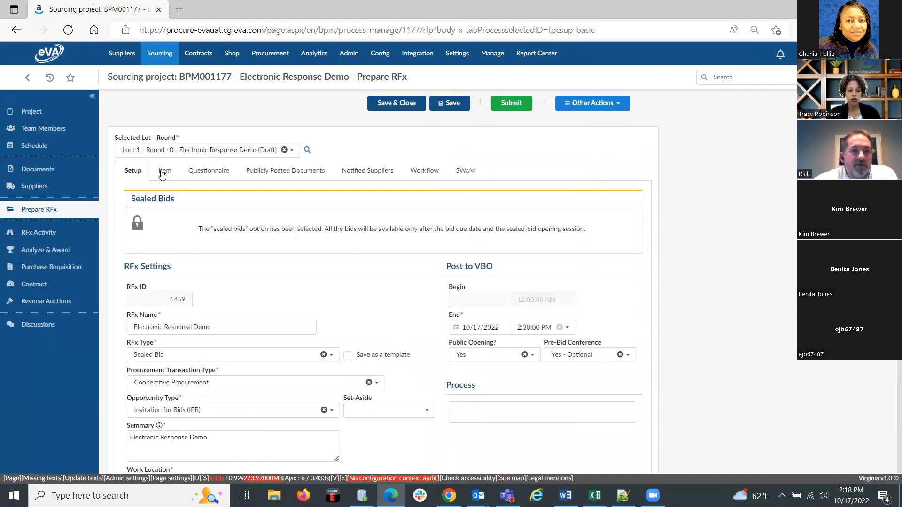
Open the RFx items and look through the item grids of the individual lots.
left_click(165, 174)
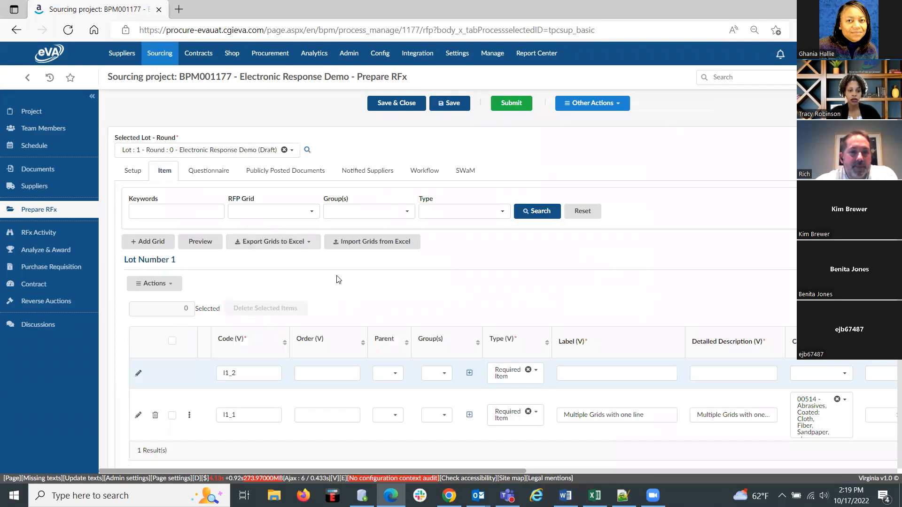
scroll(336, 279, "down", 1)
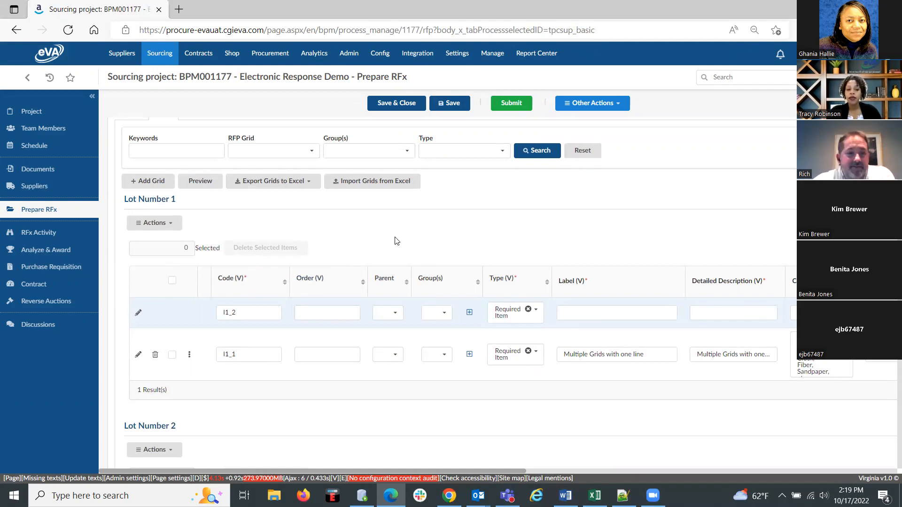
scroll(396, 241, "down", 1)
scroll(334, 322, "down", 7)
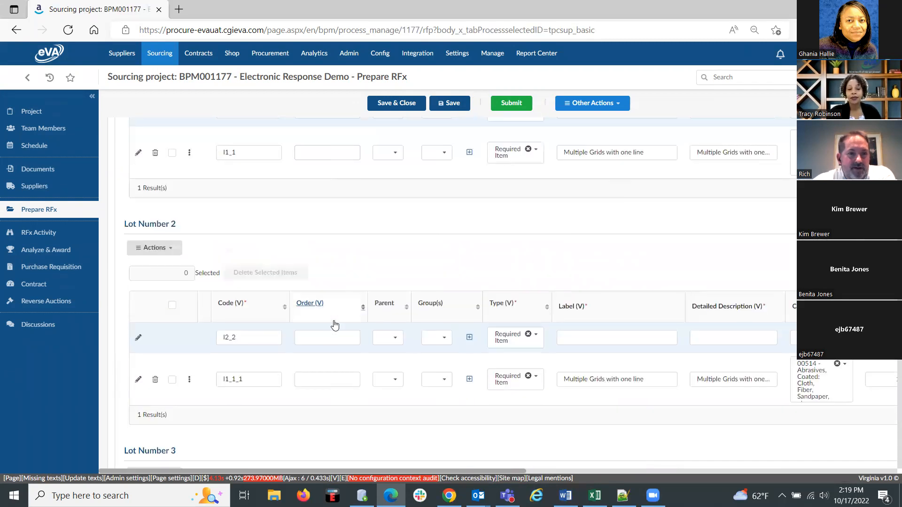
scroll(455, 362, "down", 10)
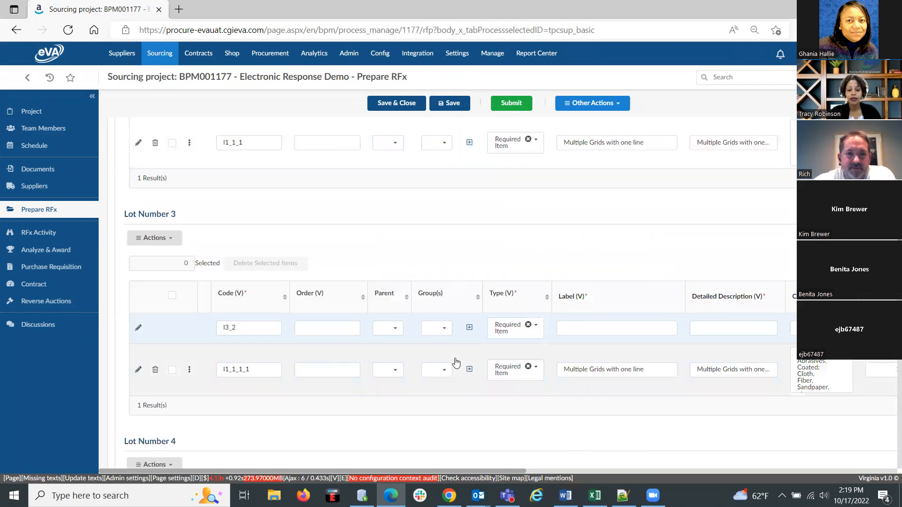
scroll(456, 362, "down", 15)
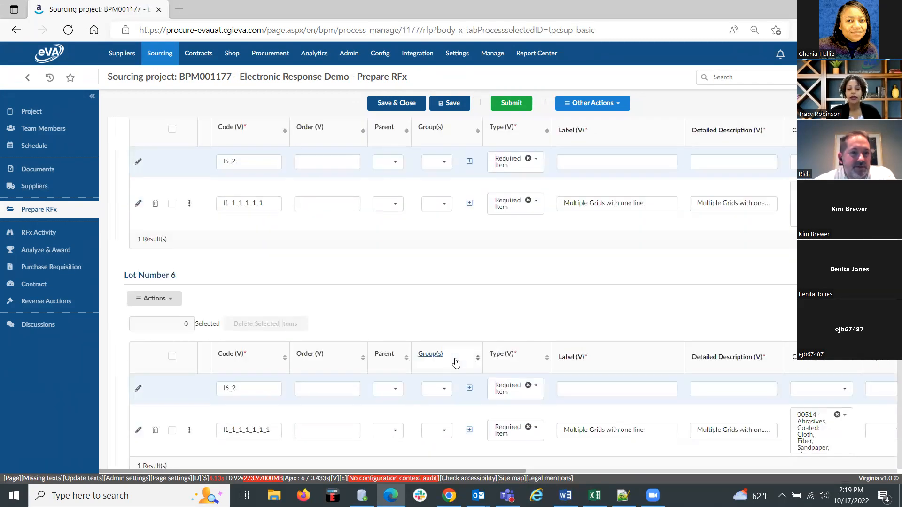
scroll(455, 362, "up", 20)
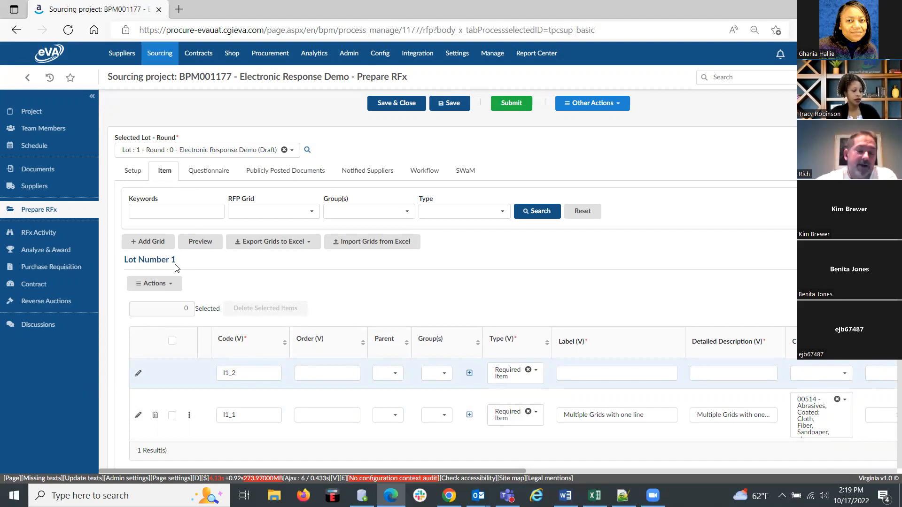
Open the supplier preview of Lot 1, Round 0 and enlarge the preview window.
left_click(307, 151)
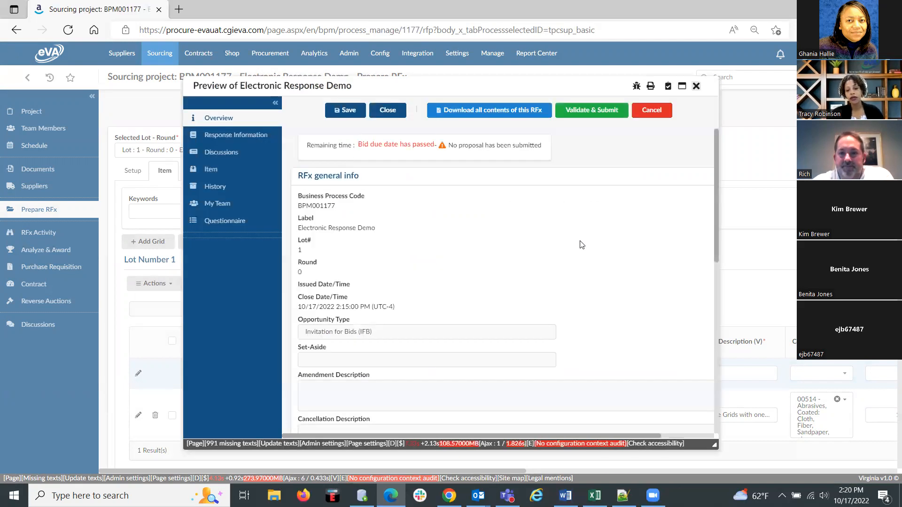
left_click(682, 87)
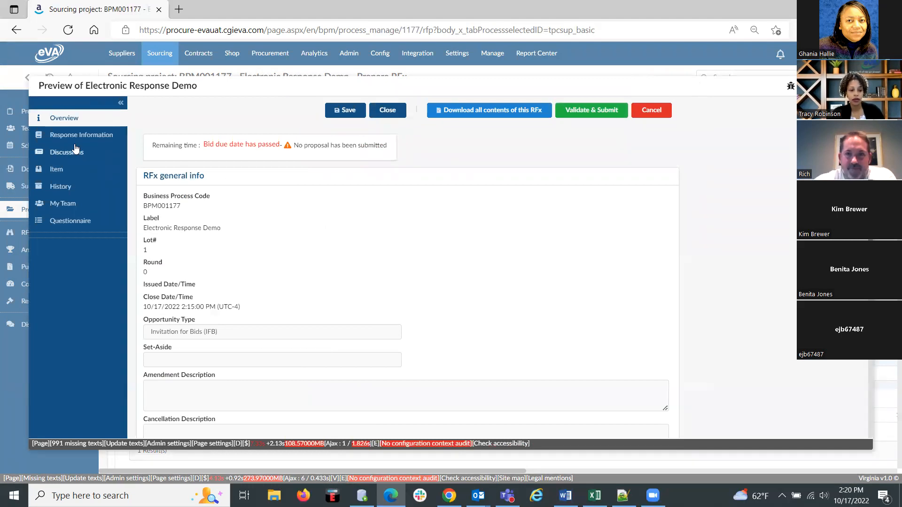
scroll(252, 262, "down", 2)
scroll(251, 262, "up", 2)
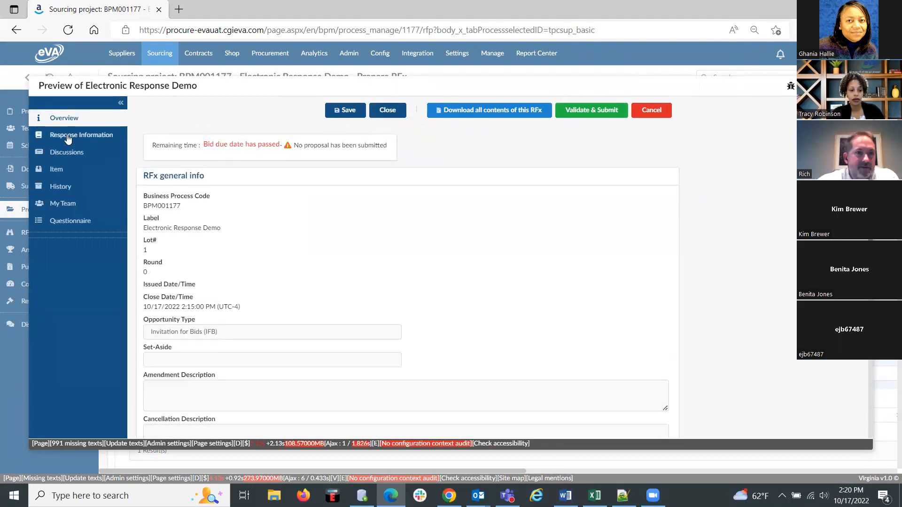
Review the preview's overview, from the RFx general info to the RFx documents and required skills.
left_click(68, 138)
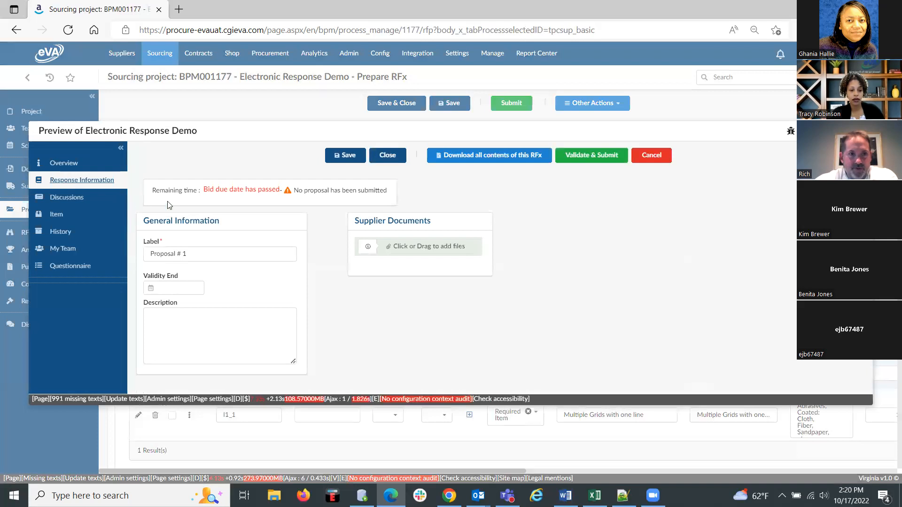
left_click(61, 163)
scroll(260, 277, "down", 2)
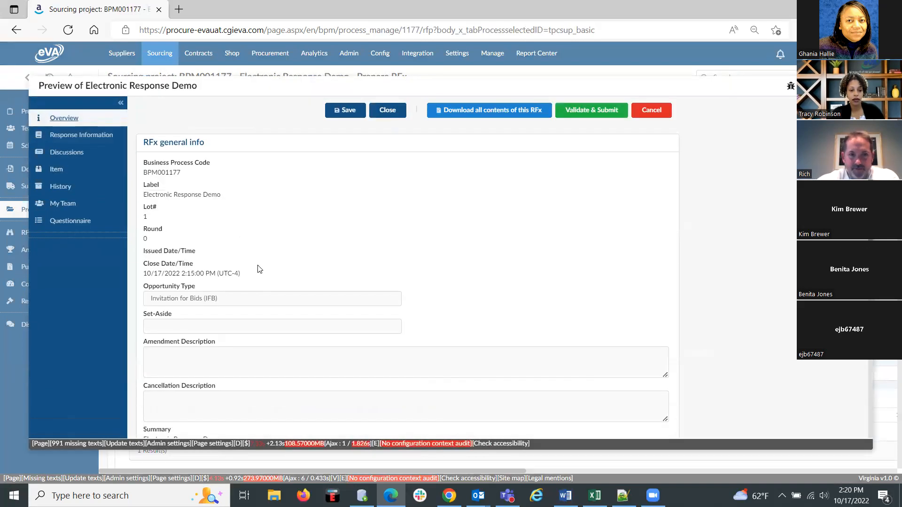
scroll(304, 272, "down", 2)
scroll(304, 272, "down", 2)
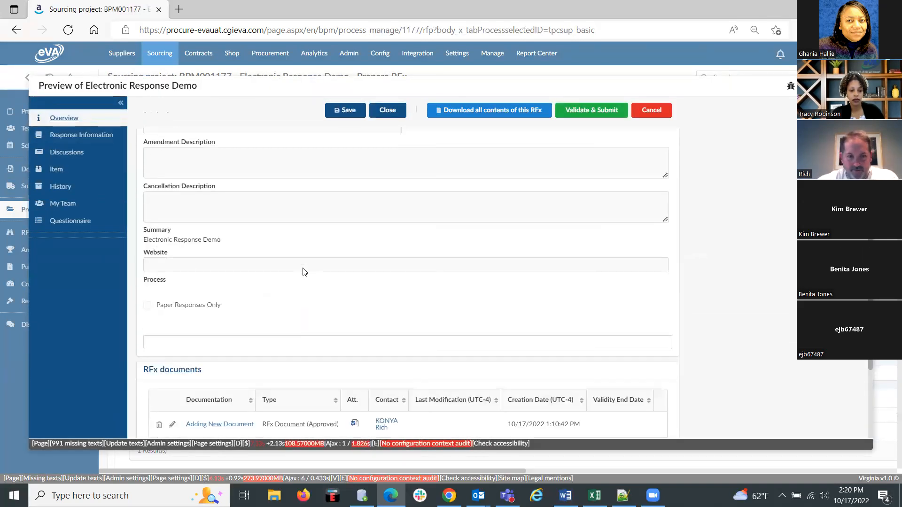
scroll(304, 272, "down", 3)
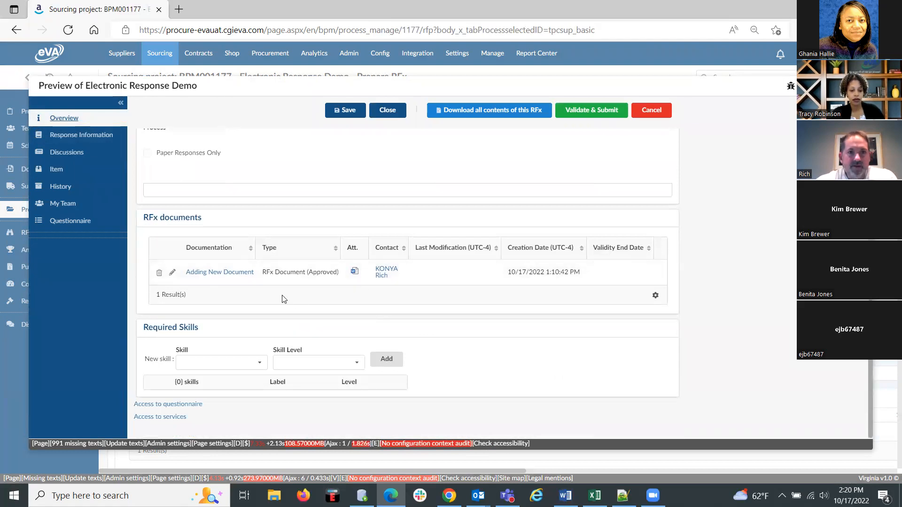
scroll(498, 358, "up", 5)
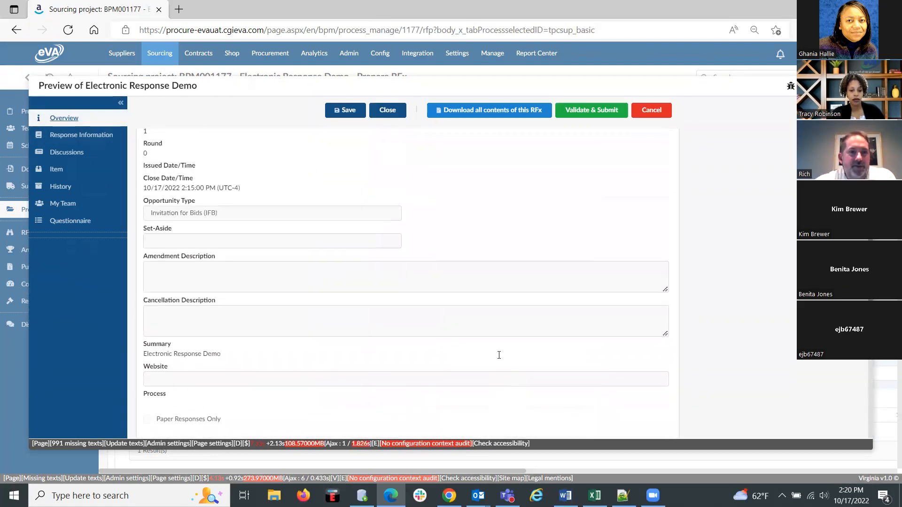
scroll(499, 355, "up", 3)
Examine the response information with its proposal label, validity end and supplier documents, and look at the discussions.
left_click(71, 134)
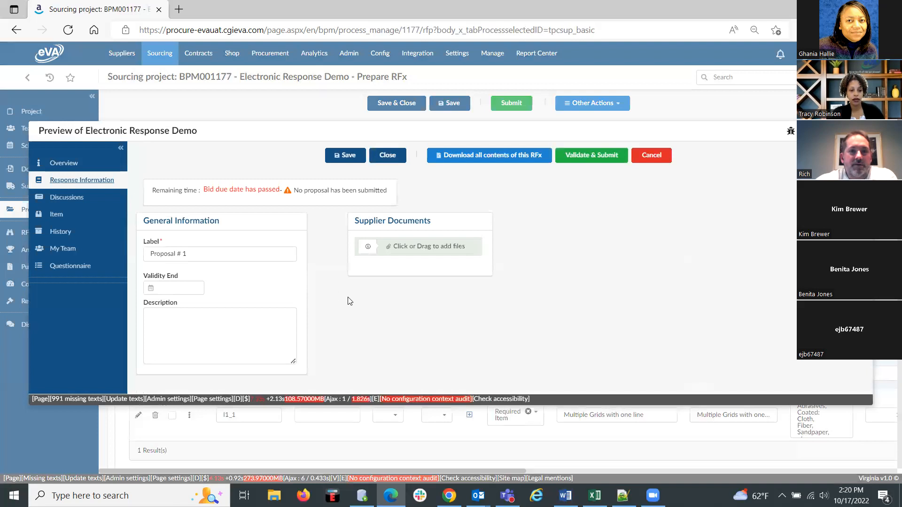
left_click(204, 254)
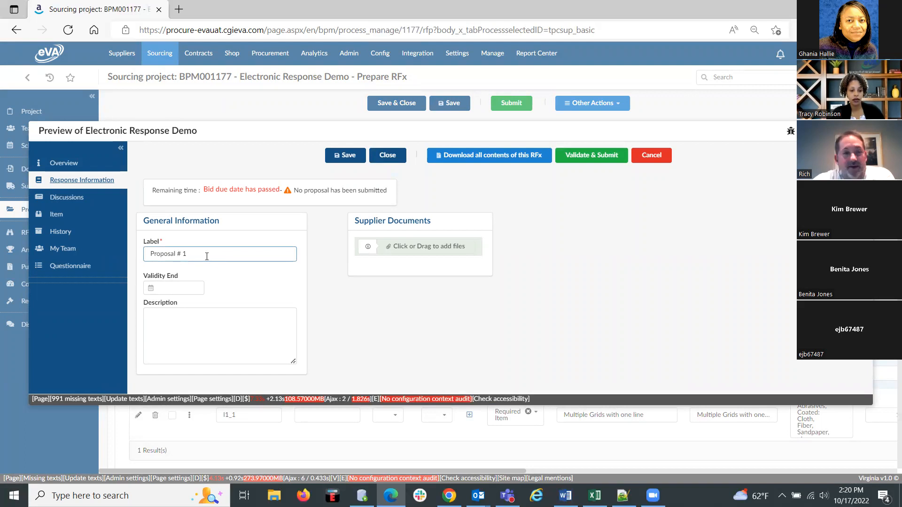
left_click(194, 282)
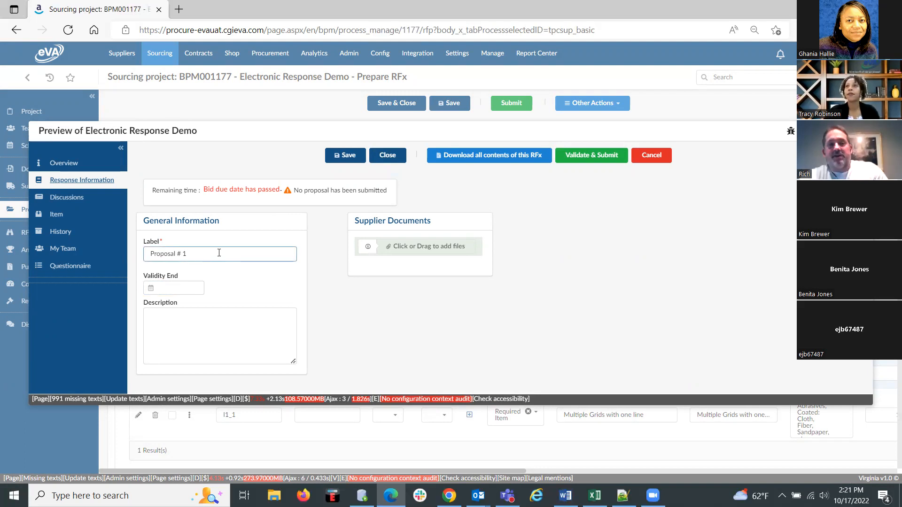
left_click(60, 201)
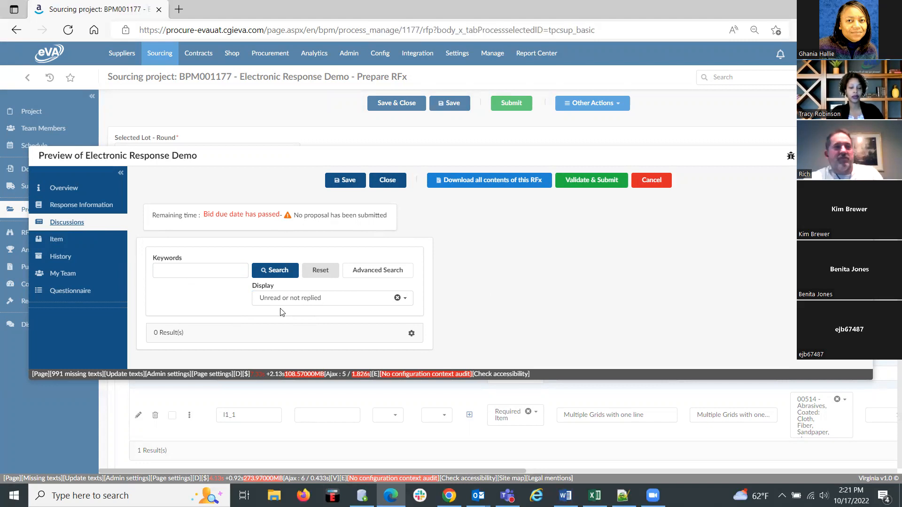
In the preview's items, give the Lot Number 10 item a unit price of 100 and delivery date 10/28/2022.
left_click(56, 239)
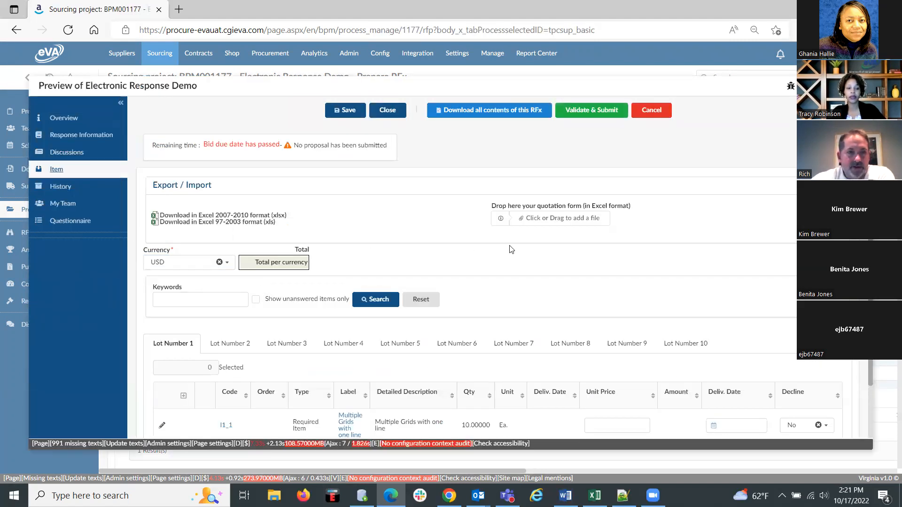
scroll(512, 249, "down", 2)
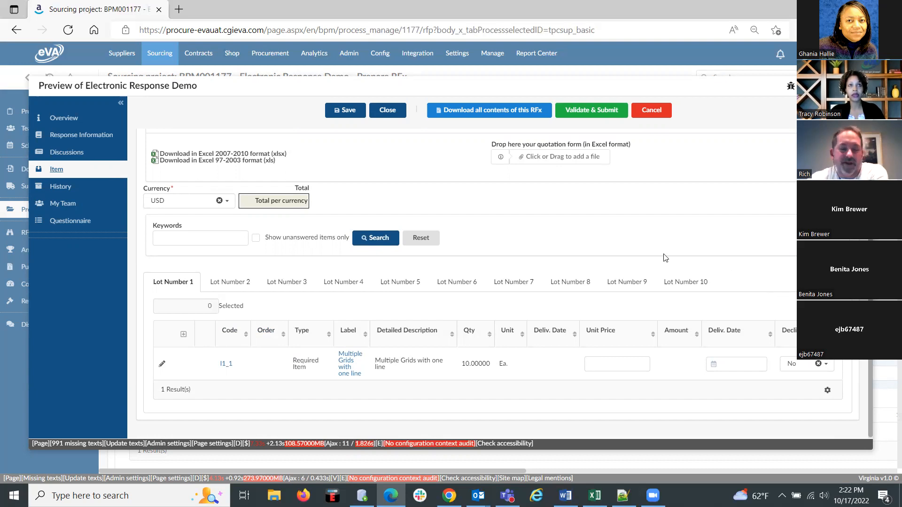
left_click(677, 284)
left_click(631, 360)
type("100.00")
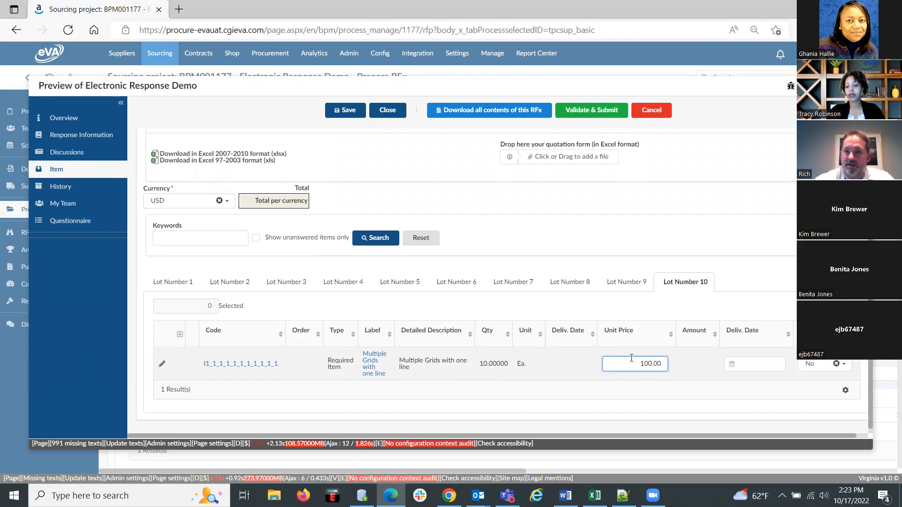
left_click(750, 363)
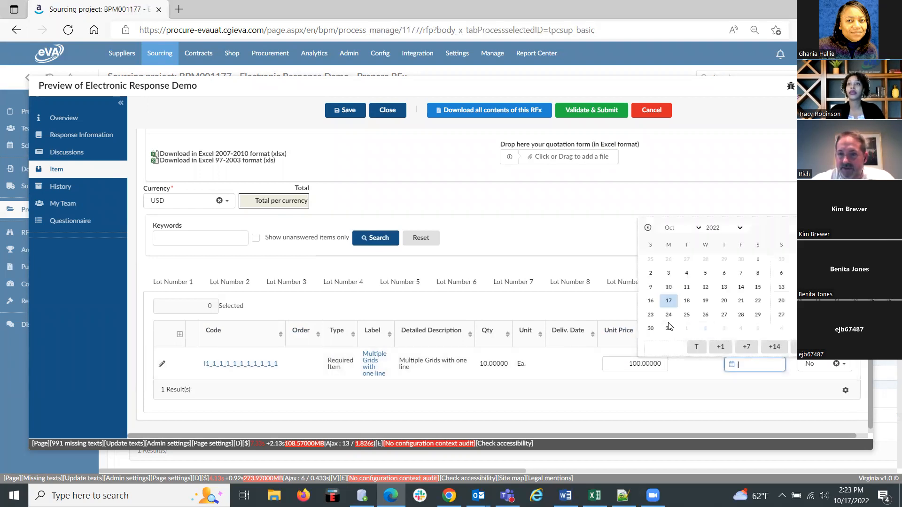
left_click(741, 315)
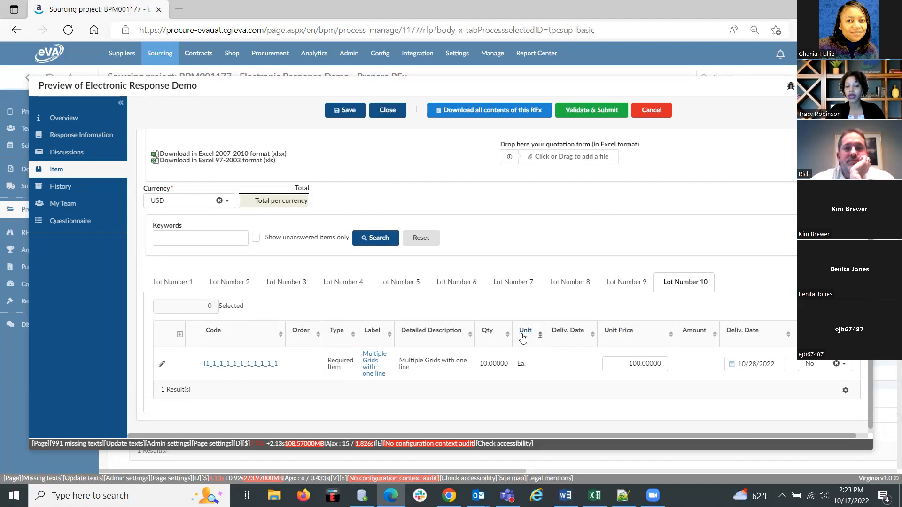
scroll(498, 282, "right", 1)
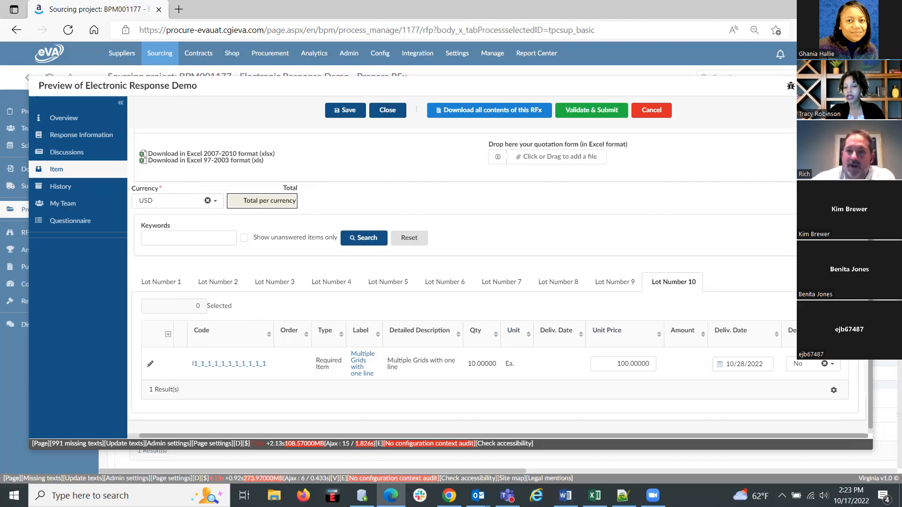
left_click_drag(679, 436, 733, 442)
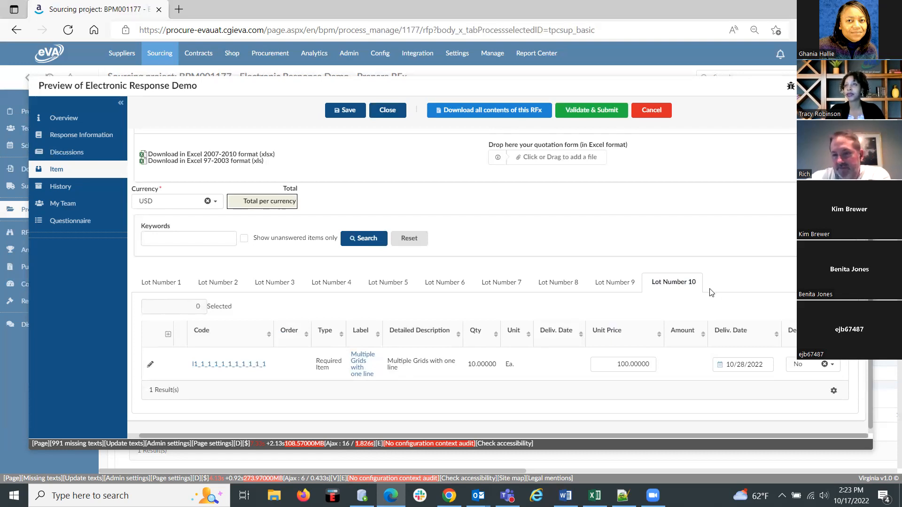
scroll(712, 293, "left", 1)
scroll(712, 294, "right", 1)
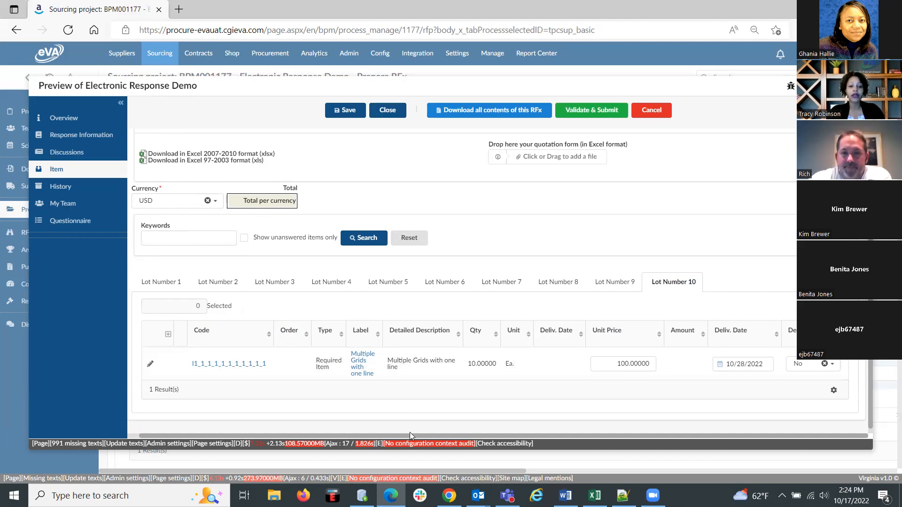
left_click_drag(410, 434, 309, 433)
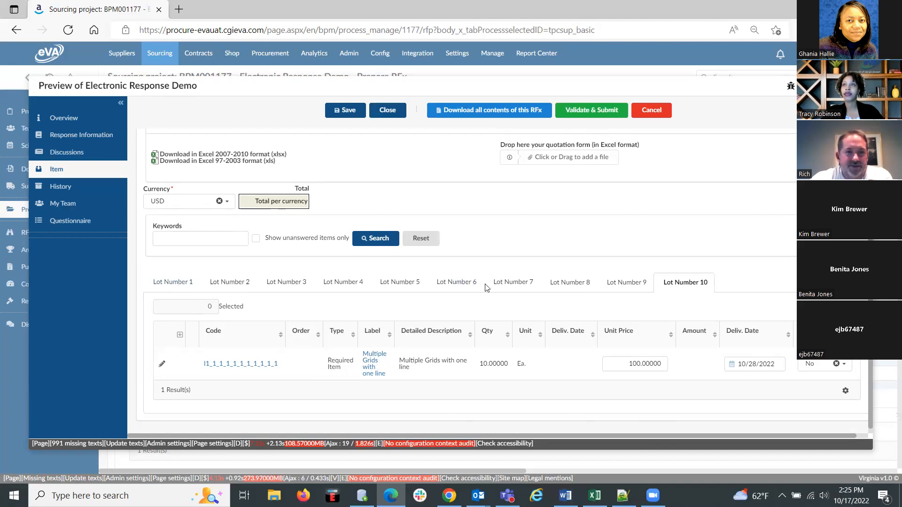
Set the unit price of the Lot Number 3 item to 10.
left_click(192, 284)
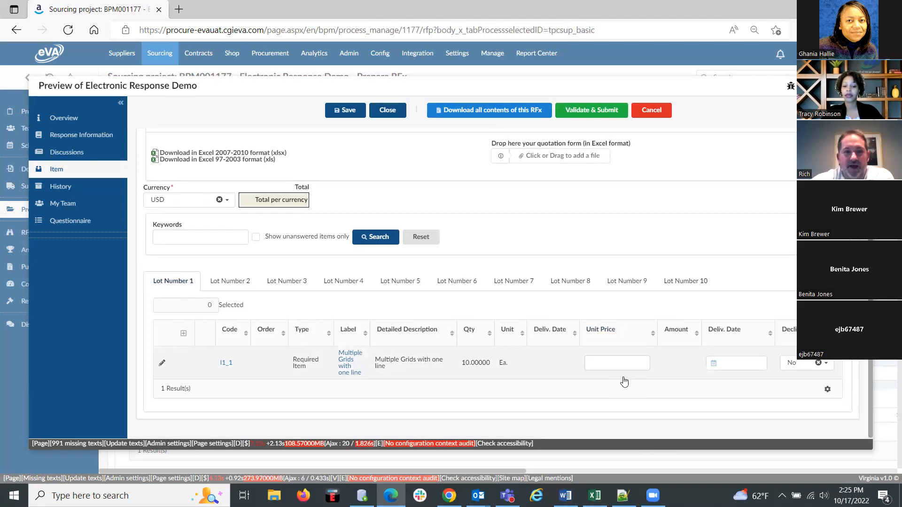
left_click(614, 366)
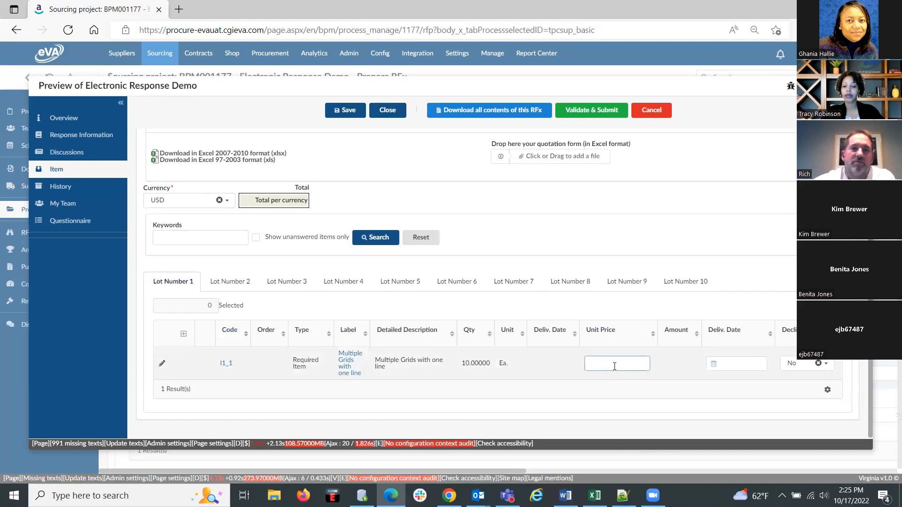
left_click(233, 285)
left_click(287, 365)
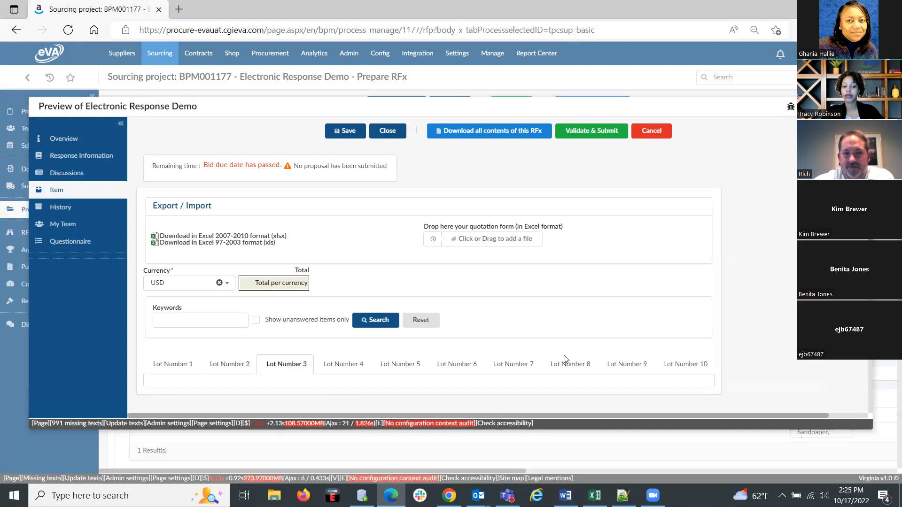
scroll(565, 359, "down", 3)
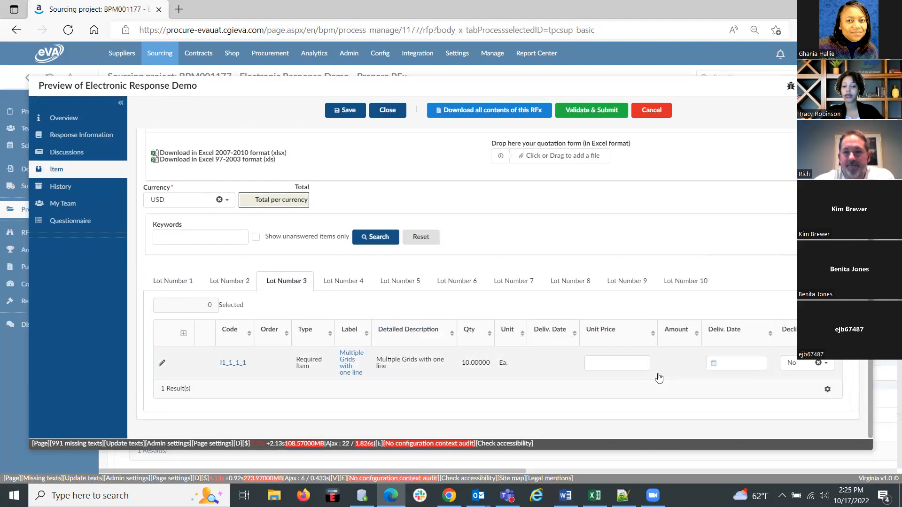
left_click(613, 363)
type("10")
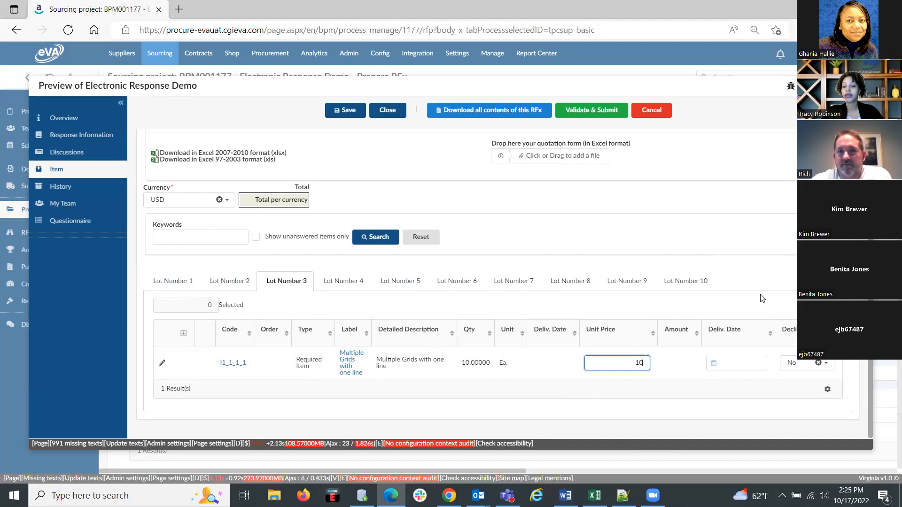
Return to the Lot Number 1 items, request cancelling the proposal and decline the confirmation.
left_click(62, 190)
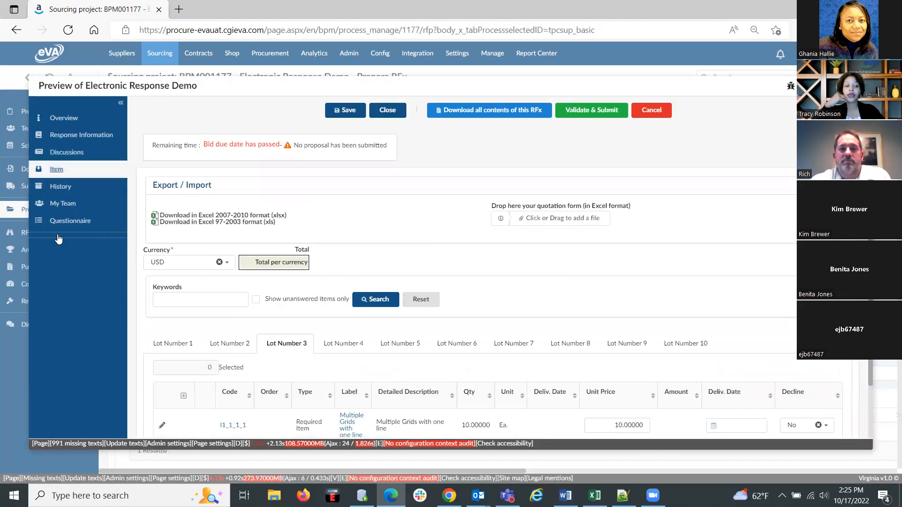
scroll(540, 358, "down", 2)
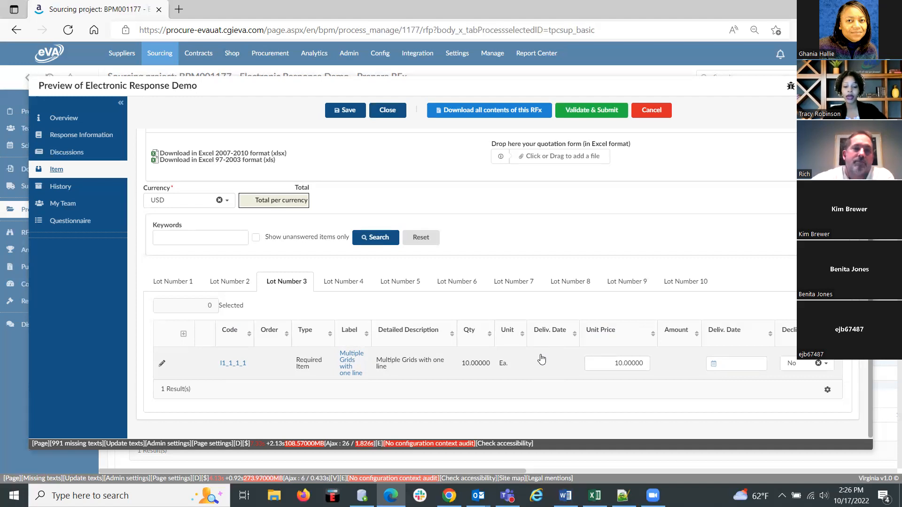
left_click(181, 284)
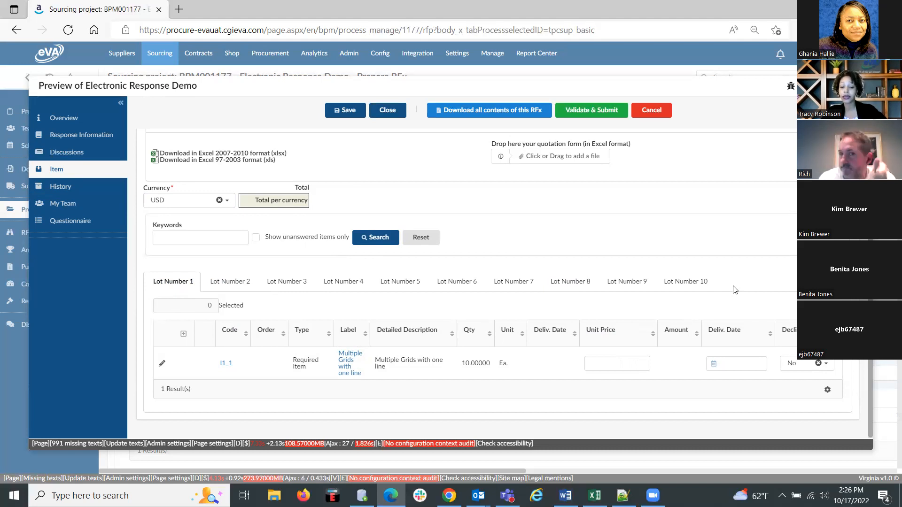
left_click(653, 110)
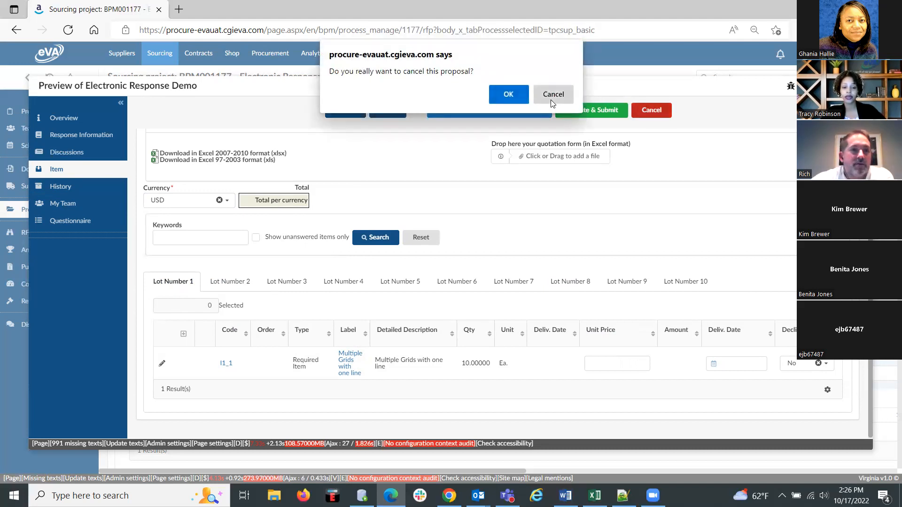
left_click(553, 94)
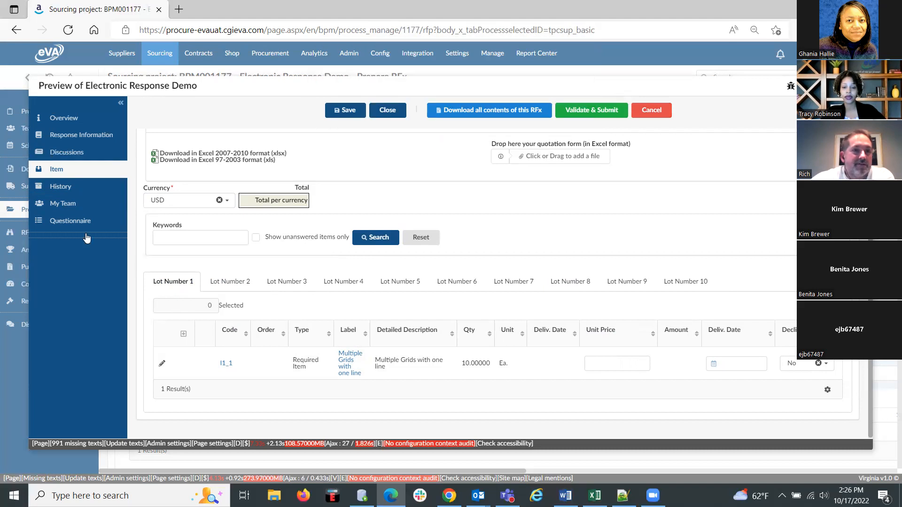
Review the preview's proposal history, team contacts and questionnaire overview.
left_click(56, 188)
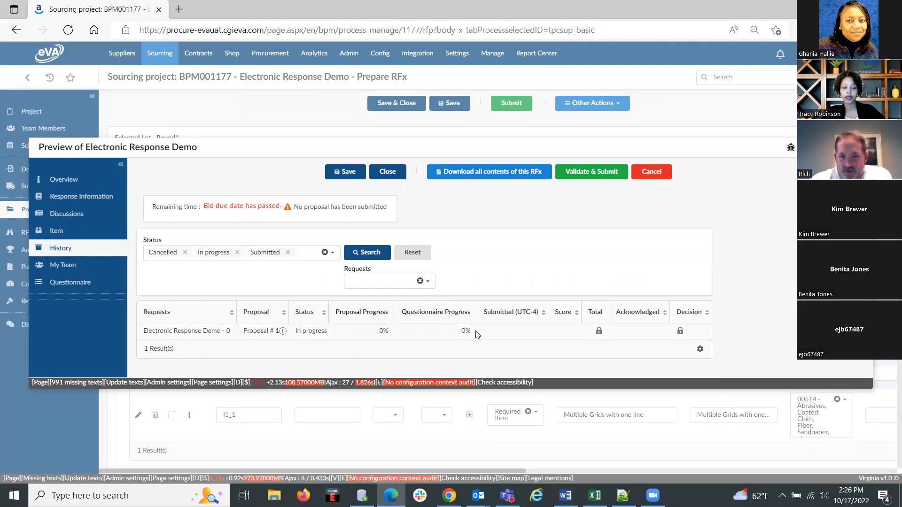
left_click(66, 268)
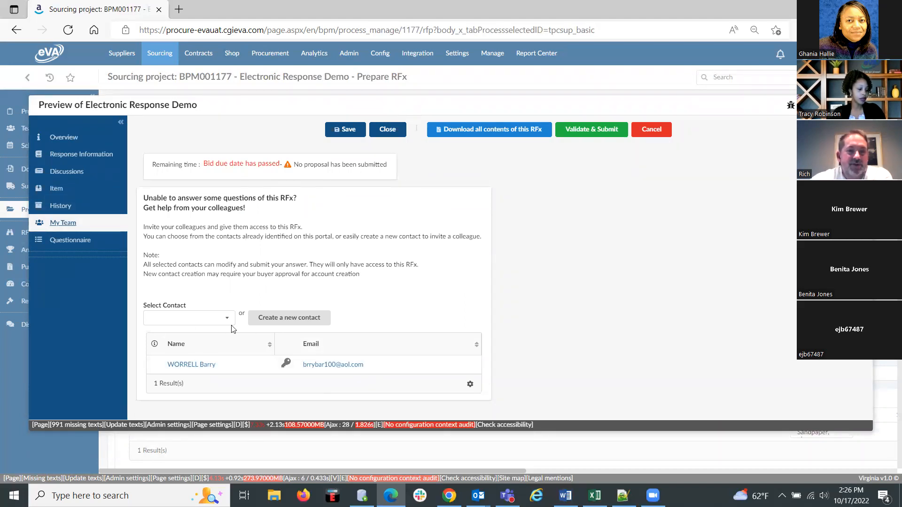
left_click(66, 244)
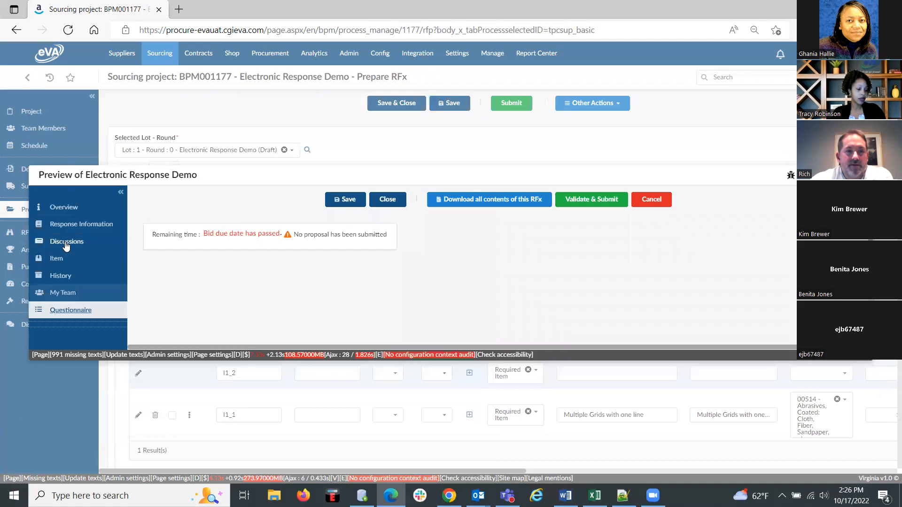
scroll(513, 294, "down", 1)
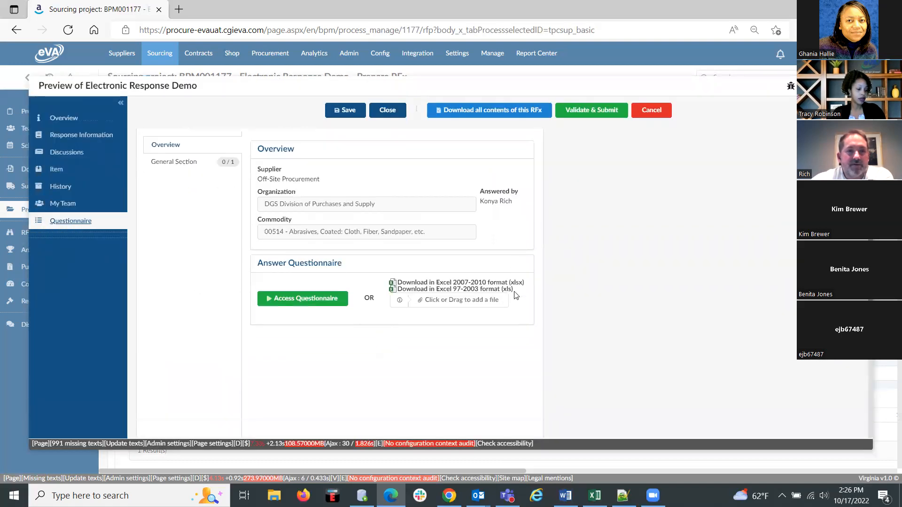
Open the preview's questionnaire to examine its General Section question, and close the preview.
left_click(305, 298)
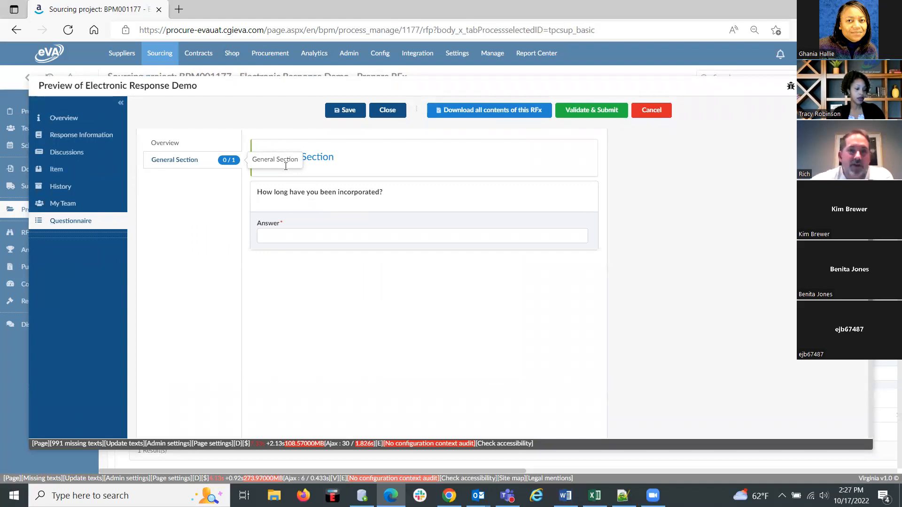
left_click(389, 111)
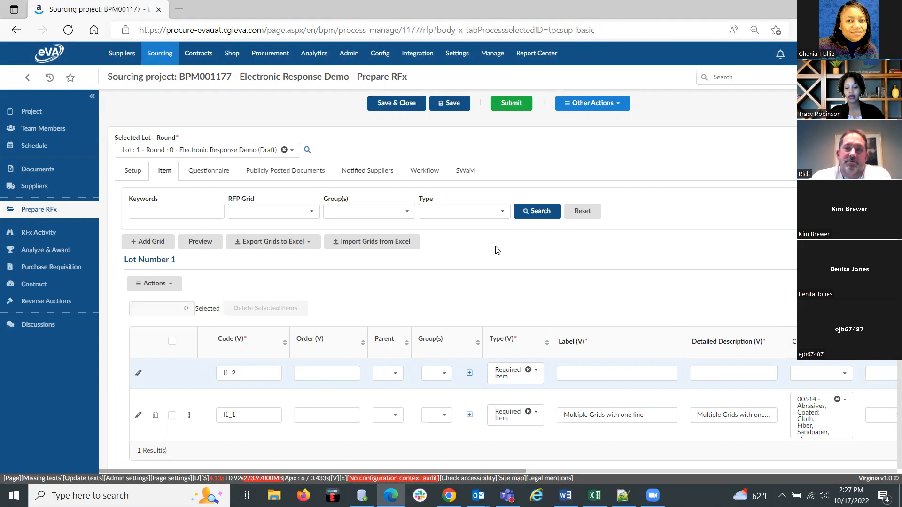
Review the RFx's setup, items and questionnaire configuration, and dismiss the chat notification.
left_click(264, 306)
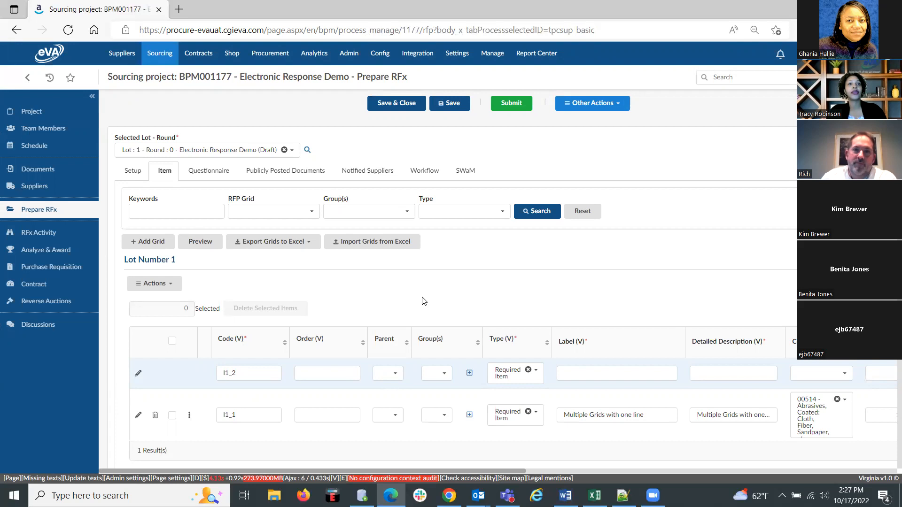
scroll(491, 306, "down", 3)
scroll(490, 303, "up", 3)
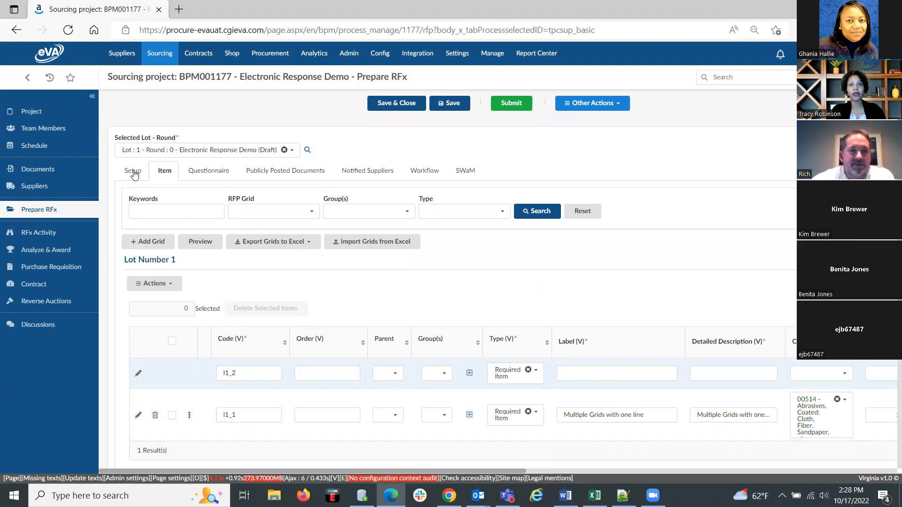
left_click(133, 173)
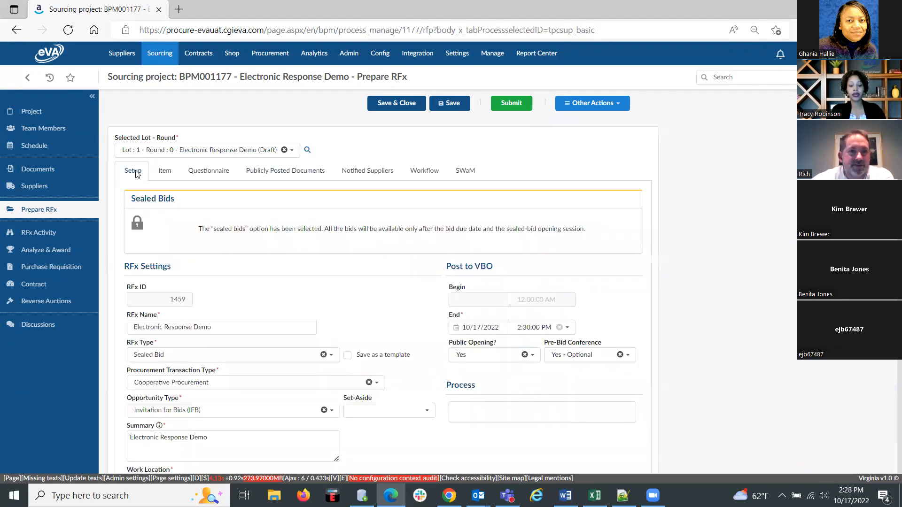
left_click(165, 172)
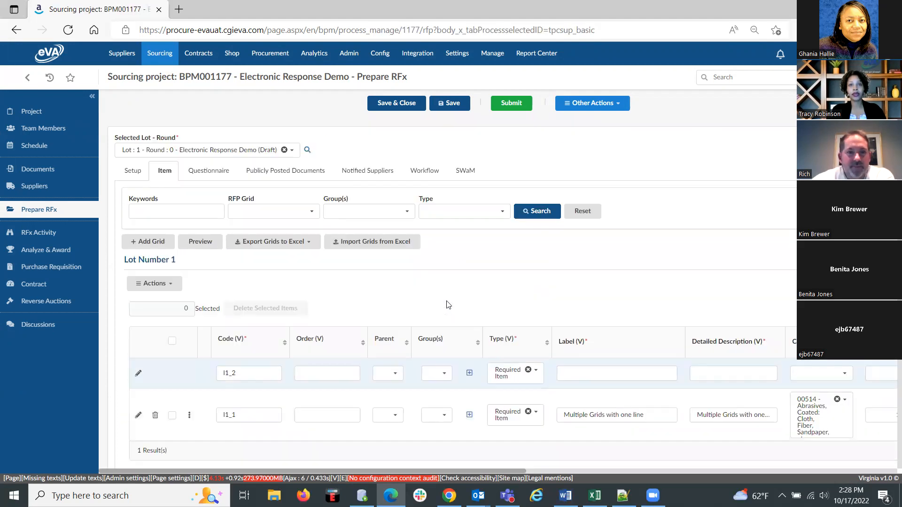
scroll(314, 297, "down", 5)
scroll(314, 298, "up", 5)
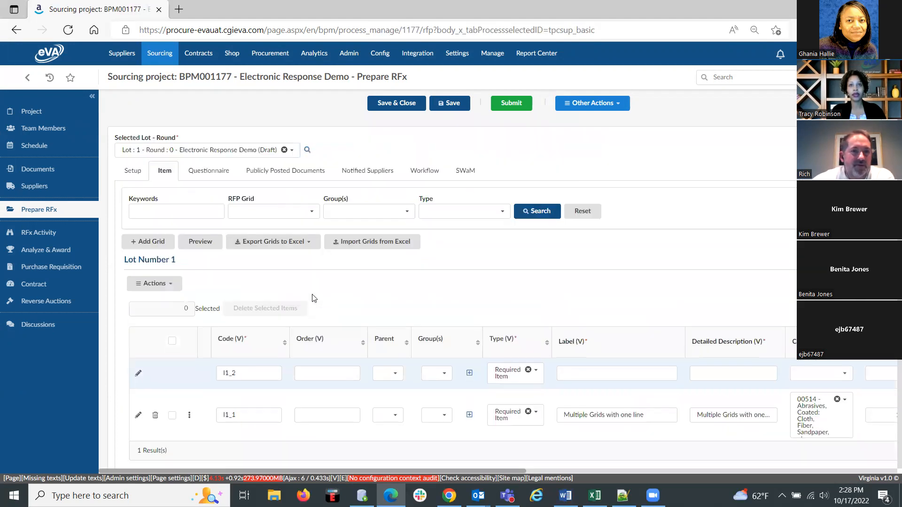
left_click(206, 173)
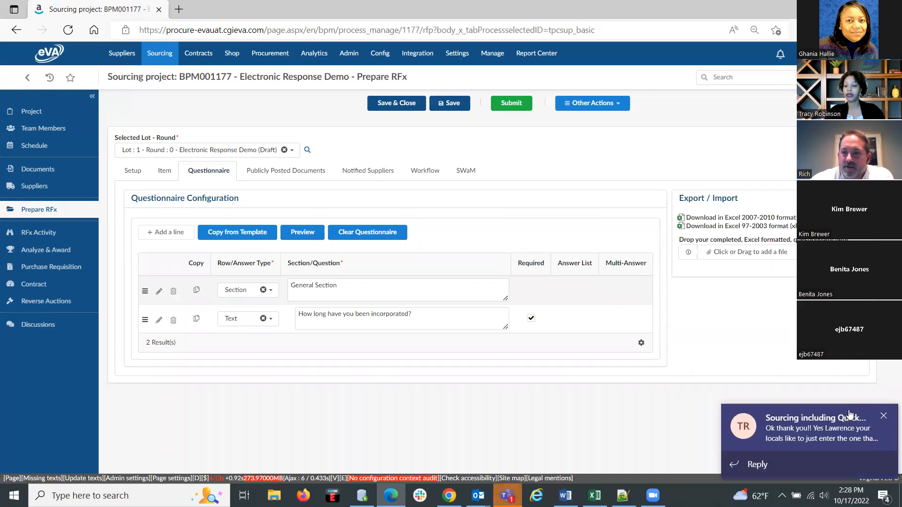
left_click(883, 417)
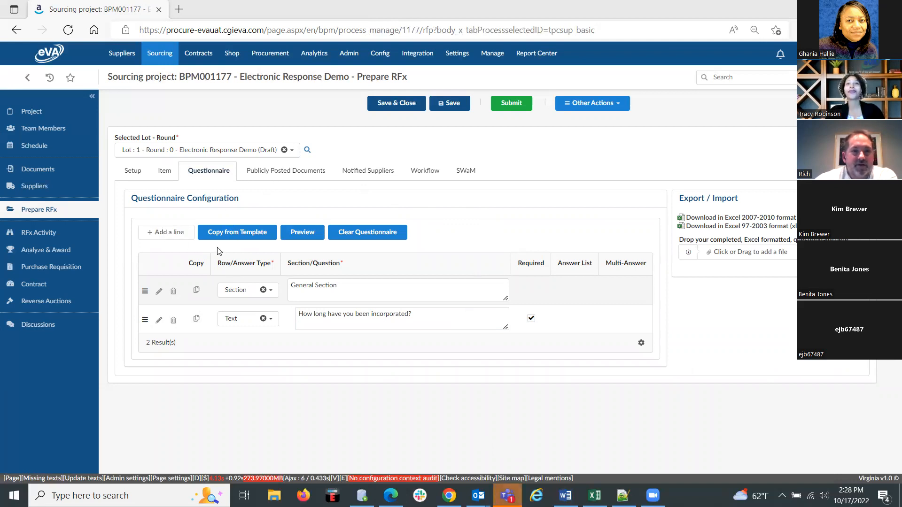
Review the RFx's publicly posted documents, notified suppliers, approval workflow and SWaM data.
left_click(278, 174)
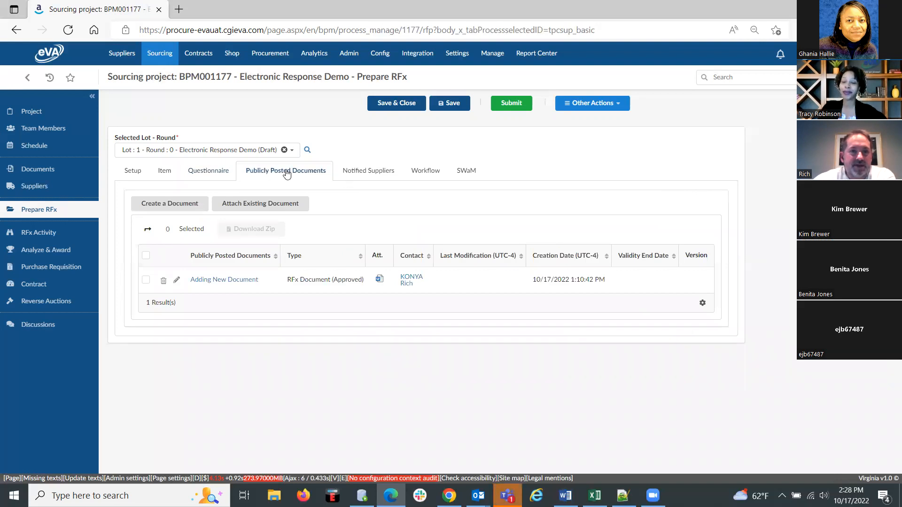
left_click(368, 171)
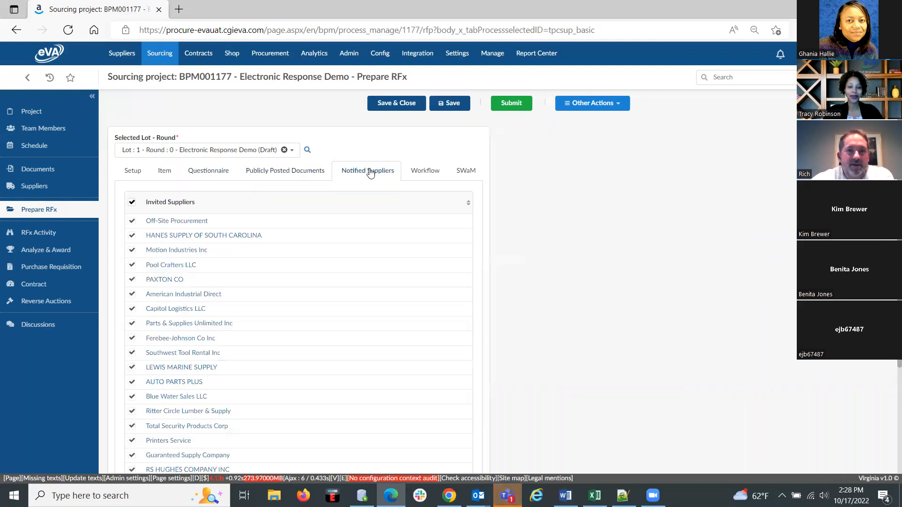
scroll(385, 312, "down", 2)
scroll(385, 313, "up", 2)
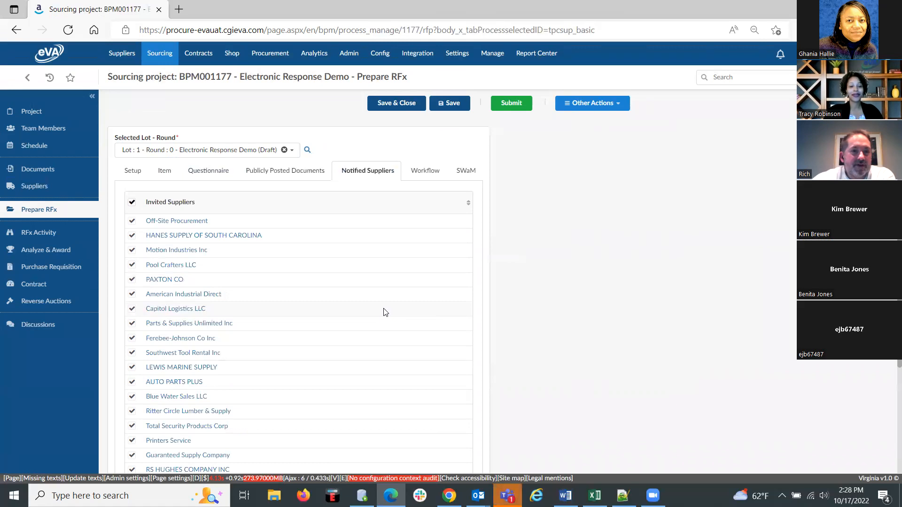
left_click(426, 173)
scroll(399, 369, "down", 3)
scroll(399, 369, "up", 3)
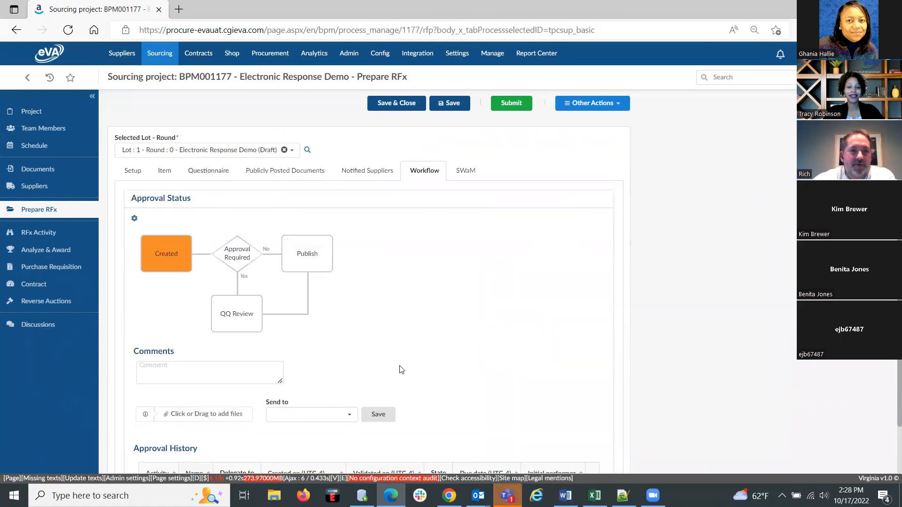
left_click(465, 170)
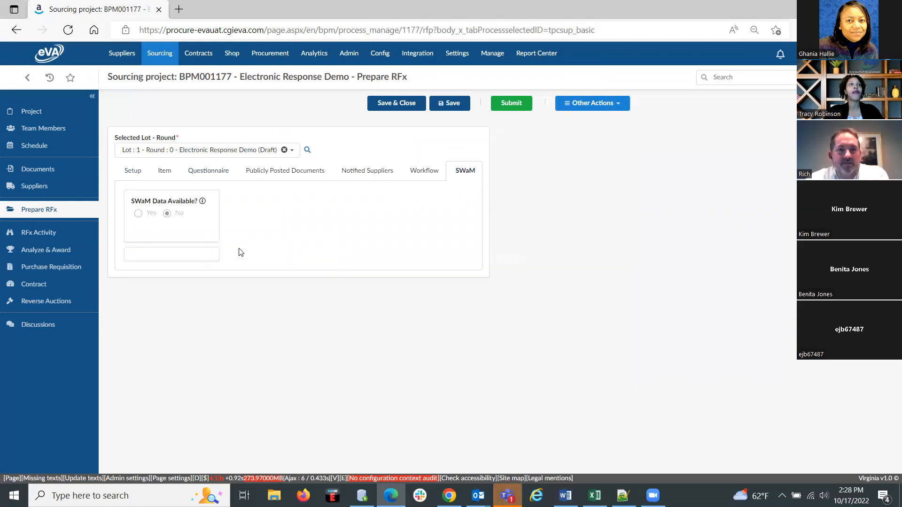
In the RFx setup, set the Post to VBO end time to 2:45:00 PM.
left_click(134, 171)
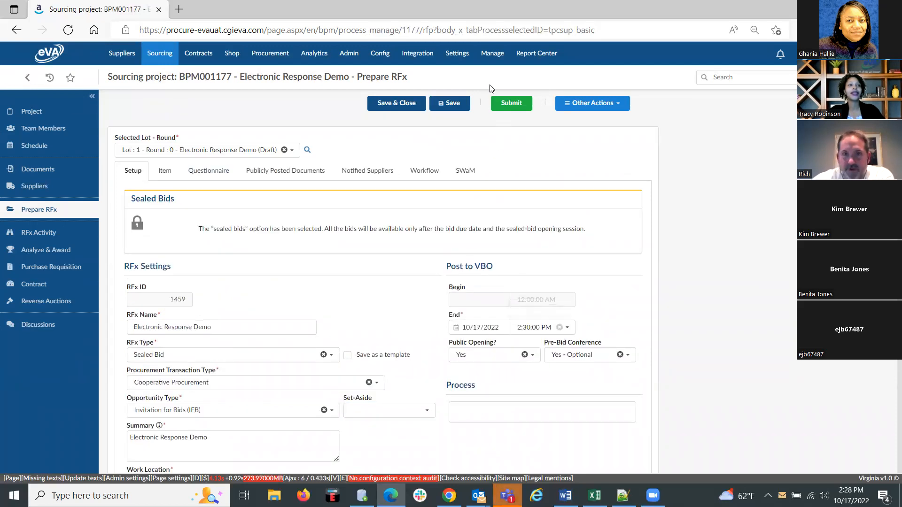
left_click(529, 327)
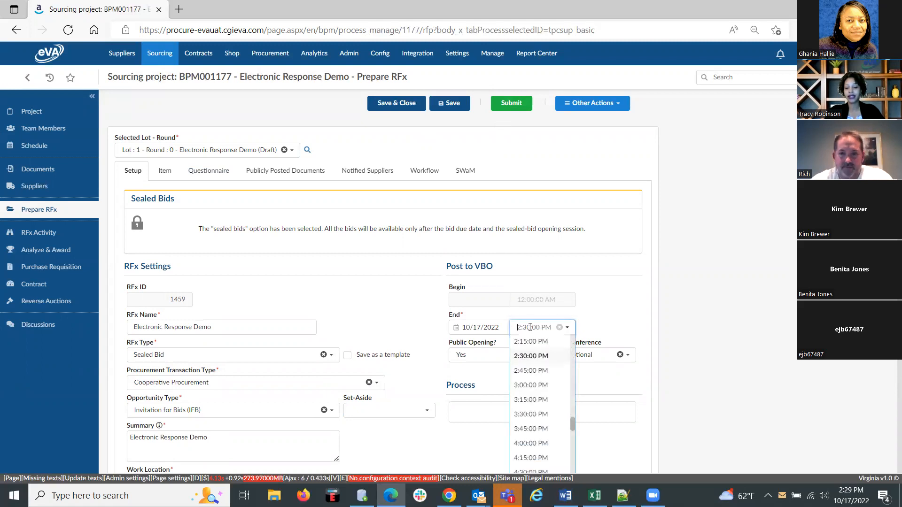
left_click(531, 371)
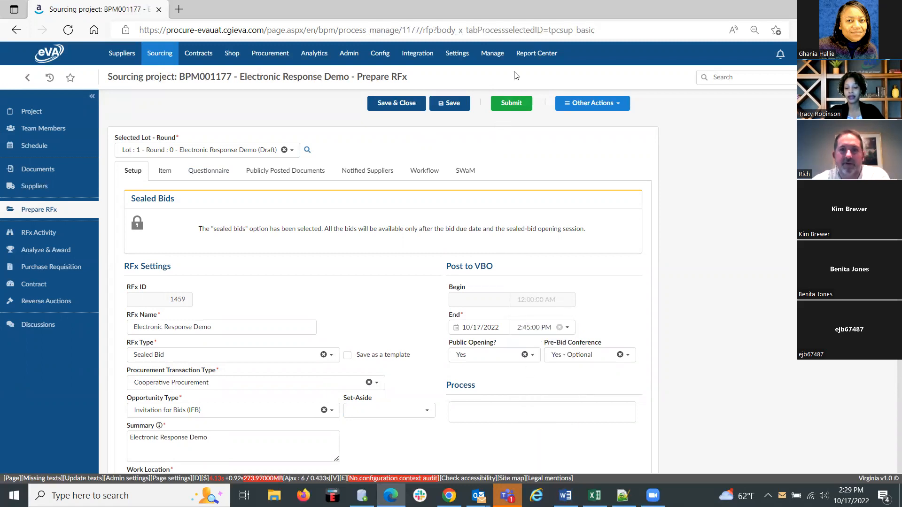
Submit the RFx and send it to the listed suppliers, opening the bidding period at the same time.
left_click(508, 104)
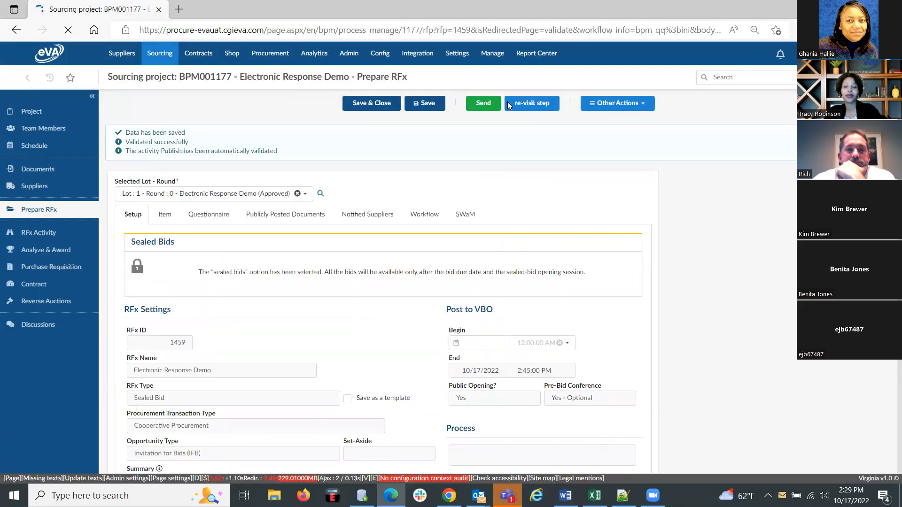
left_click(482, 104)
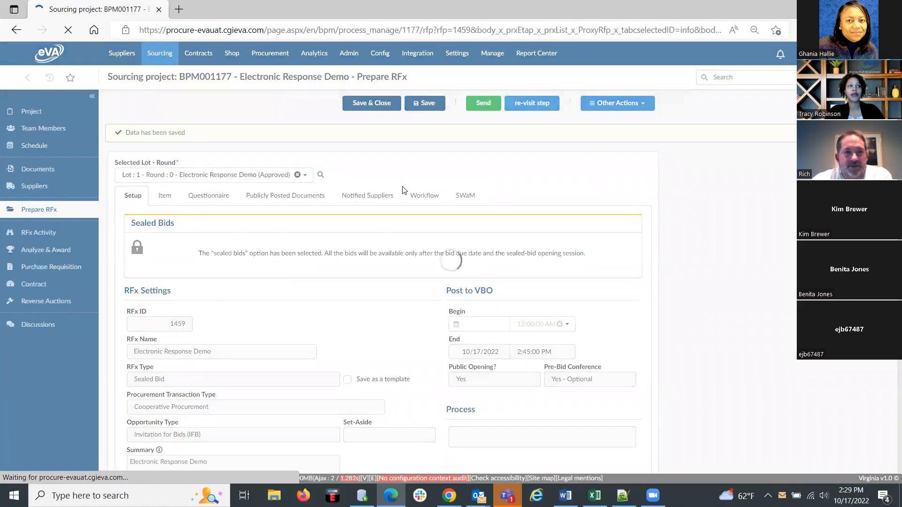
scroll(586, 255, "down", 20)
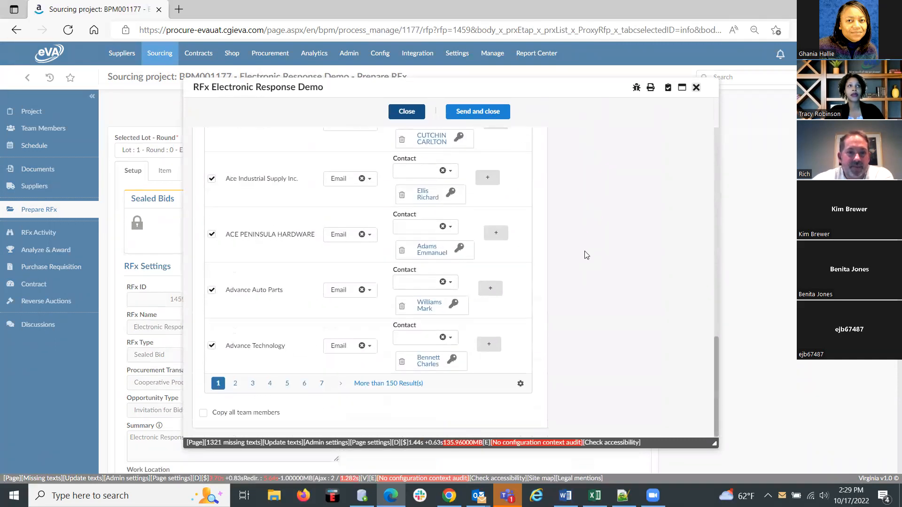
scroll(586, 255, "up", 20)
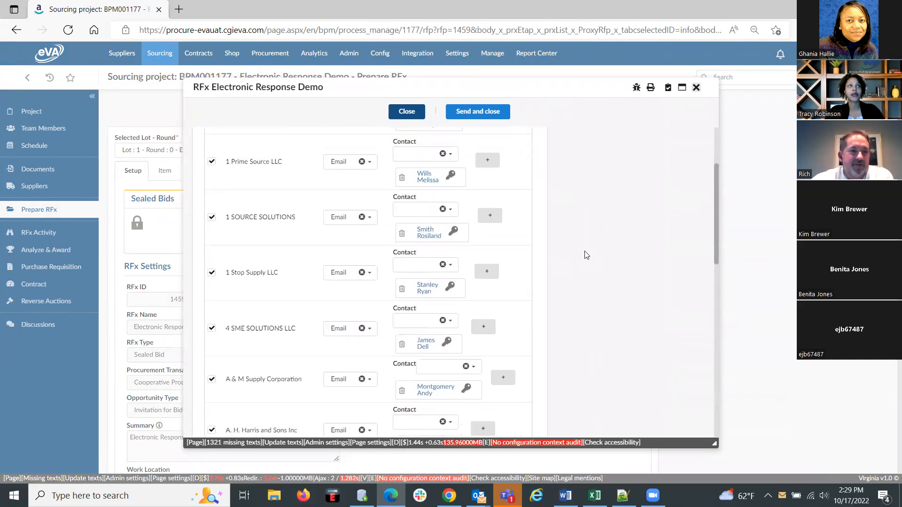
left_click(480, 115)
left_click(507, 92)
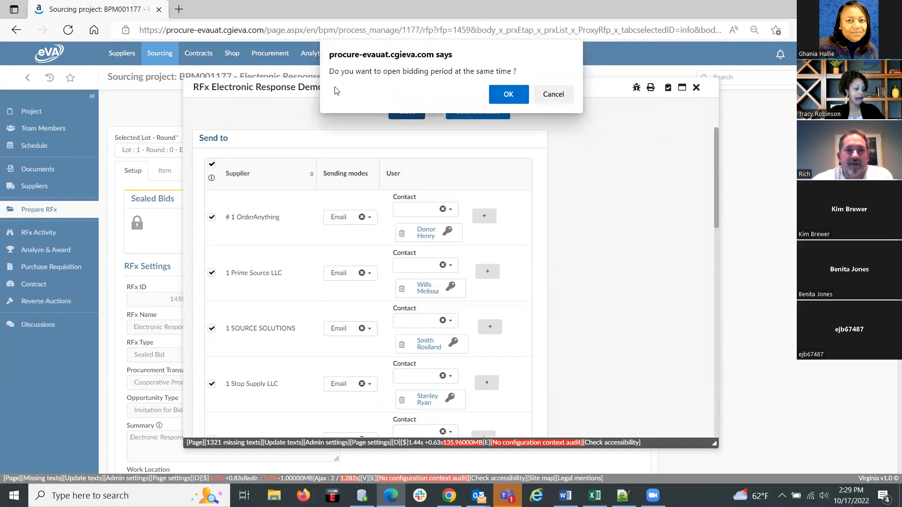
left_click(513, 98)
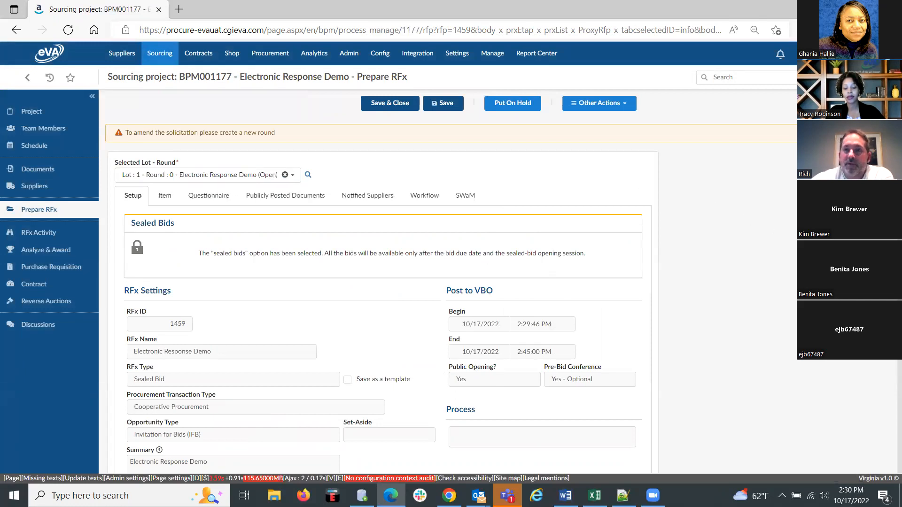
Switch to Chrome and log in to eVA UAT with the supplier account's username and password.
left_click(449, 496)
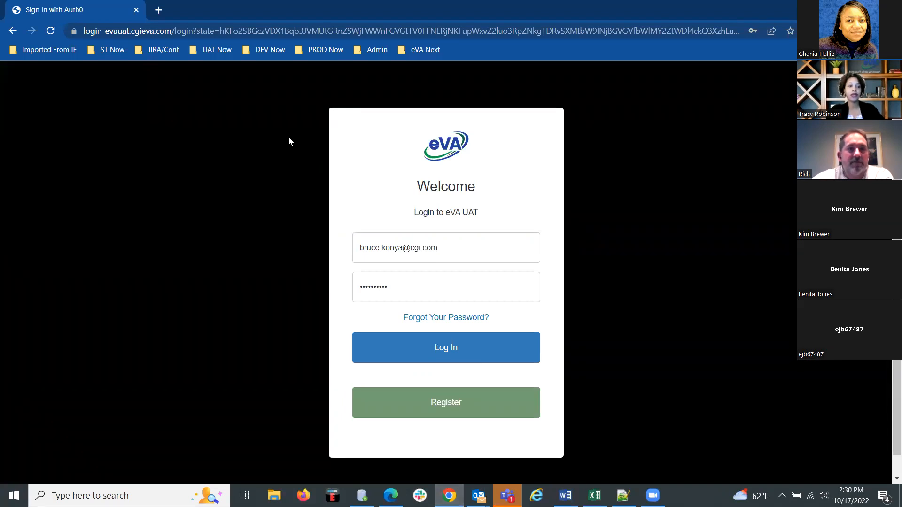
left_click(462, 256)
key("ctrl+a")
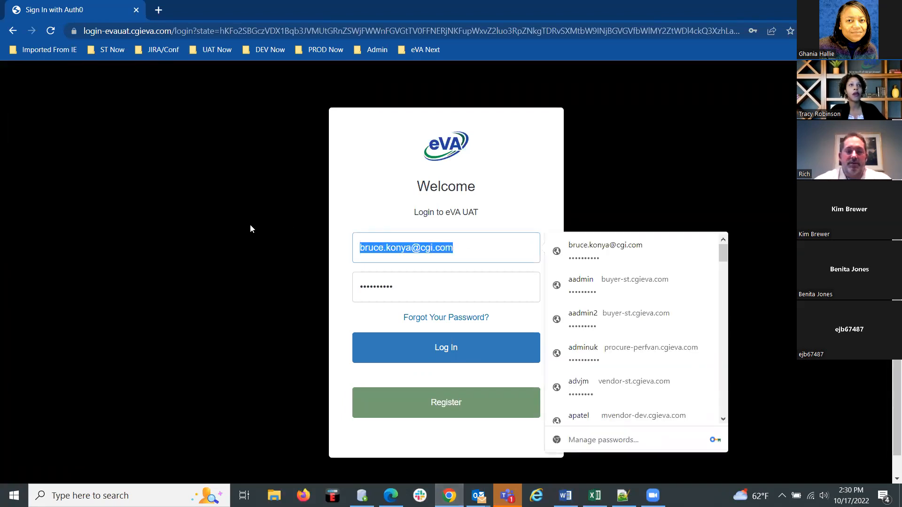
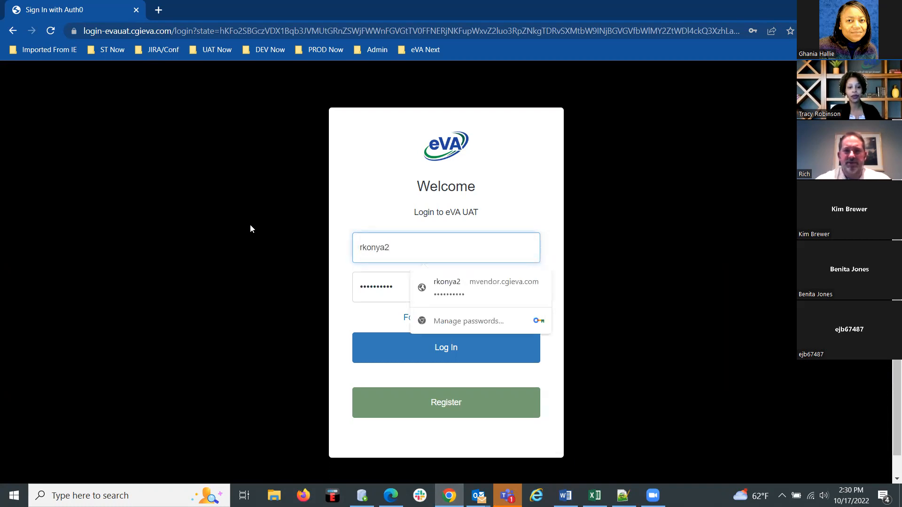
key("Tab")
type("********")
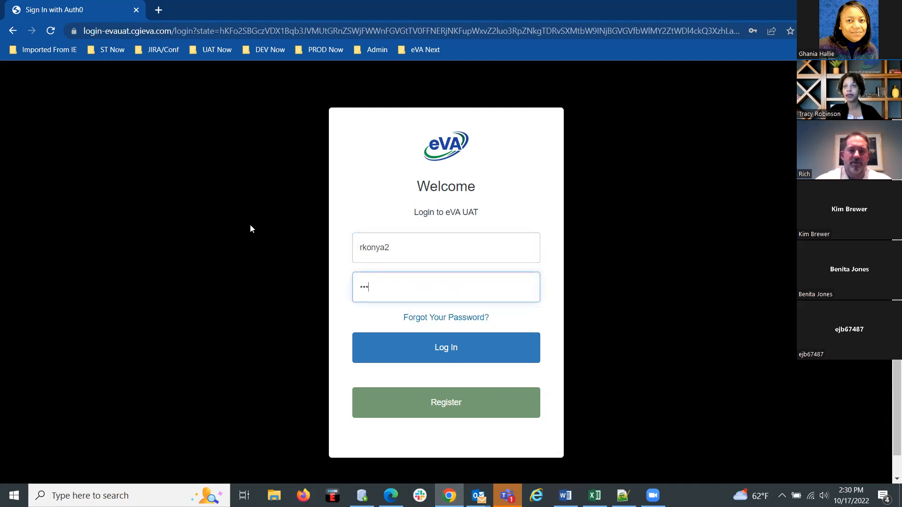
type("**")
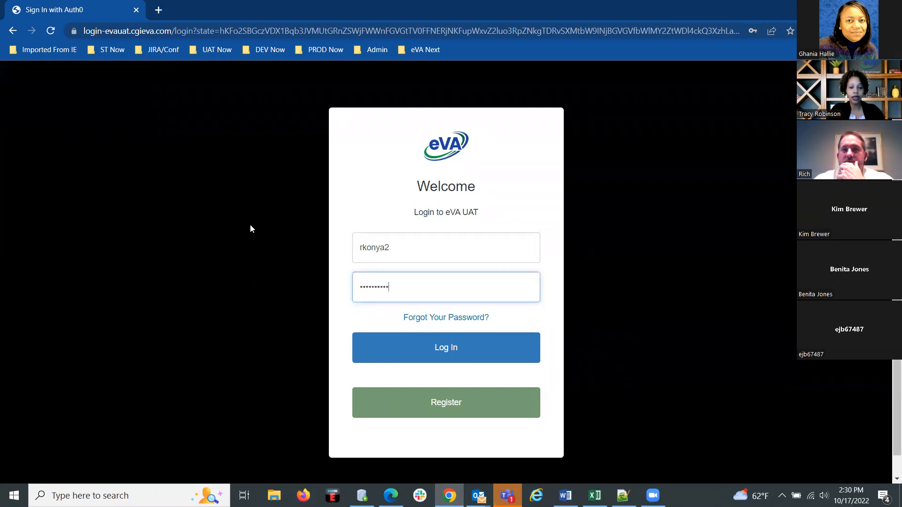
key("Return")
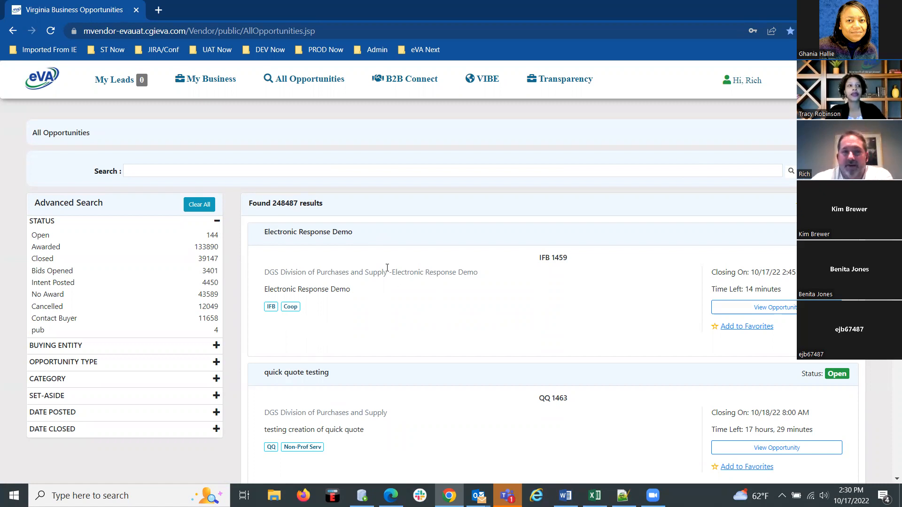
Open the Electronic Response Demo opportunity (IFB 1459) and examine its item grids from Lot Number 1 to Lot Number 10.
left_click(744, 307)
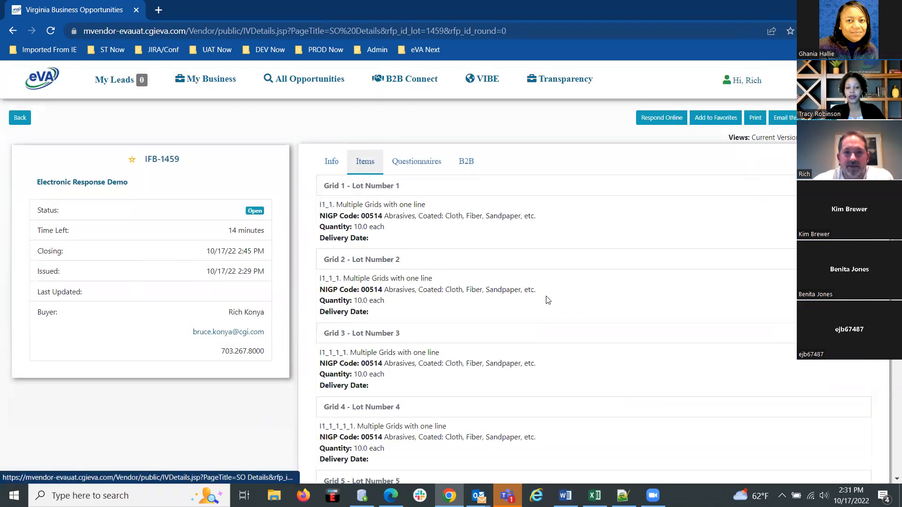
scroll(475, 325, "down", 2)
scroll(476, 325, "down", 9)
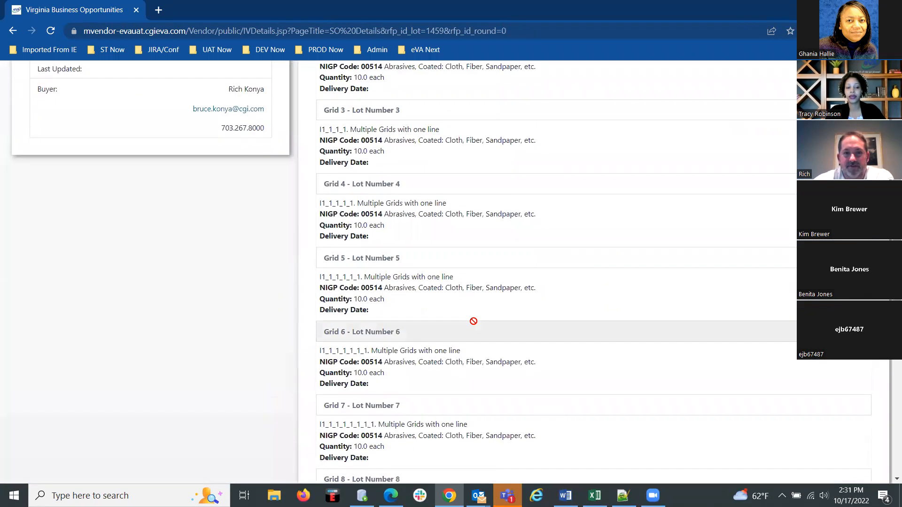
scroll(477, 326, "down", 2)
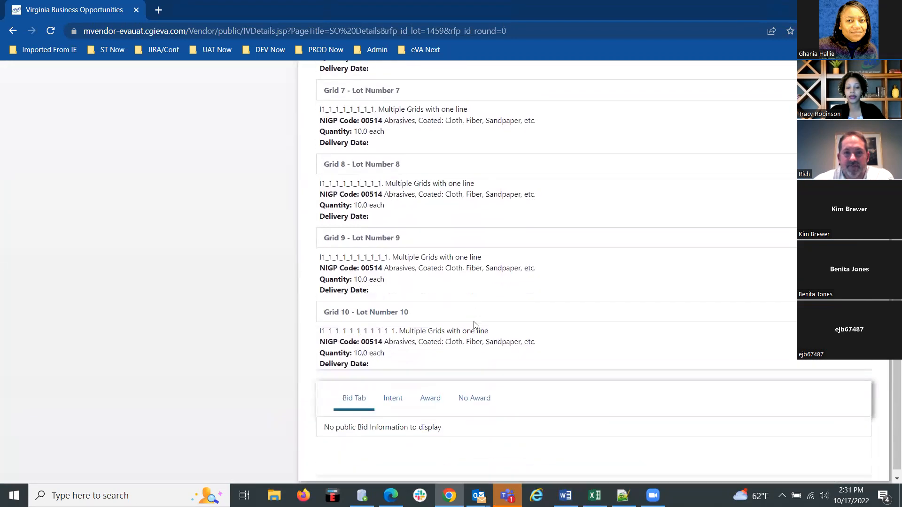
scroll(531, 228, "up", 3)
scroll(531, 228, "up", 8)
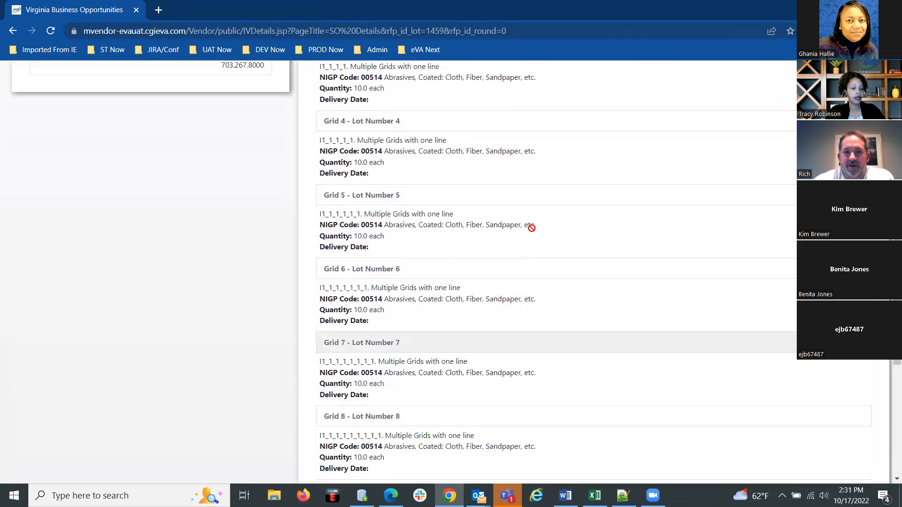
scroll(533, 232, "up", 1)
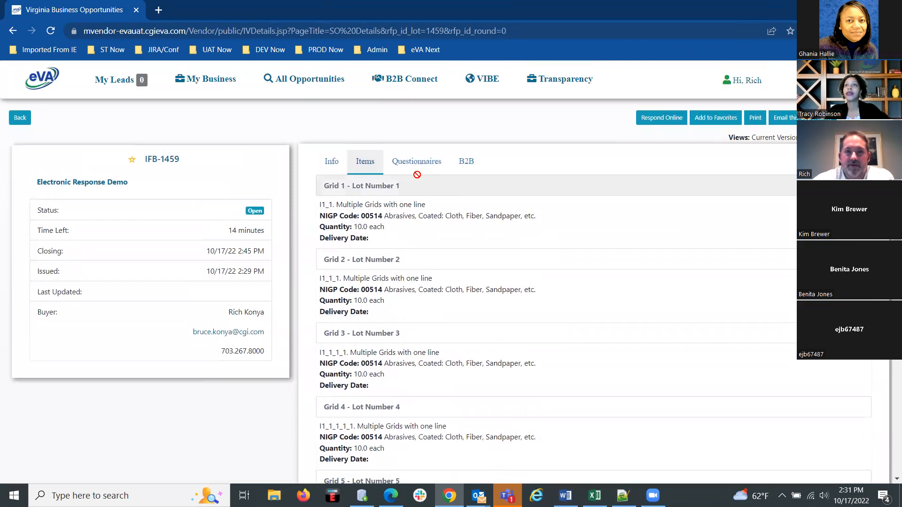
Examine the opportunity's questionnaire and items, and check the supplier's My Leads list.
left_click(414, 169)
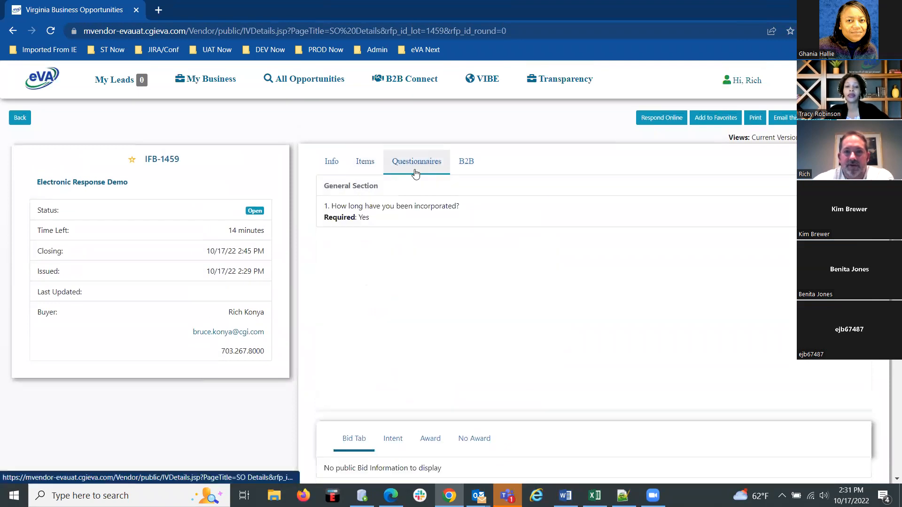
left_click(365, 162)
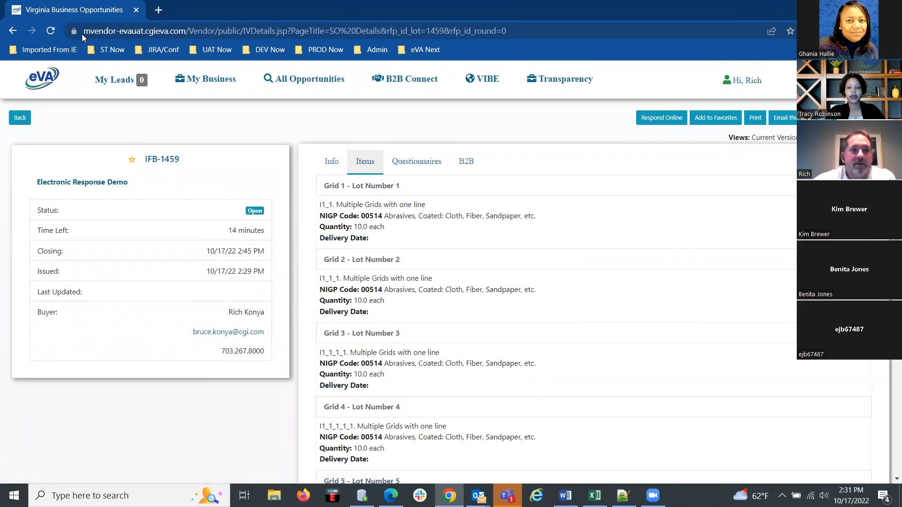
left_click(112, 81)
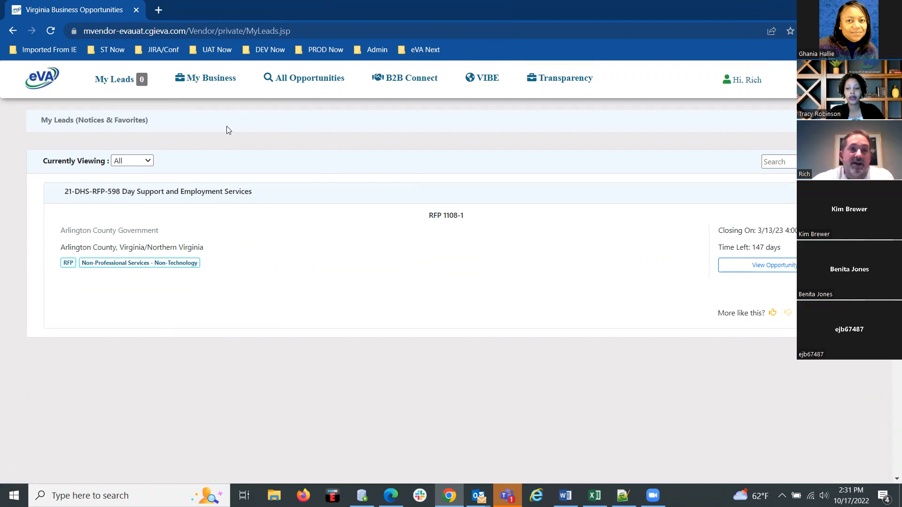
Find the Electronic Response Demo (IFB 1459) among all opportunities and choose to respond to it online.
left_click(208, 81)
left_click(311, 83)
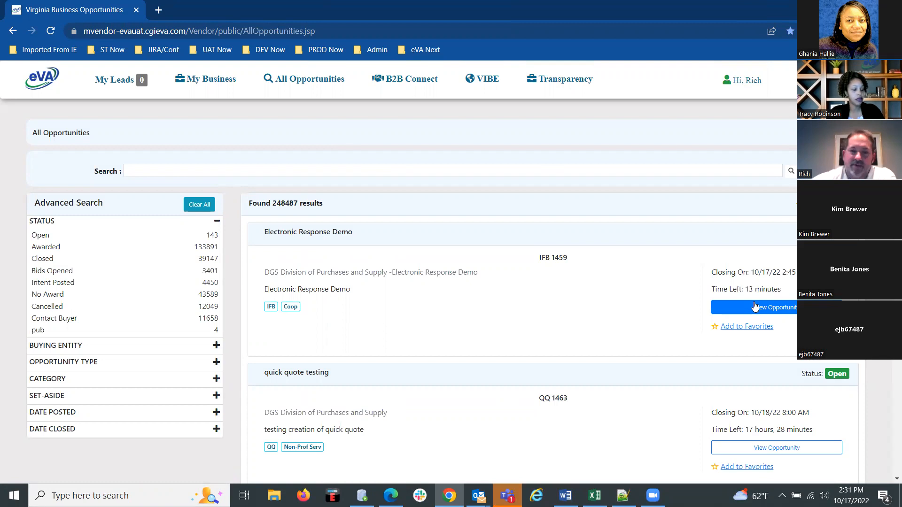
left_click(754, 303)
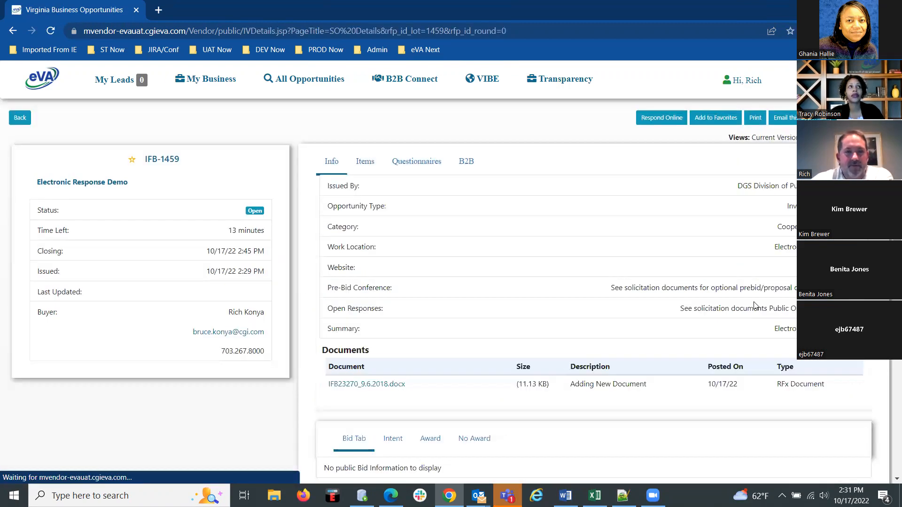
left_click(665, 118)
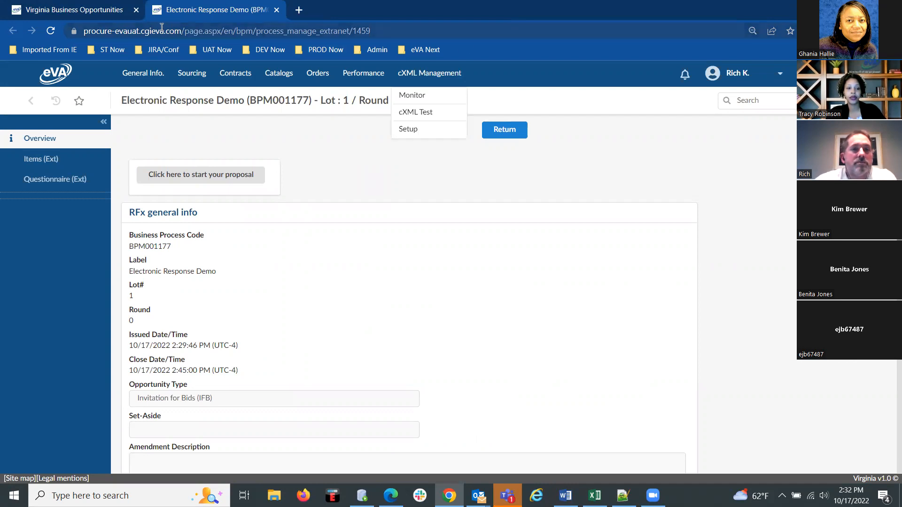
Leave the online response page and open the Business Opportunities listing from the Supplier Portal home page.
left_click(505, 129)
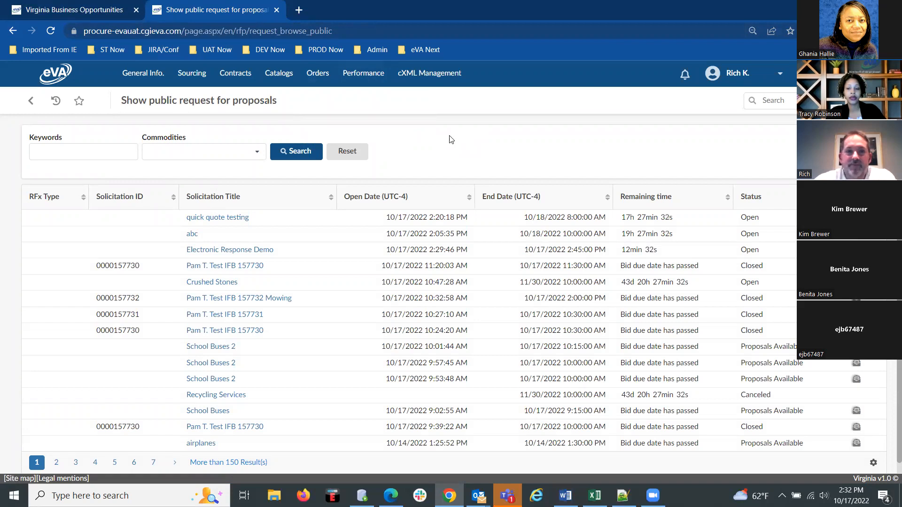
left_click(143, 73)
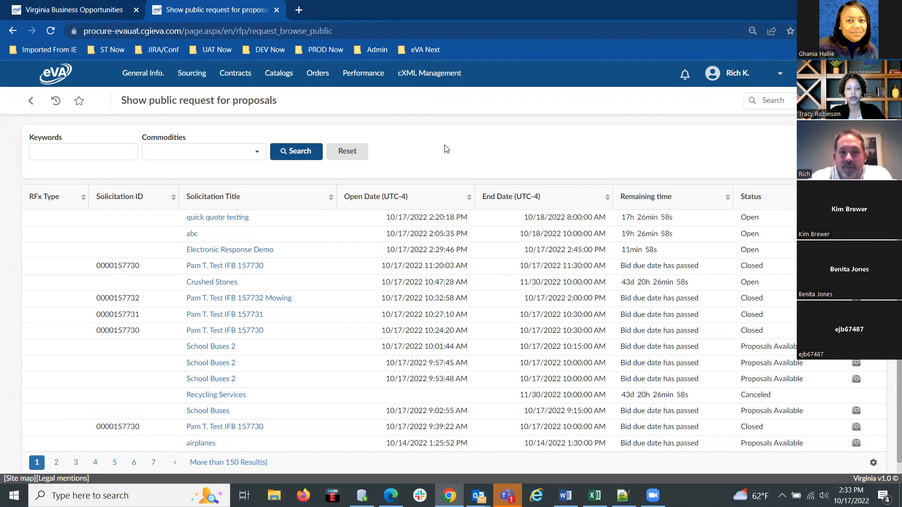
left_click(54, 74)
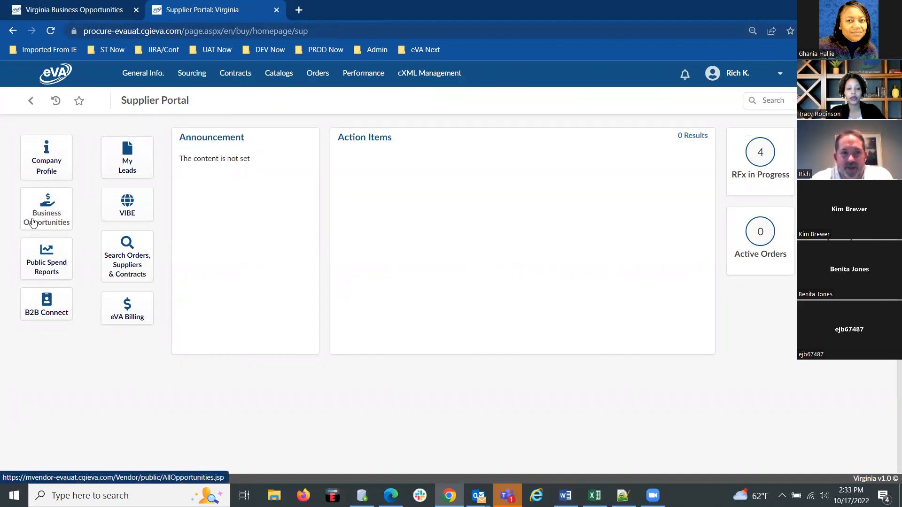
left_click(43, 227)
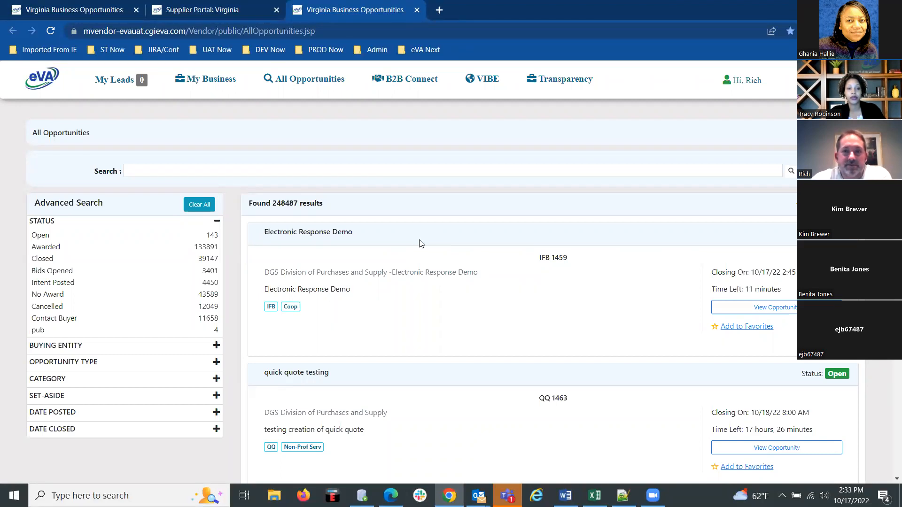
left_click(211, 14)
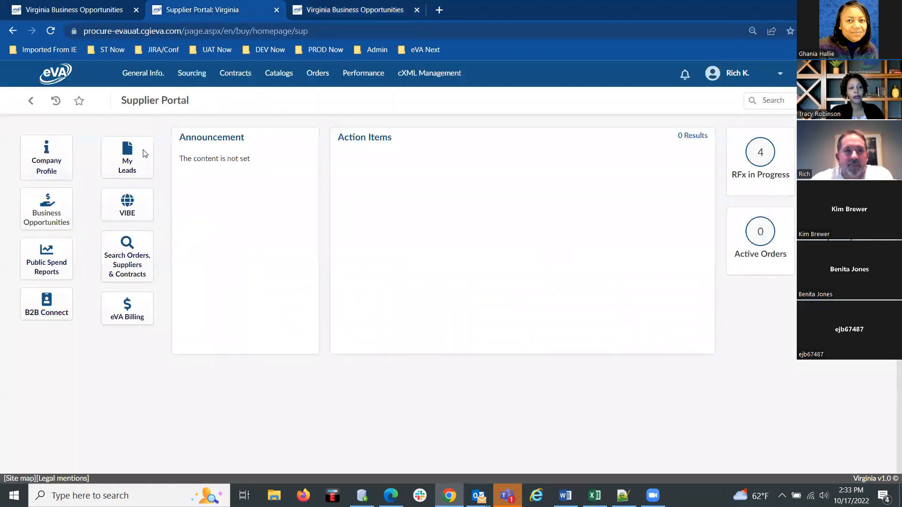
mouse_move(146, 65)
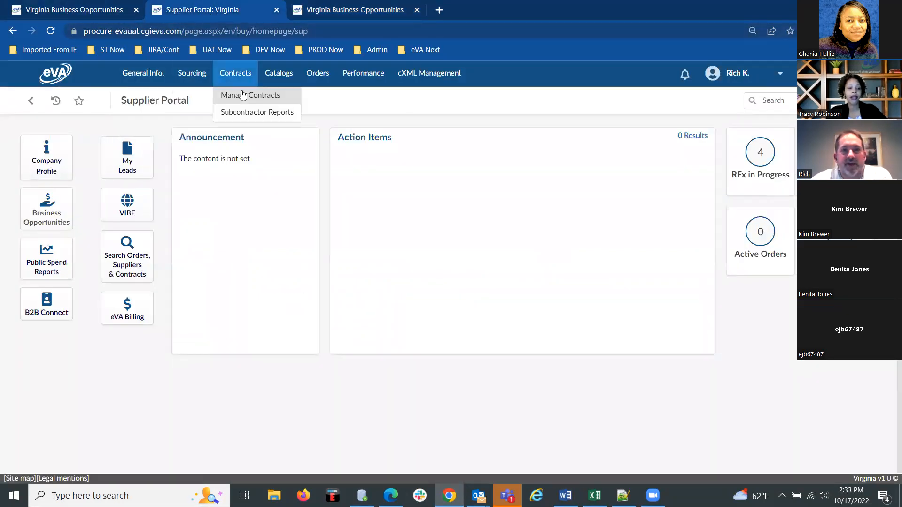
mouse_move(183, 84)
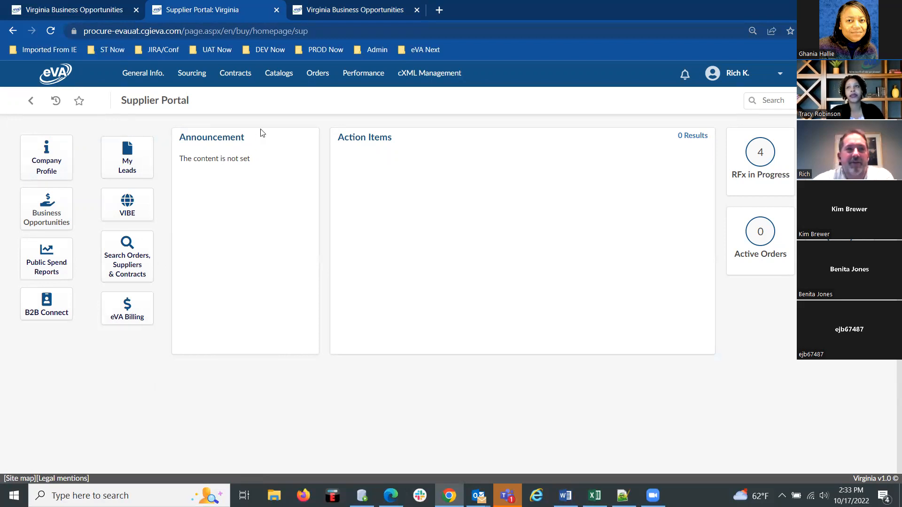
left_click(75, 10)
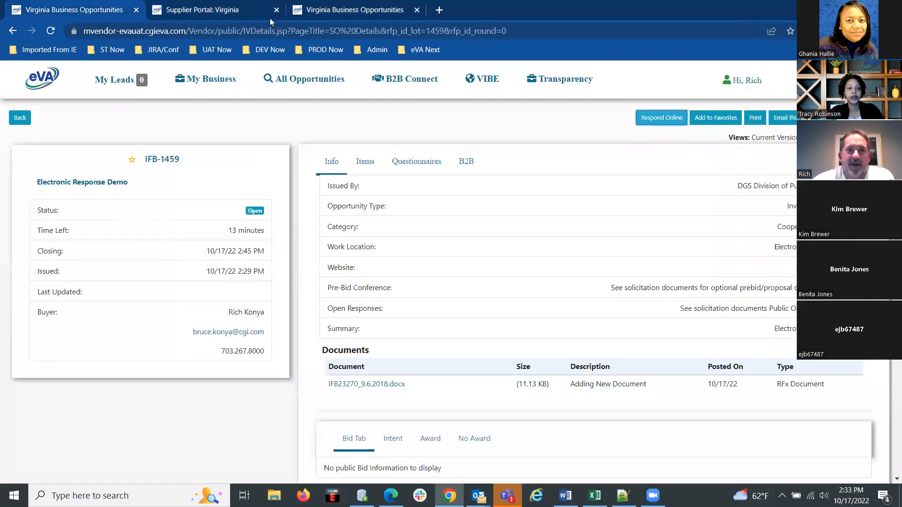
left_click(296, 20)
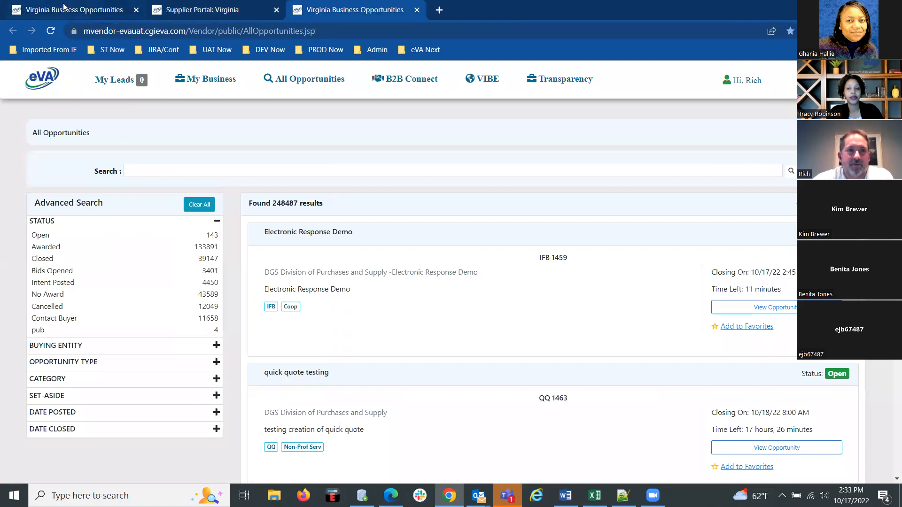
left_click(63, 7)
left_click(317, 18)
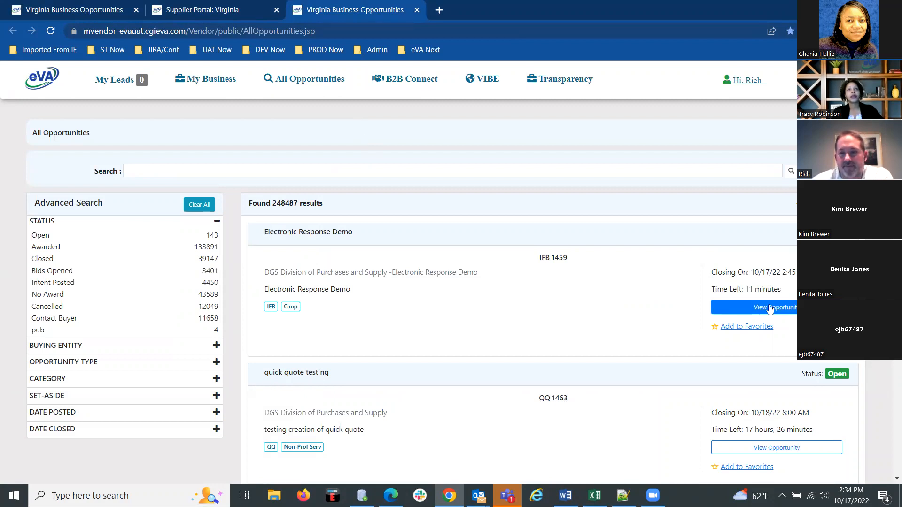
Open the Electronic Response Demo opportunity, choose to respond online, and review the RFx general info and documents.
left_click(770, 308)
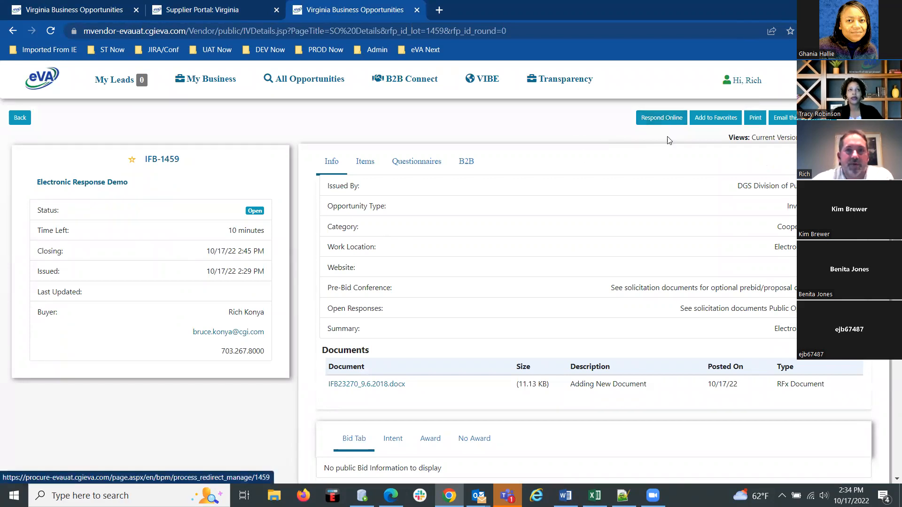
left_click(662, 119)
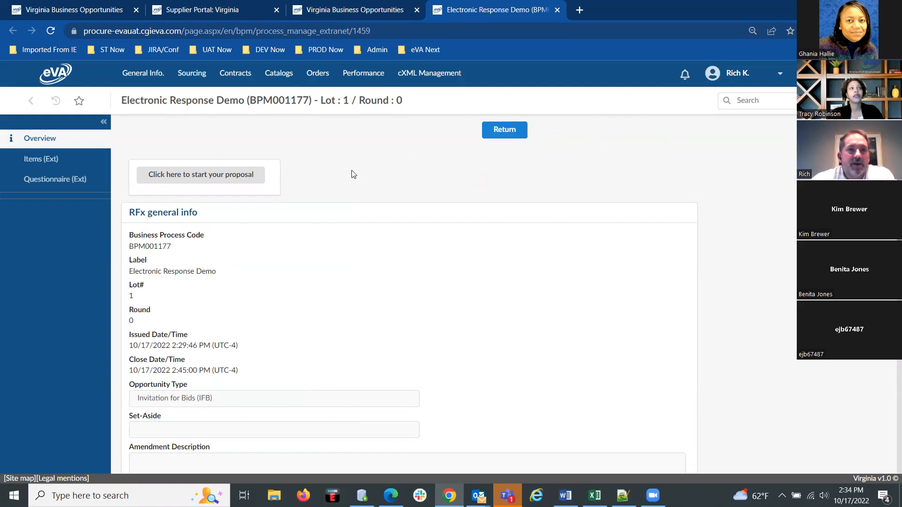
scroll(353, 174, "down", 2)
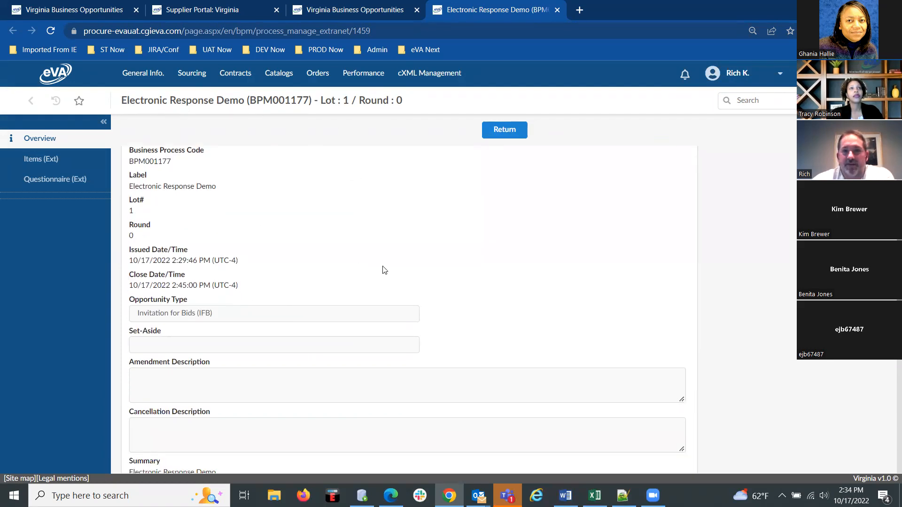
scroll(315, 322, "down", 5)
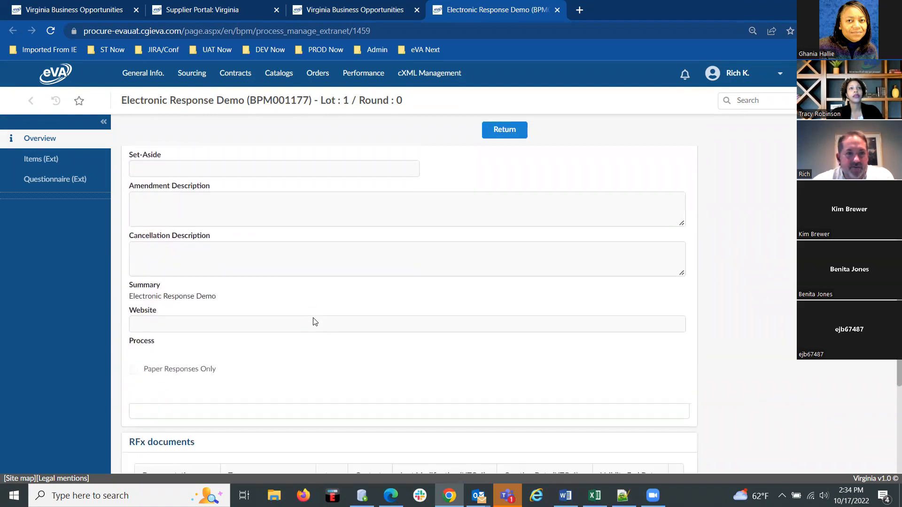
scroll(315, 322, "down", 3)
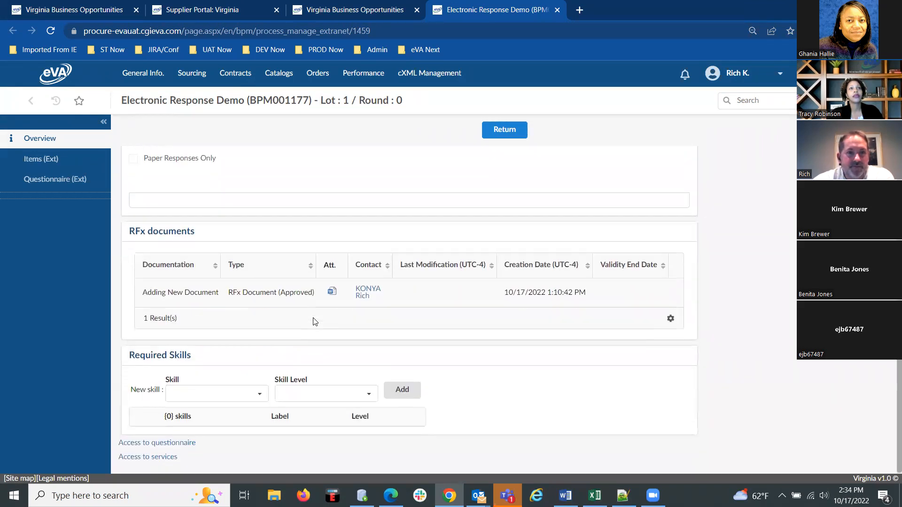
scroll(315, 322, "up", 10)
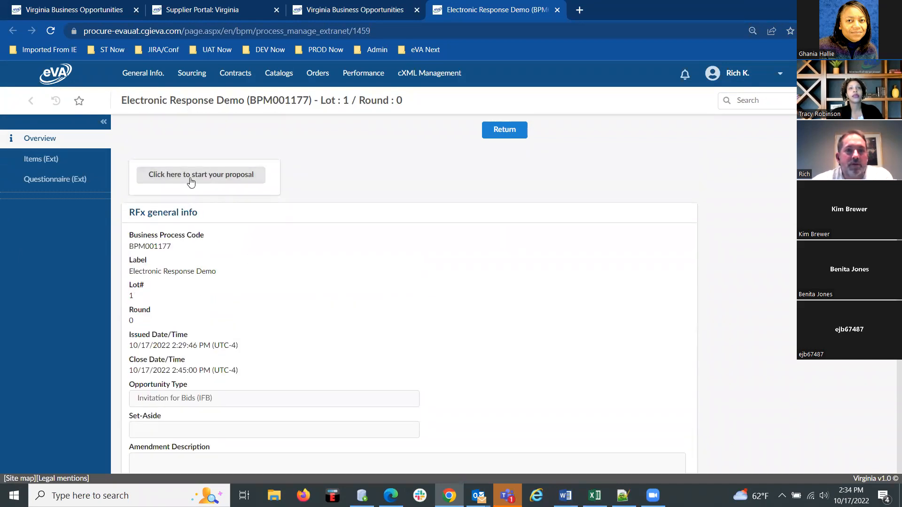
Start a proposal for the Electronic Response Demo RFx, dismiss the timeout alert, and review the proposal's overview.
left_click(192, 178)
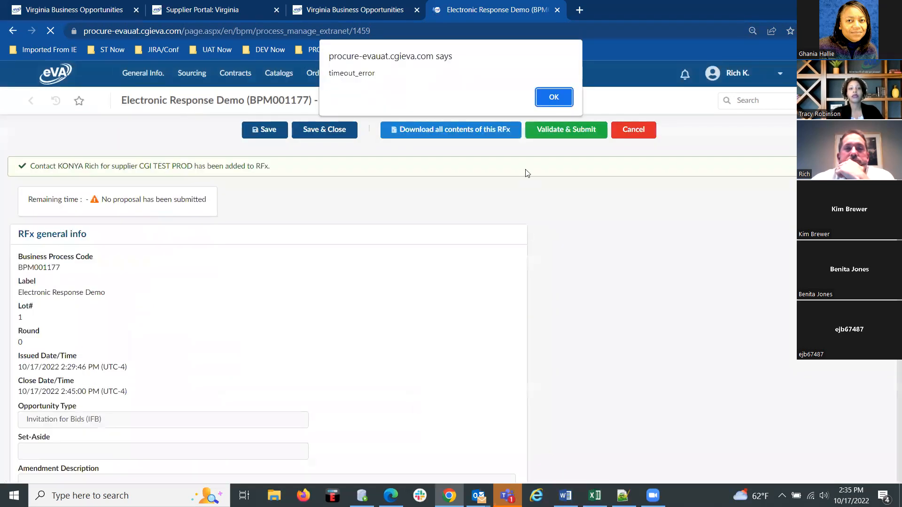
left_click(554, 97)
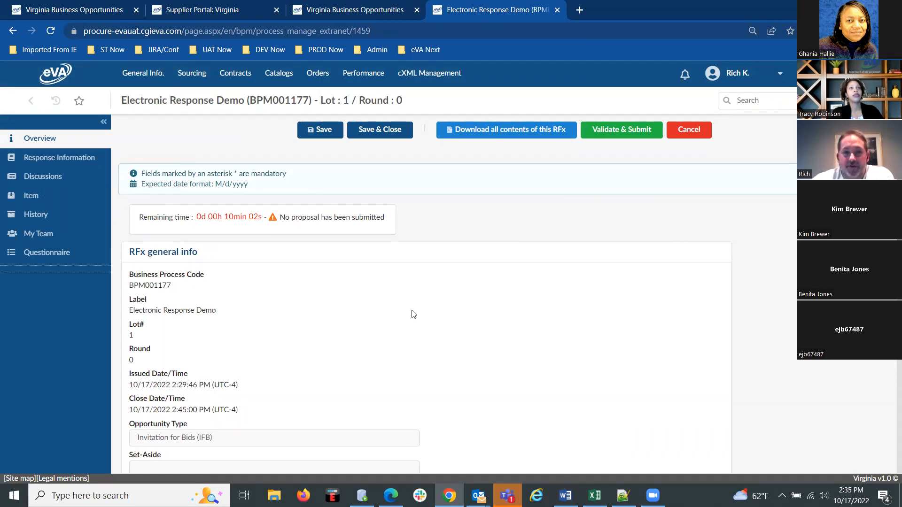
scroll(413, 314, "down", 4)
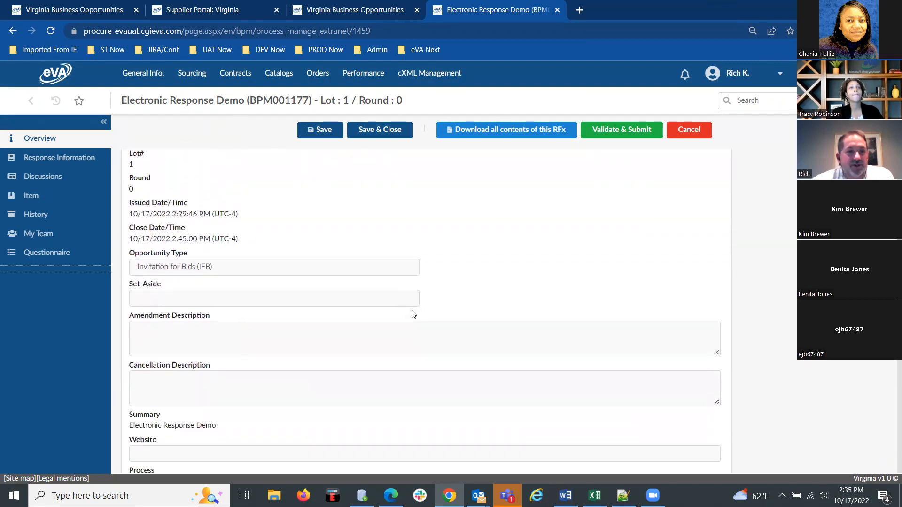
scroll(414, 315, "down", 2)
scroll(317, 349, "down", 5)
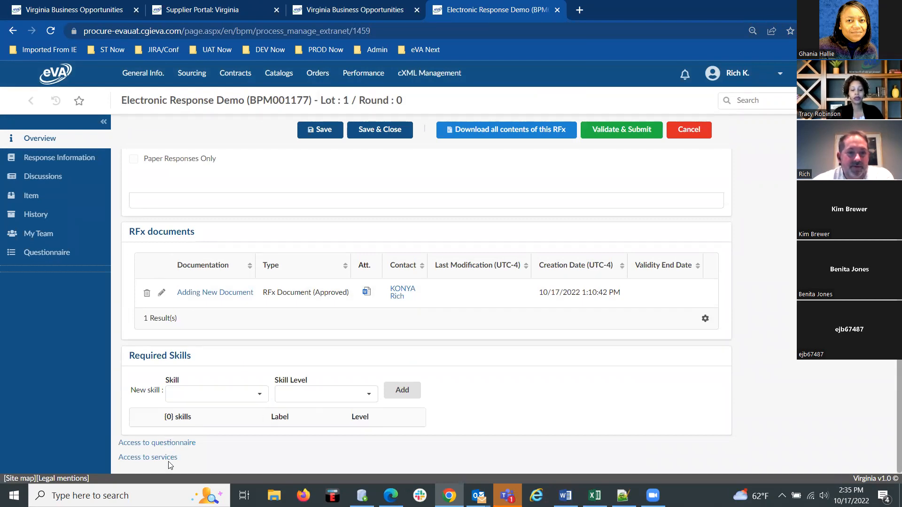
scroll(330, 330, "up", 10)
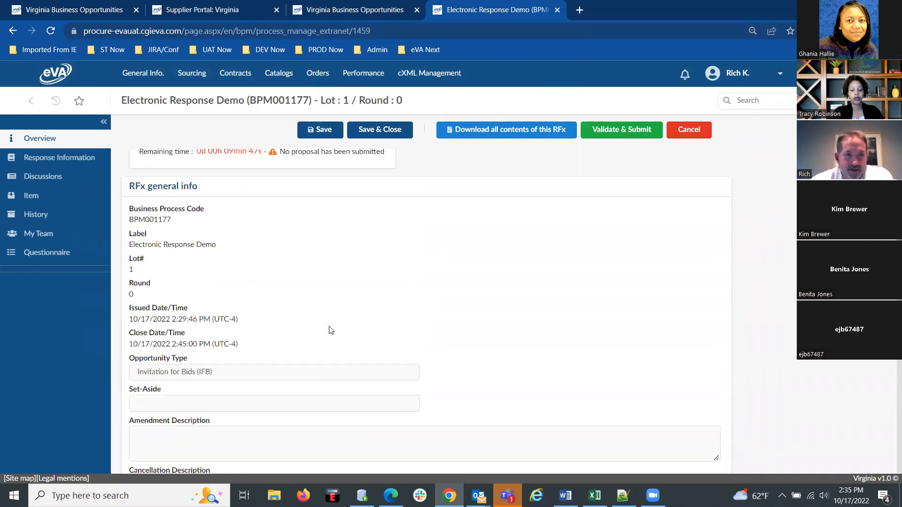
In the proposal's response information, set the label to "My Proposal to this RFx" and leave the validity end blank.
left_click(56, 158)
left_click(195, 290)
triple_click(196, 290)
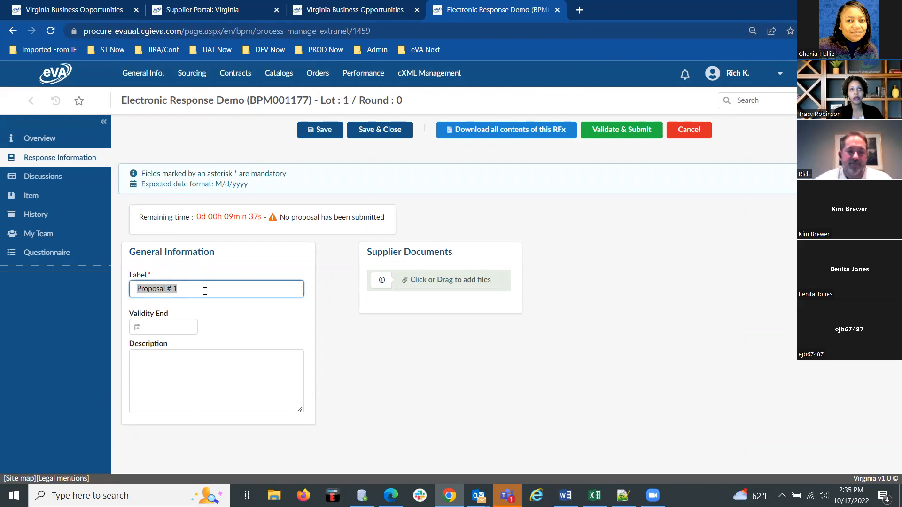
type("My")
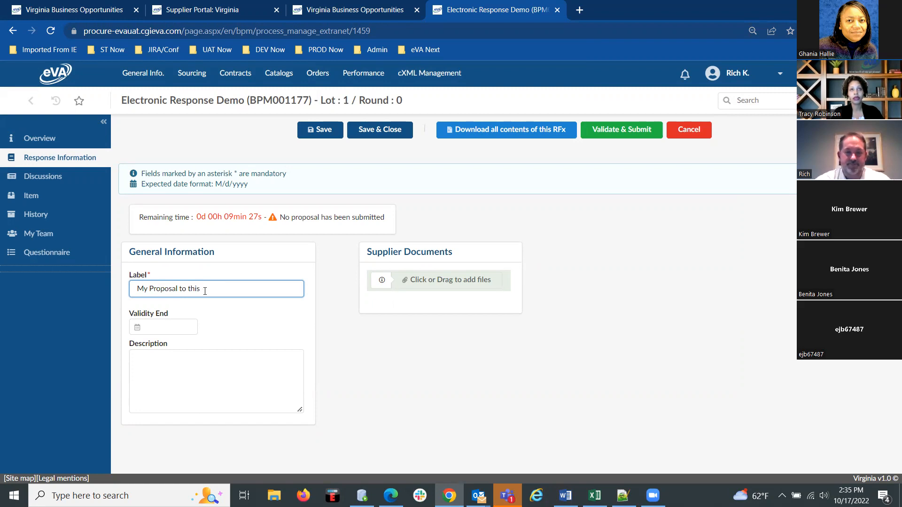
left_click(169, 325)
left_click(512, 406)
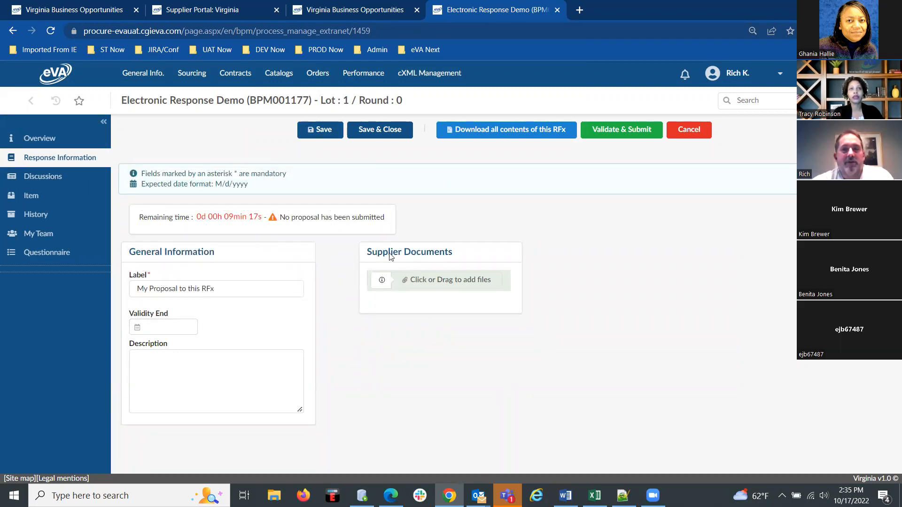
Attach Vendors Stone specs.docx from the Attach folder on the Desktop as a supplier document.
left_click(433, 280)
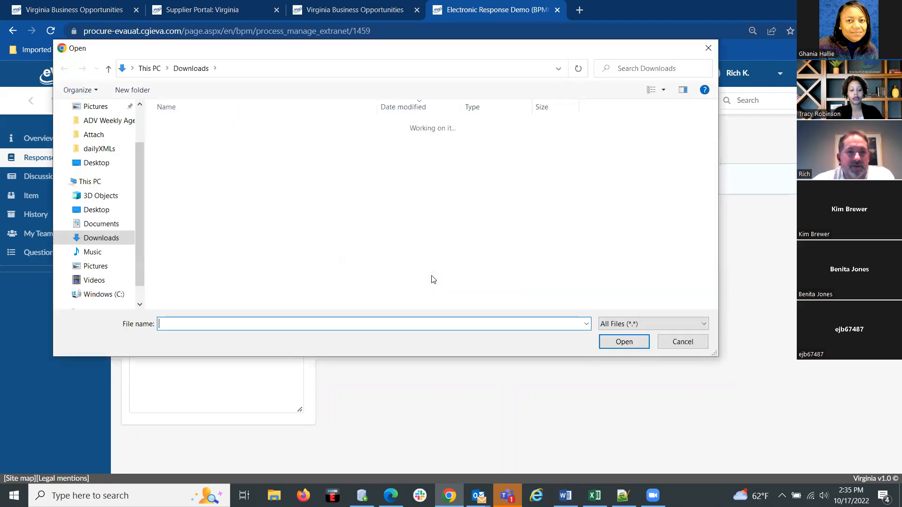
left_click(237, 66)
type("attach")
key("Return")
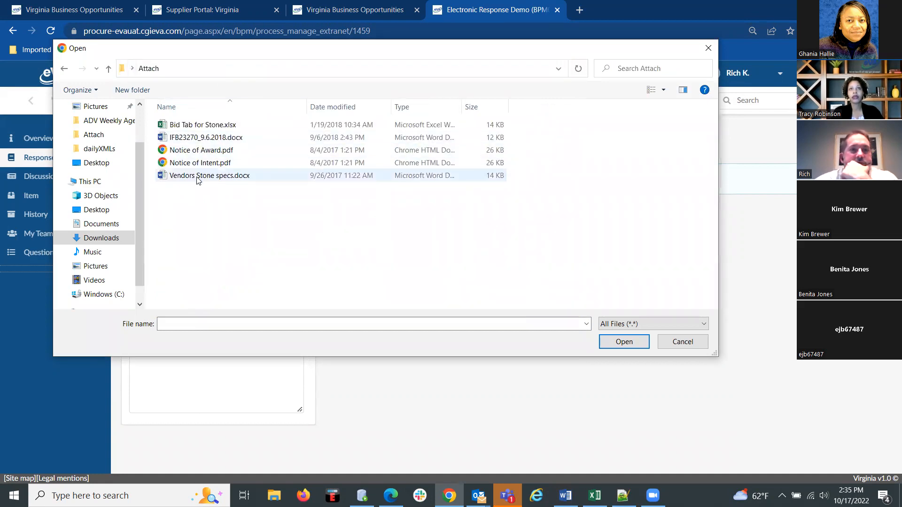
left_click(197, 178)
left_click(622, 342)
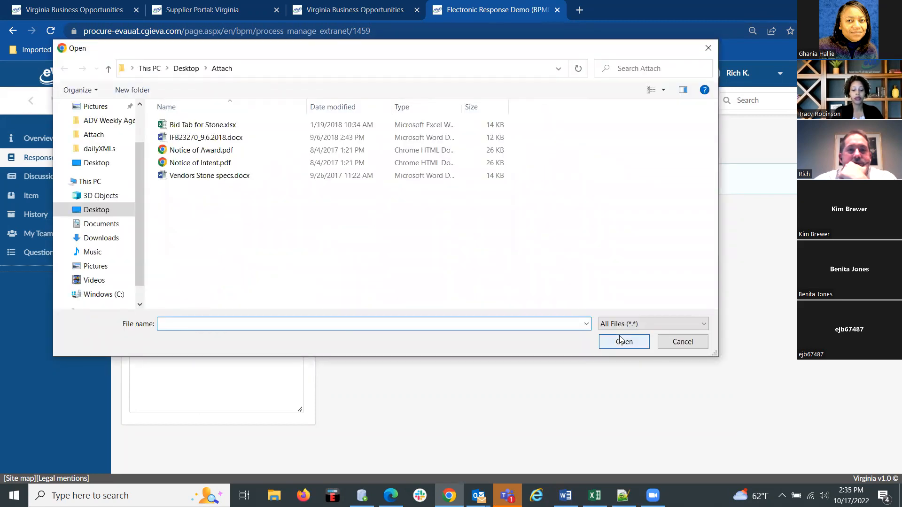
left_click(198, 180)
left_click(625, 345)
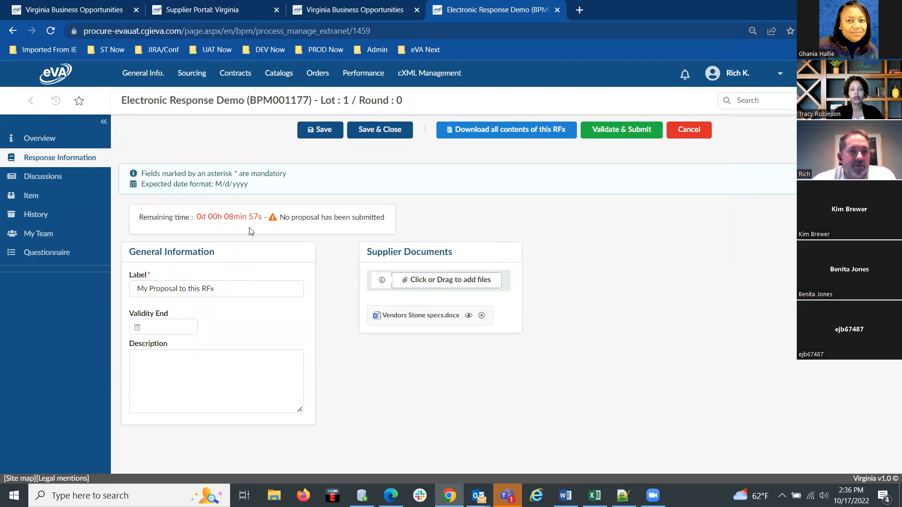
View the proposal's discussions, then quote the lot 1 item at unit price 33.33 with delivery date 10/25/2022 and save.
left_click(37, 183)
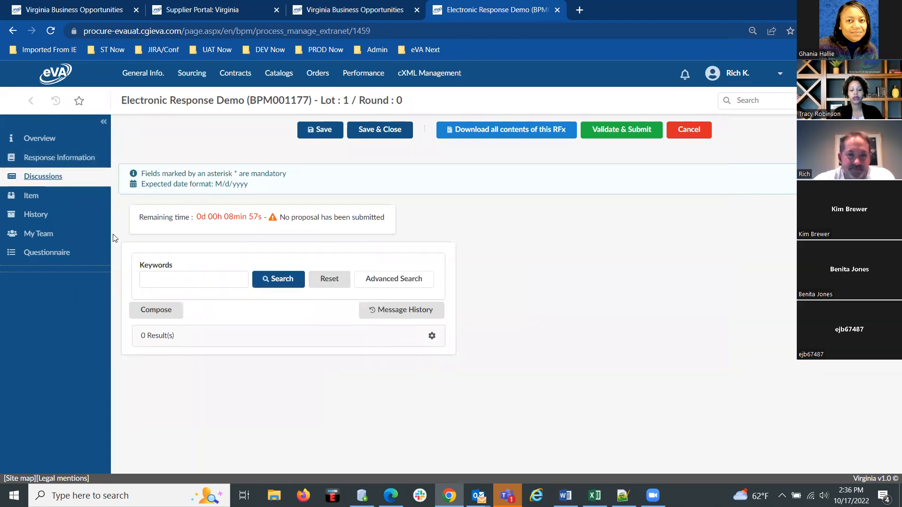
left_click(32, 200)
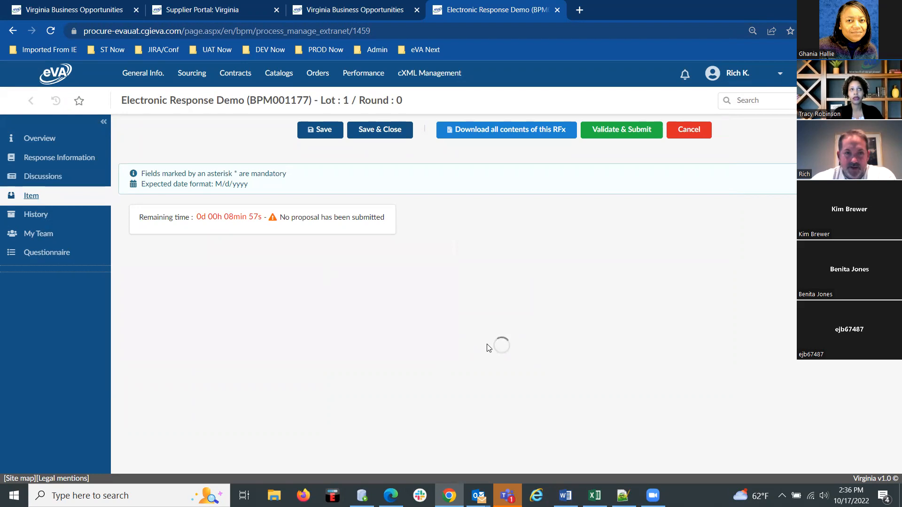
scroll(489, 350, "down", 3)
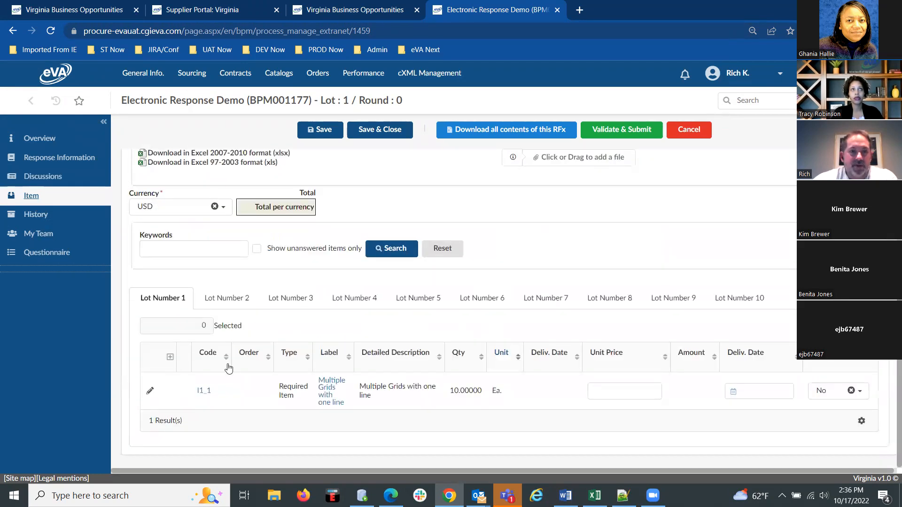
left_click(615, 393)
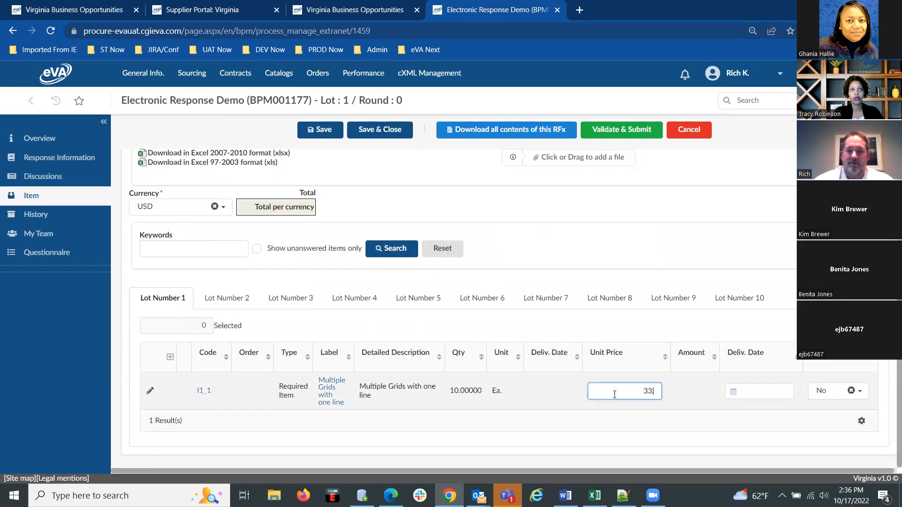
left_click(752, 392)
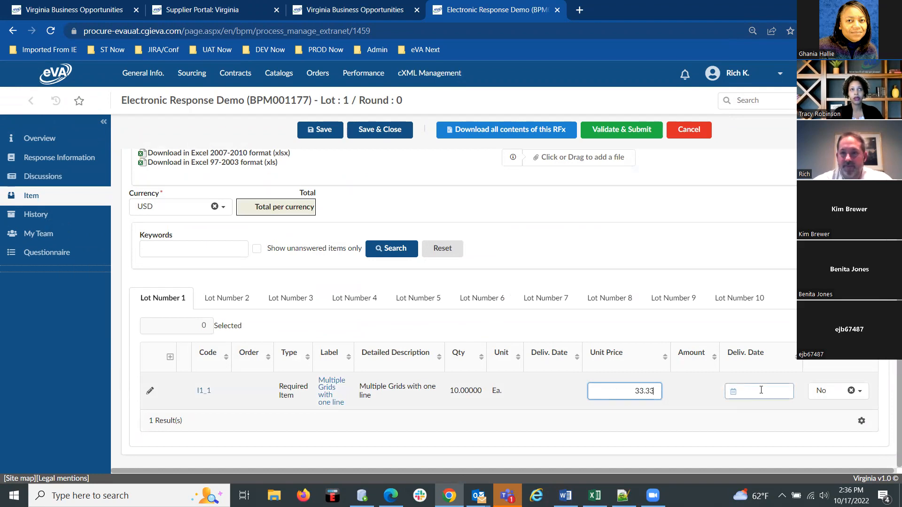
left_click(659, 336)
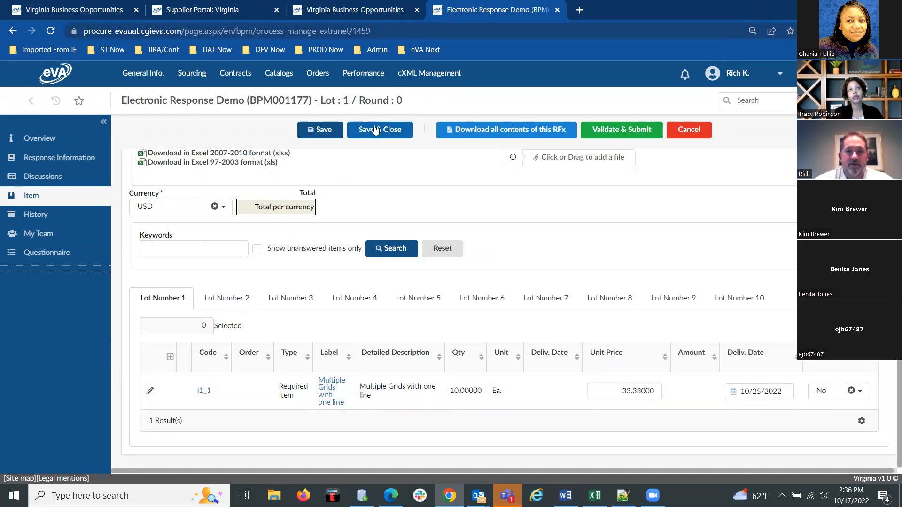
left_click(319, 129)
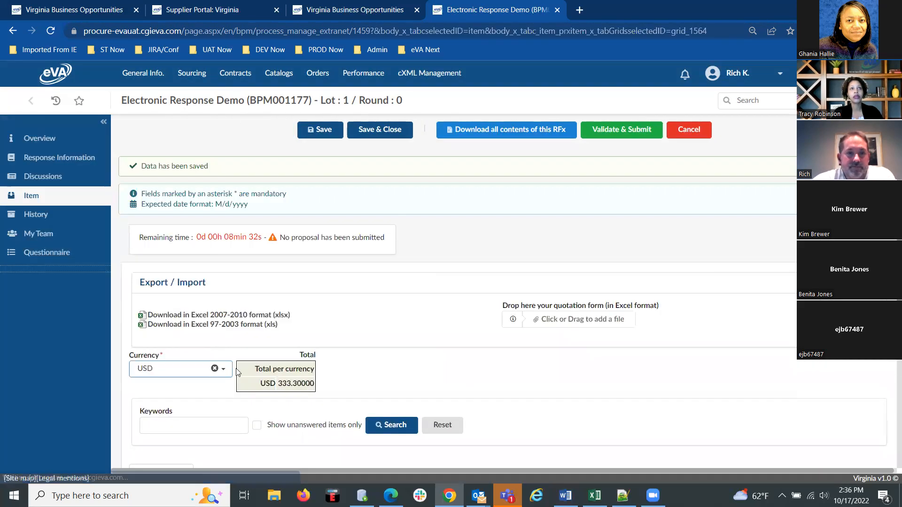
Quote the lot 2 item at a unit price of 15.00 with delivery date 10/28/2022.
scroll(225, 329, "down", 3)
left_click(228, 321)
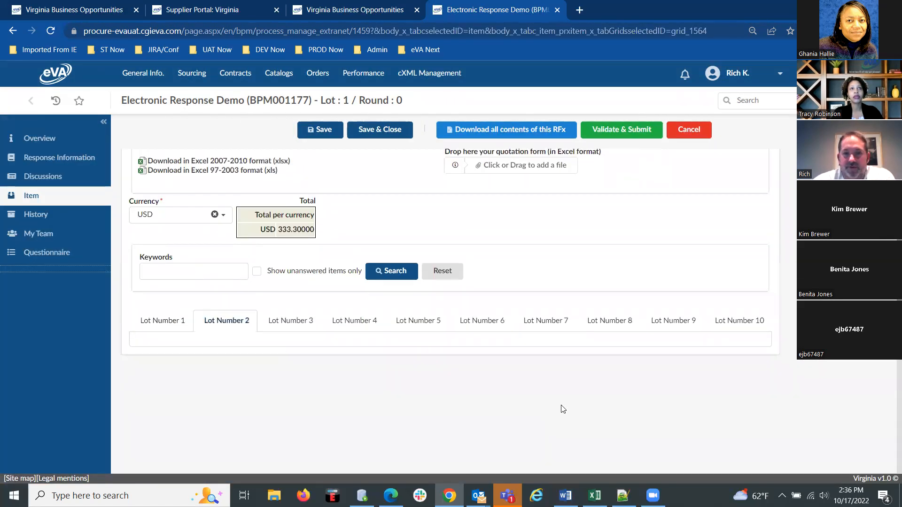
left_click(624, 414)
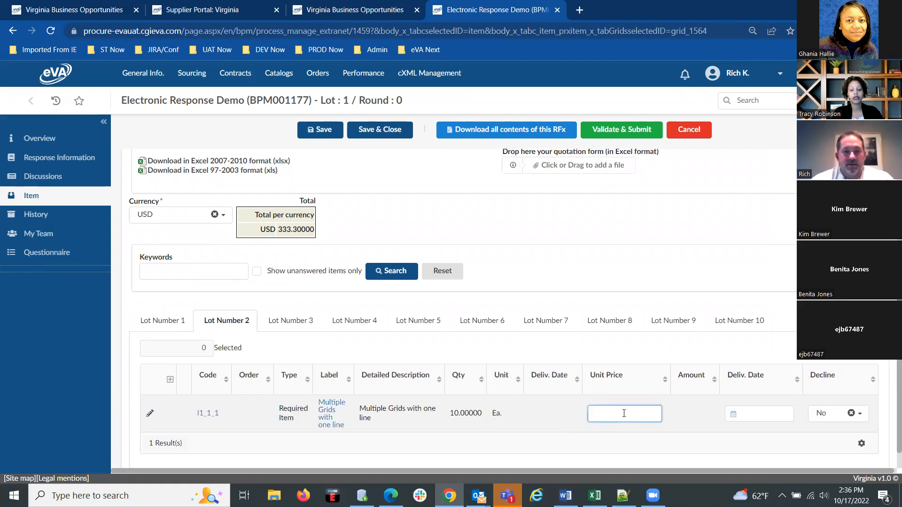
type("15.00")
left_click(733, 414)
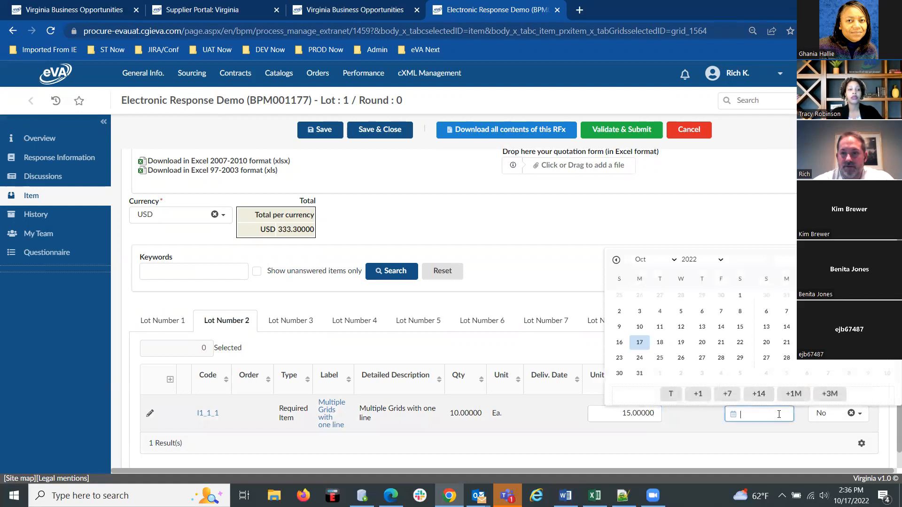
left_click(721, 358)
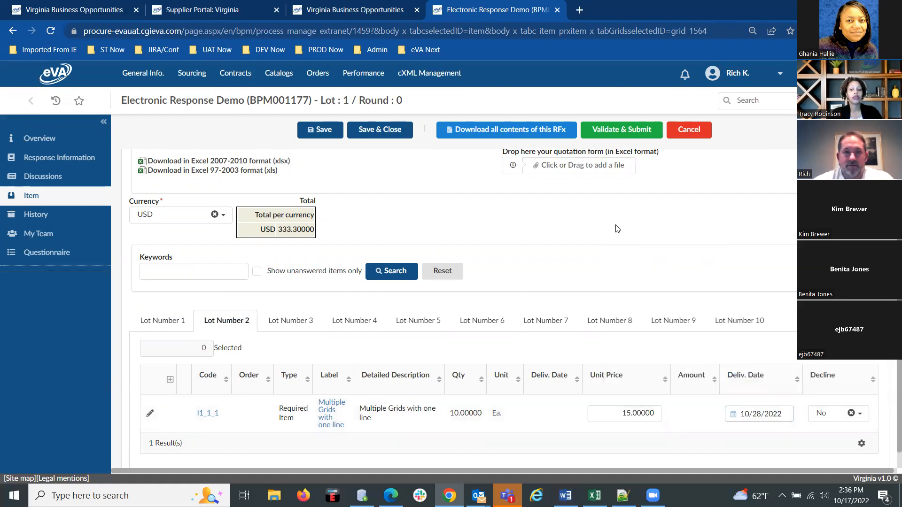
Quote the lot 3 item at a unit price of 14.00 with delivery date 10/29/2022, and recheck the lot 2 and lot 3 entries.
left_click(281, 324)
scroll(517, 385, "down", 1)
left_click(621, 396)
type("14.00")
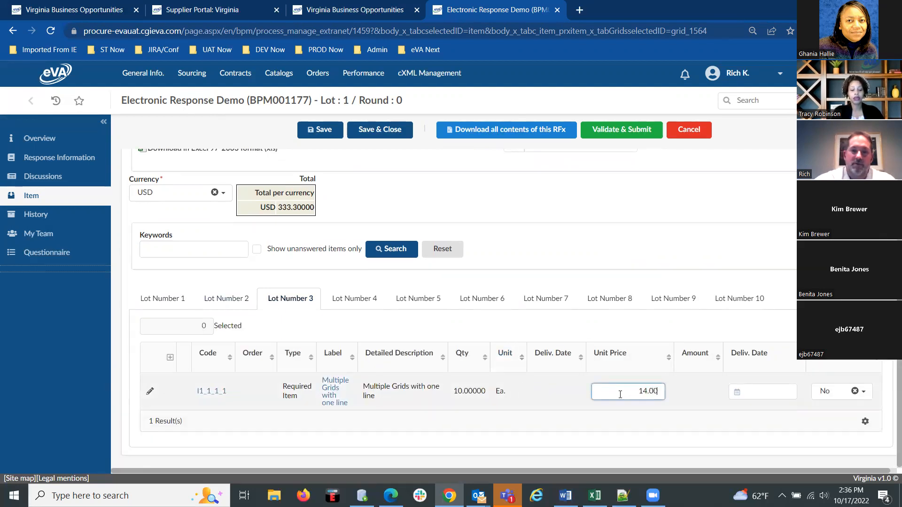
left_click(752, 392)
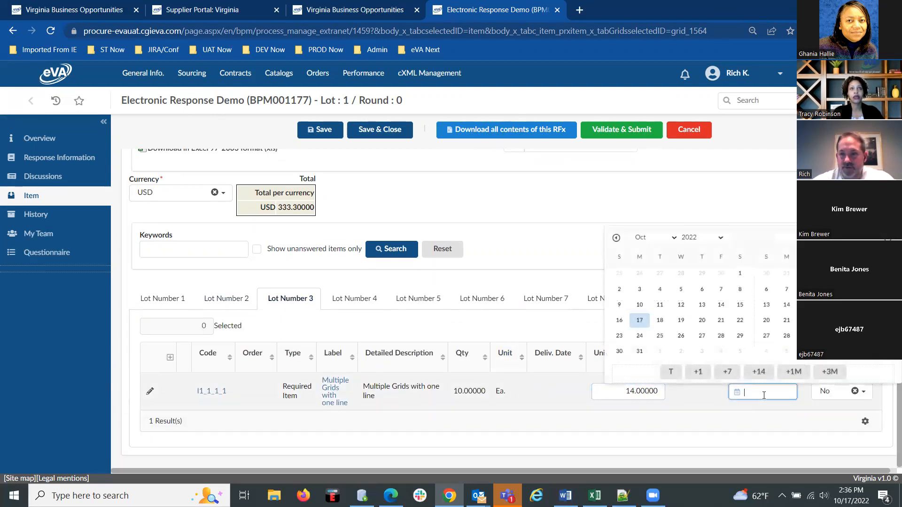
left_click(740, 336)
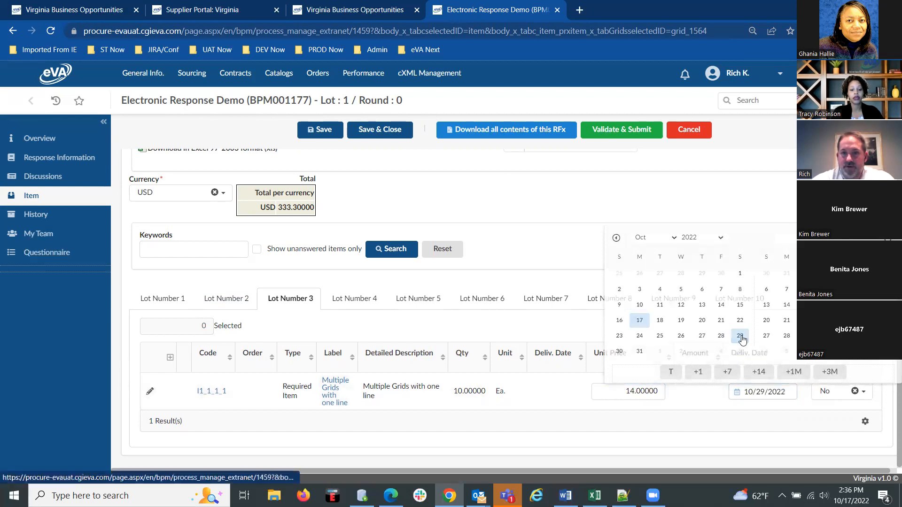
left_click(230, 301)
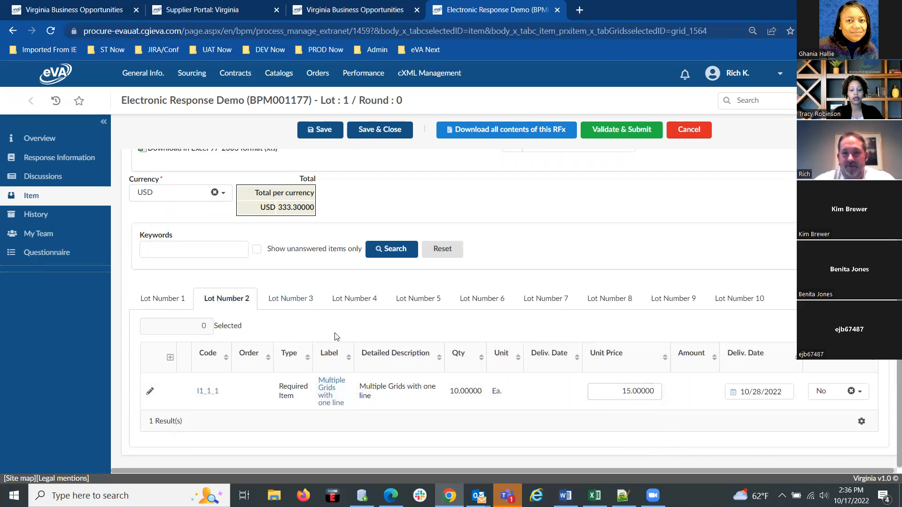
left_click(299, 300)
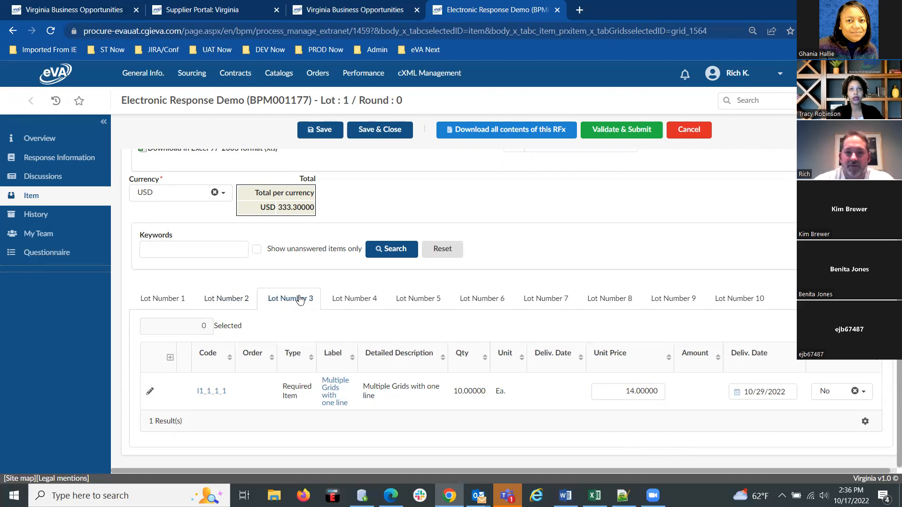
Quote the lot 4 item at a unit price of 111.00 with delivery date 10/28/2022.
left_click(369, 303)
left_click(621, 394)
type("111.0")
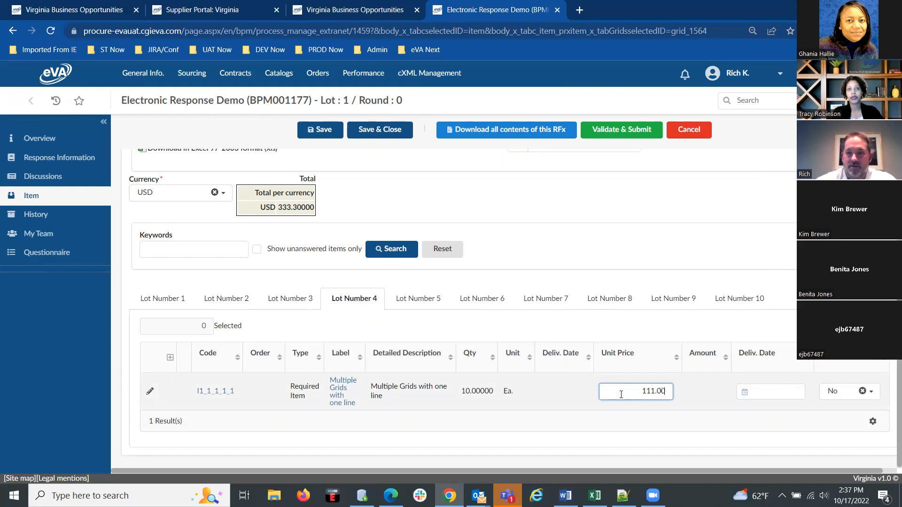
type("0")
left_click(771, 393)
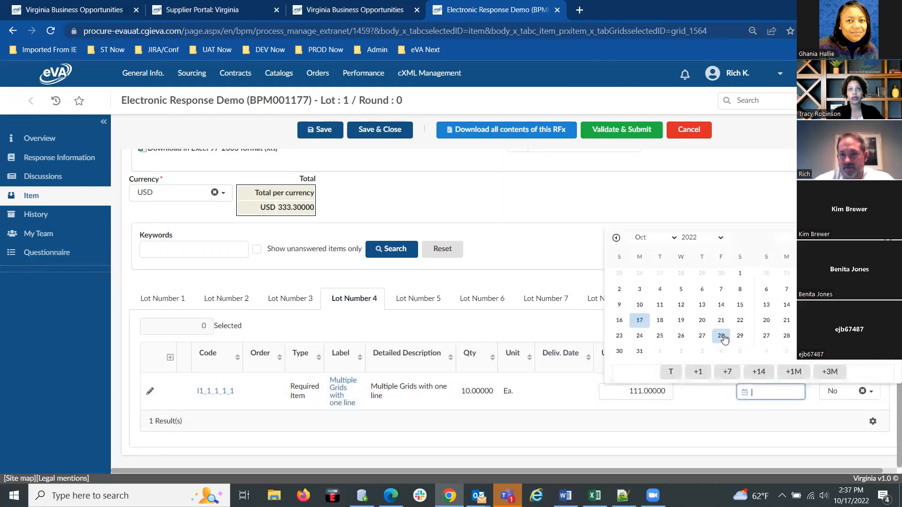
left_click(726, 339)
Quote the lot 5 item at a unit price of 44.99 with delivery date 10/27/2022.
left_click(414, 301)
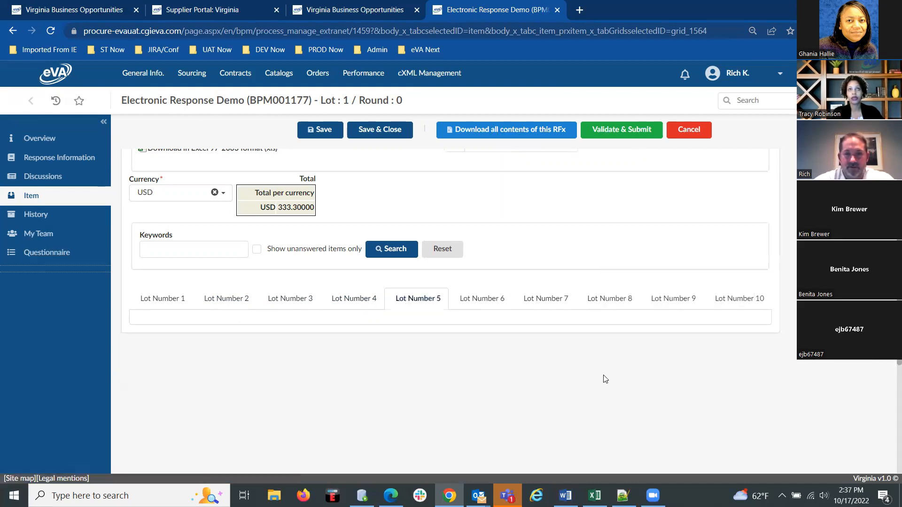
left_click(622, 385)
type("44.99")
left_click(782, 393)
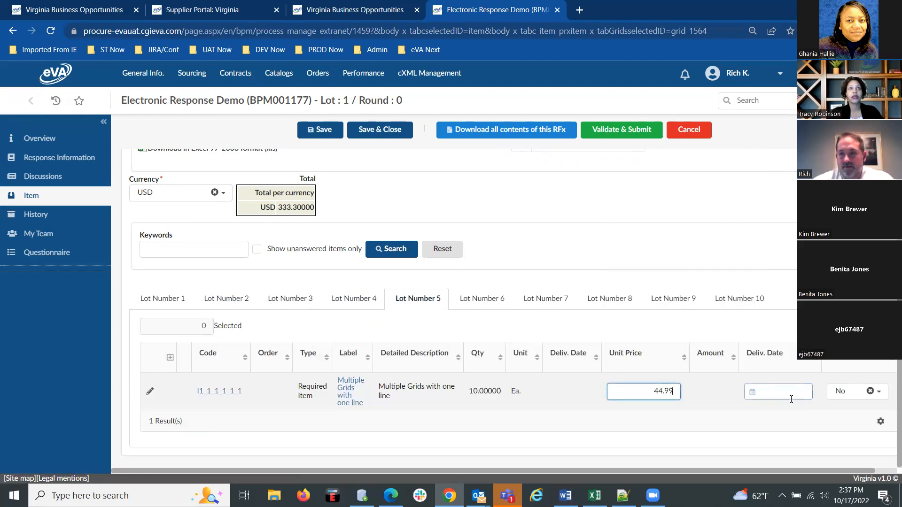
left_click(702, 335)
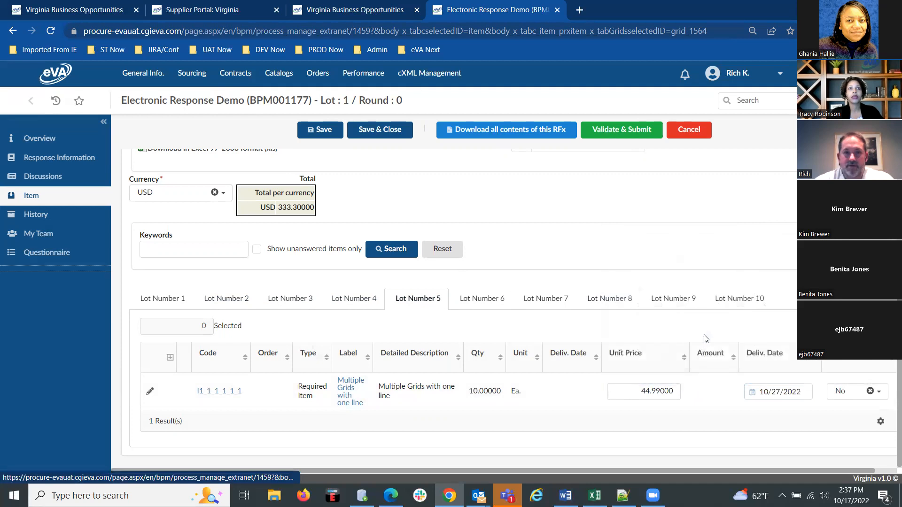
Quote the lot 6 item at a unit price of 1,199.00 with delivery date 10/28/2022.
left_click(484, 300)
left_click(647, 391)
type("1")
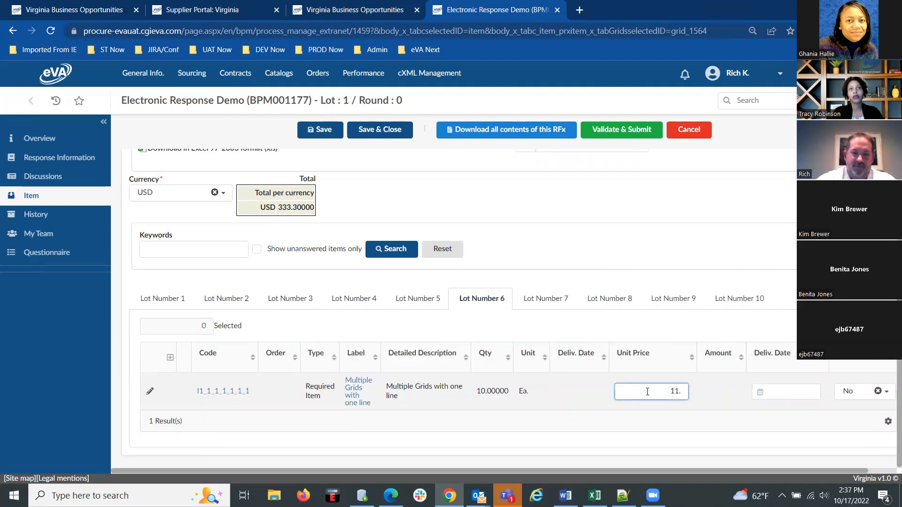
type("199.00")
left_click(808, 393)
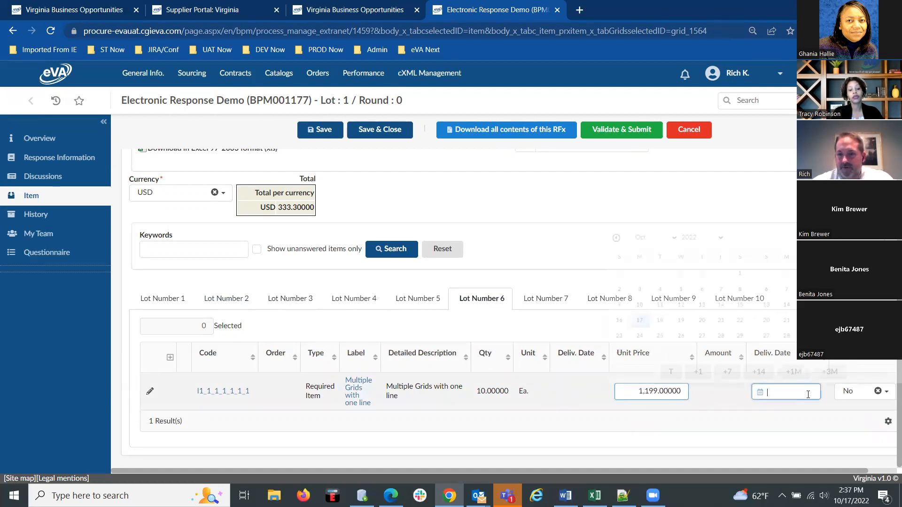
left_click(718, 336)
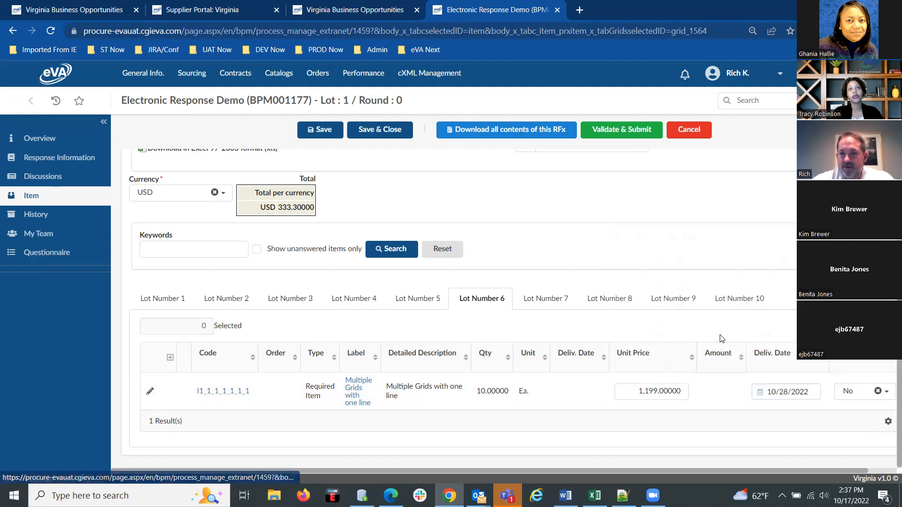
Quote the lot 7 item at a unit price of 111 with delivery date 10/28/2022.
left_click(546, 302)
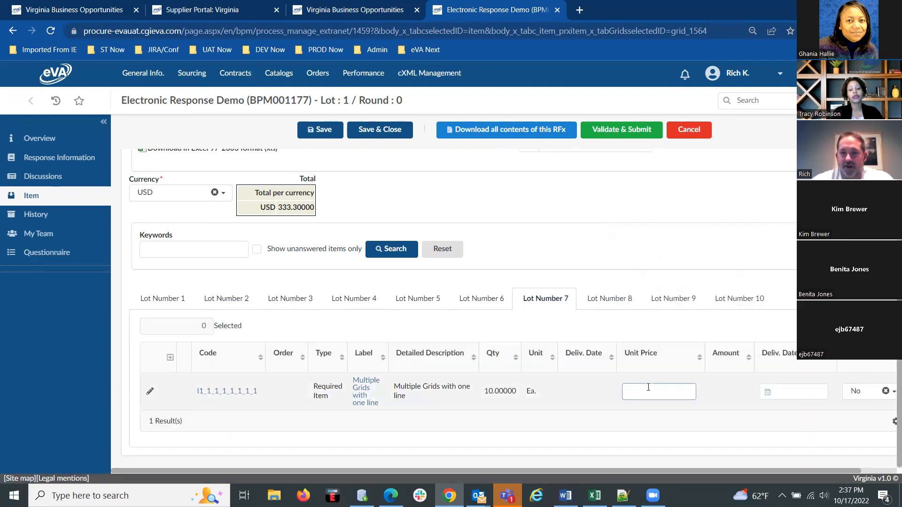
left_click(652, 397)
type("111")
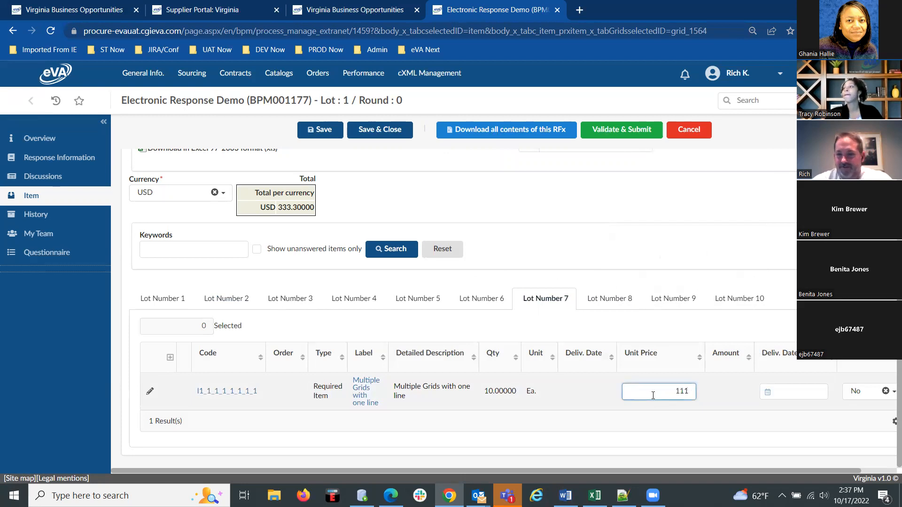
left_click(776, 393)
left_click(722, 337)
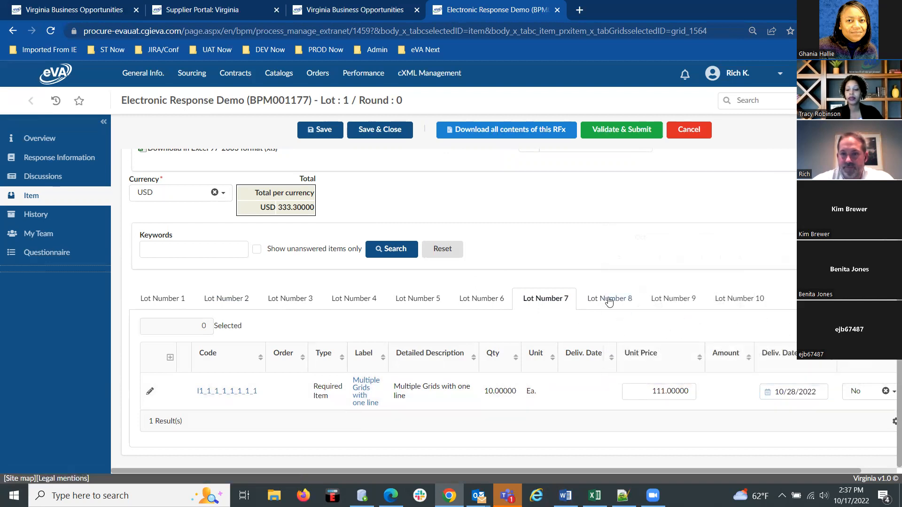
Quote the lot 8 item at a unit price of 11.00 with delivery date 10/31/2022.
left_click(609, 301)
left_click(659, 392)
type("11.00")
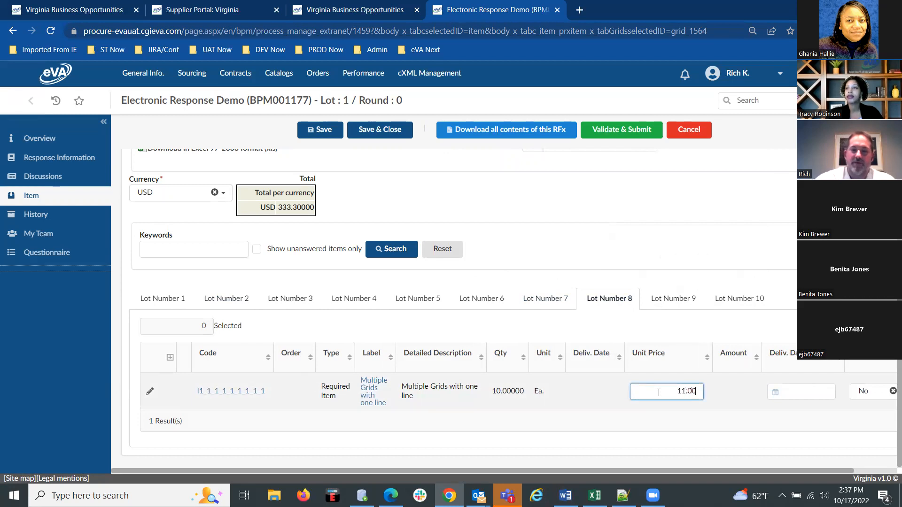
left_click(781, 392)
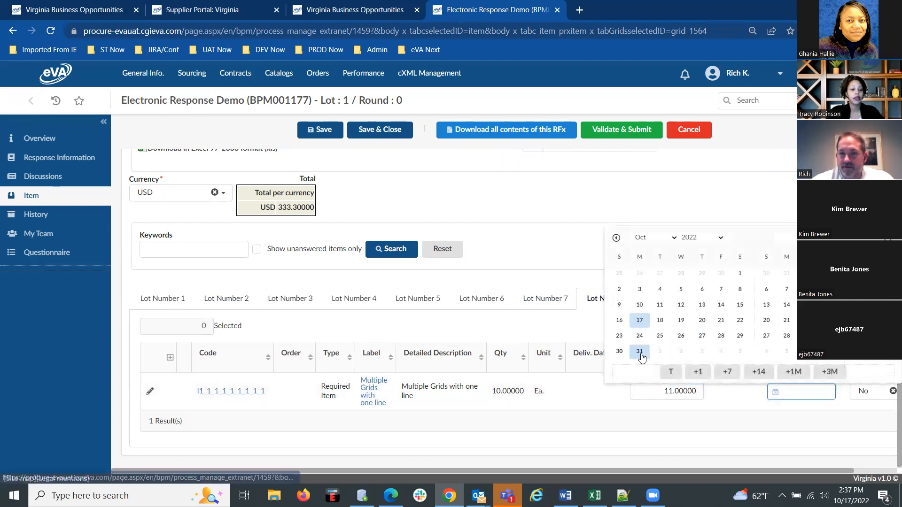
left_click(639, 353)
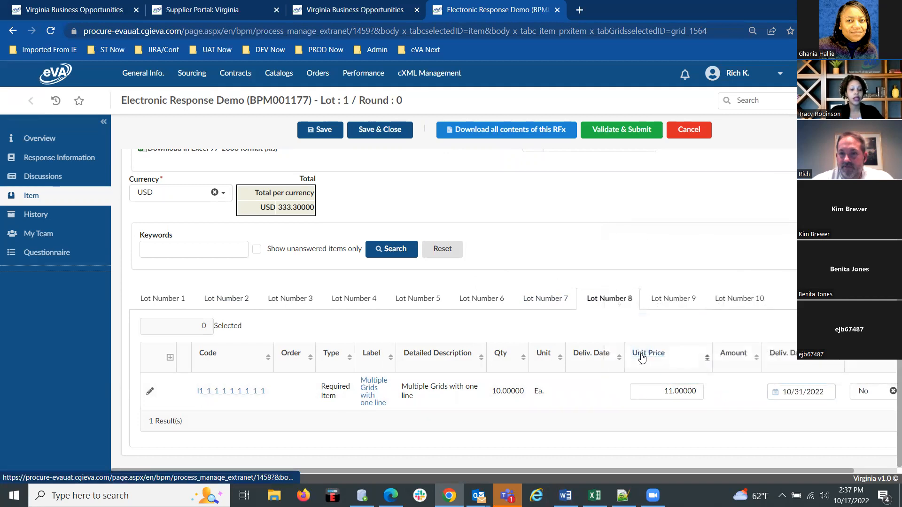
Quote the lot 9 item at a unit price of 333.00 with delivery date 10/31/2022.
left_click(669, 304)
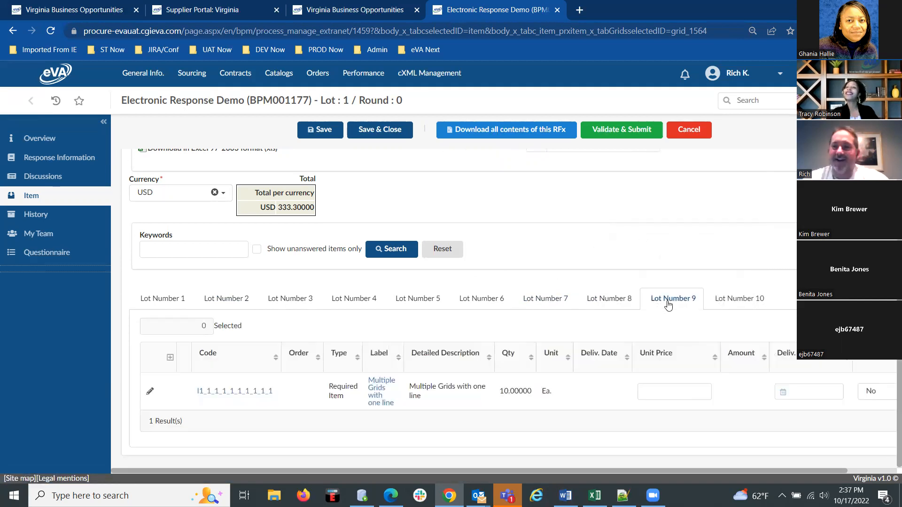
left_click(674, 394)
type("333.00")
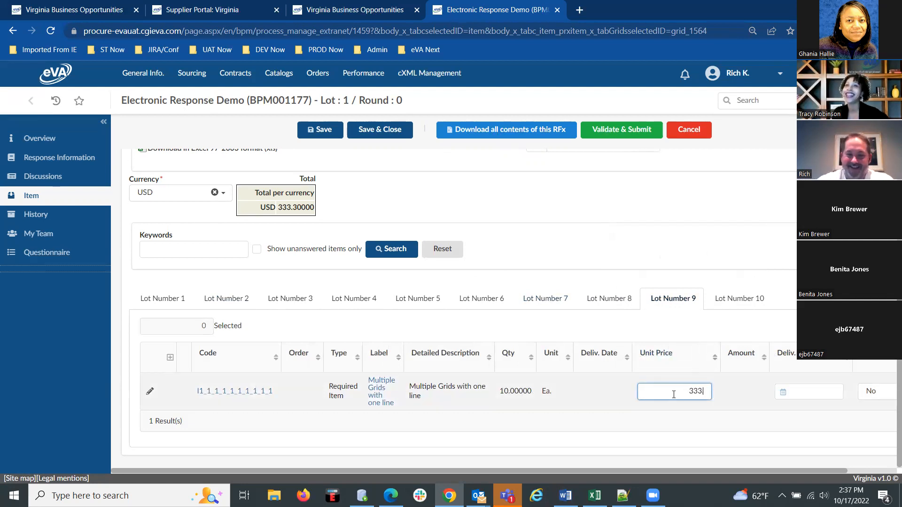
left_click(835, 392)
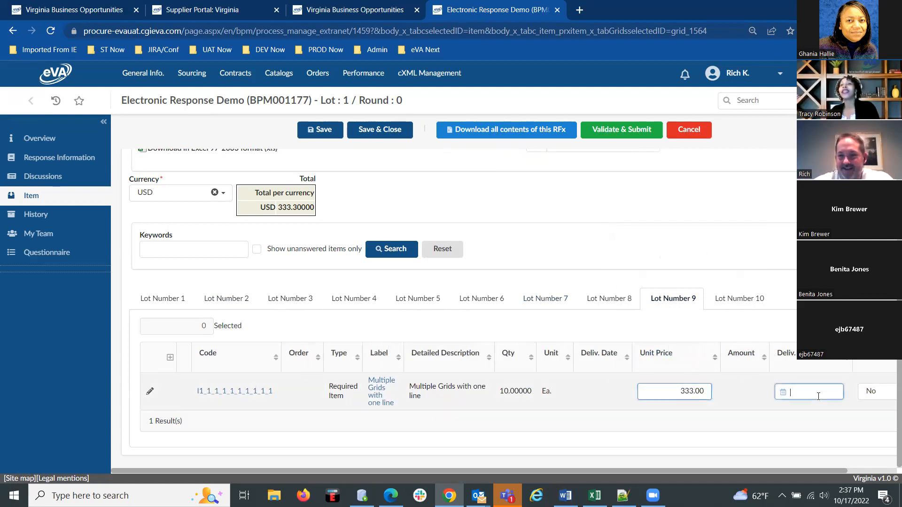
left_click(640, 352)
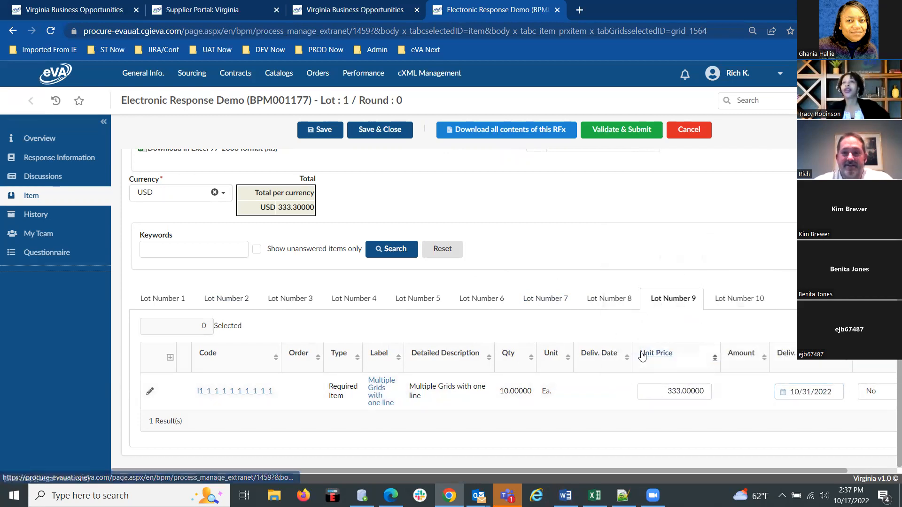
Quote the lot 10 item at a unit price of 55.55 with delivery date 10/27/2022 and save the response.
left_click(747, 301)
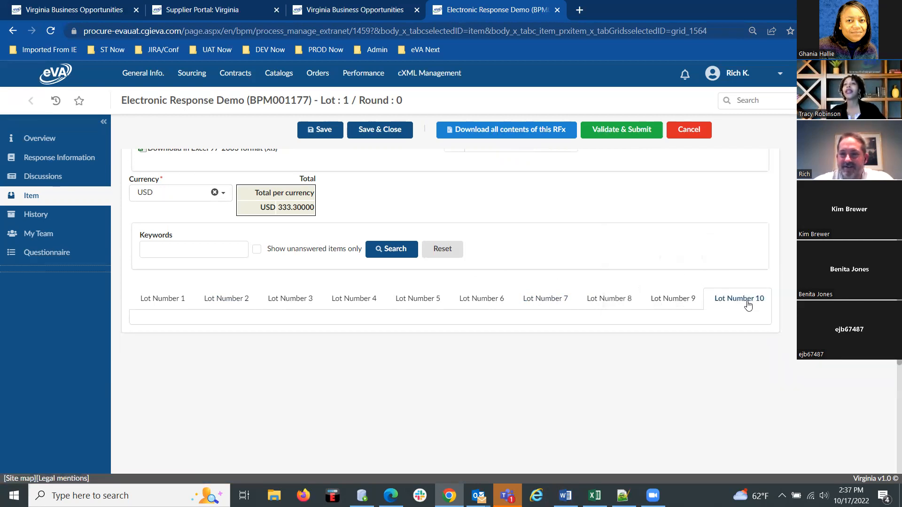
left_click(673, 392)
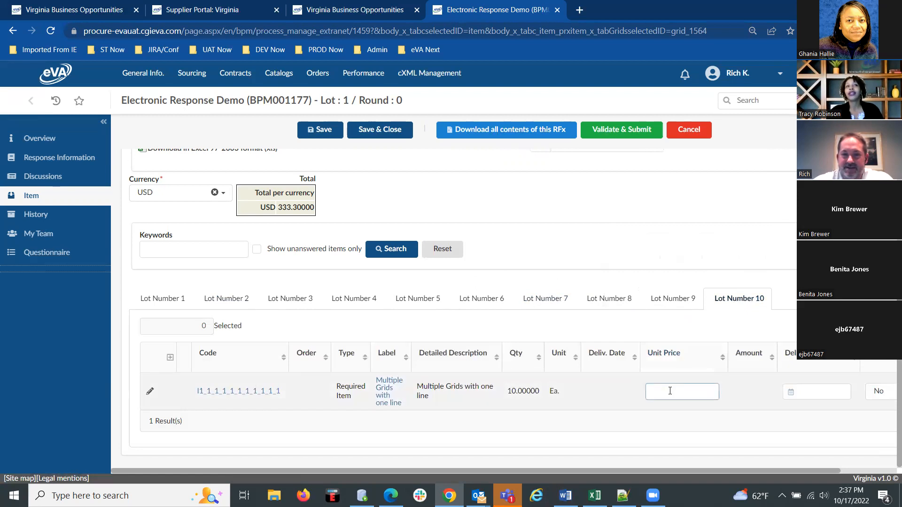
type("55.55")
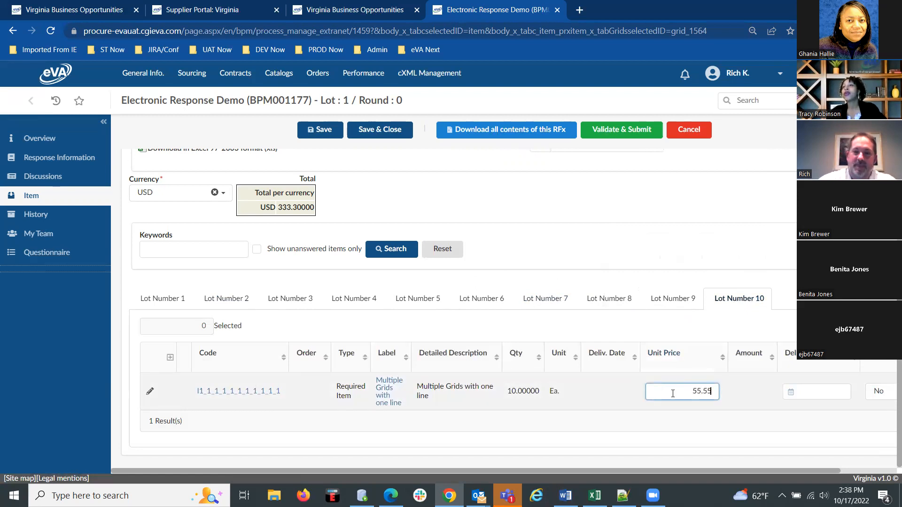
left_click(801, 393)
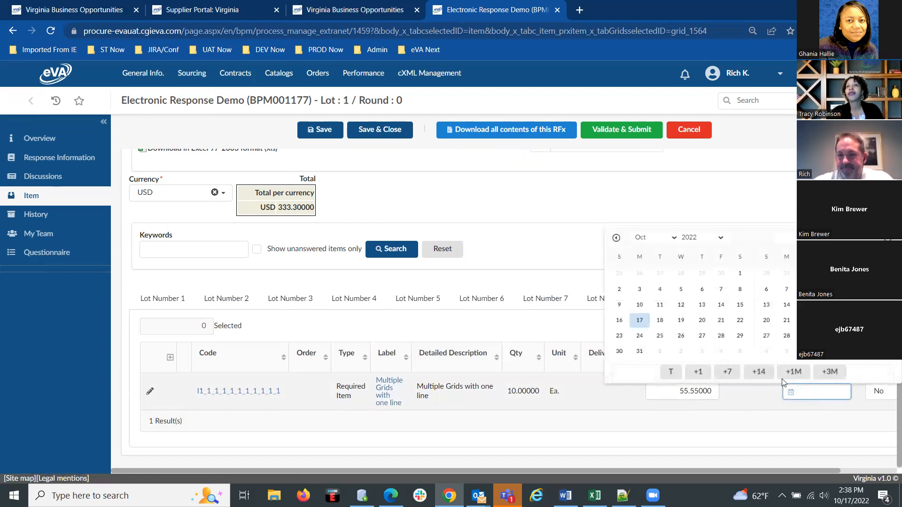
left_click(702, 335)
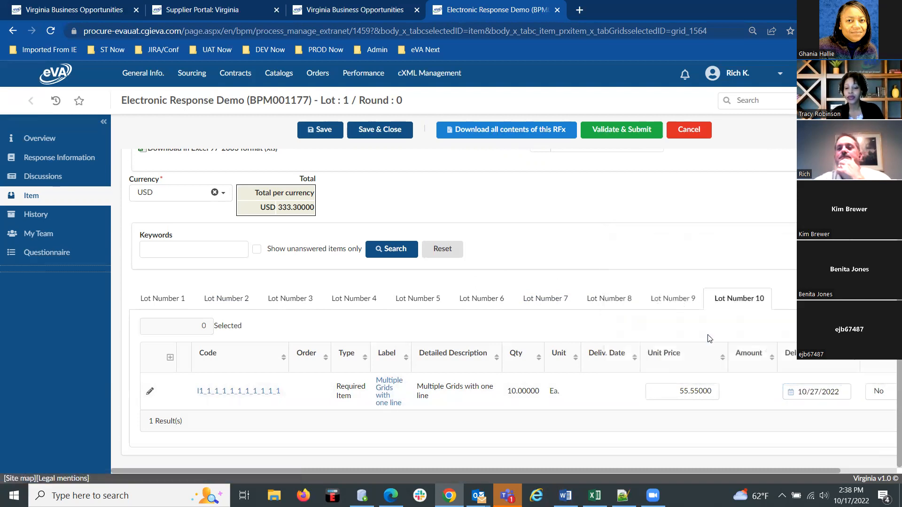
scroll(573, 247, "up", 3)
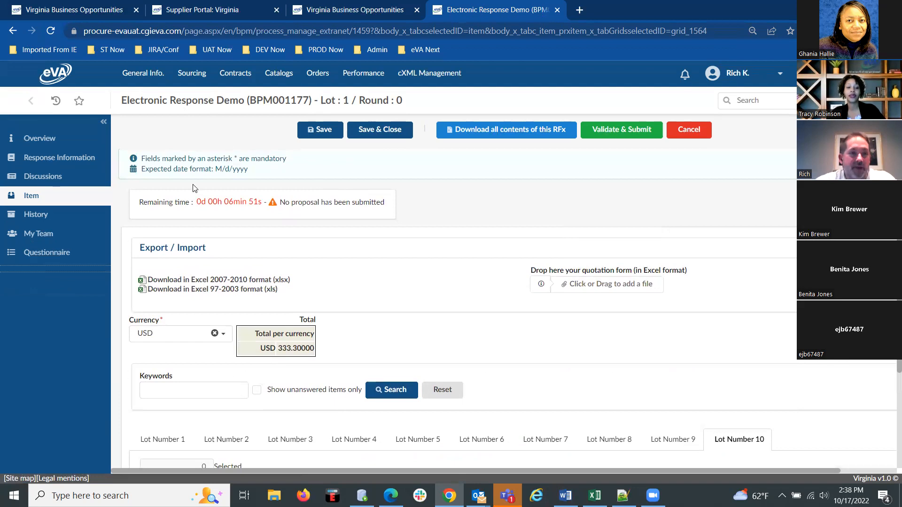
left_click(320, 136)
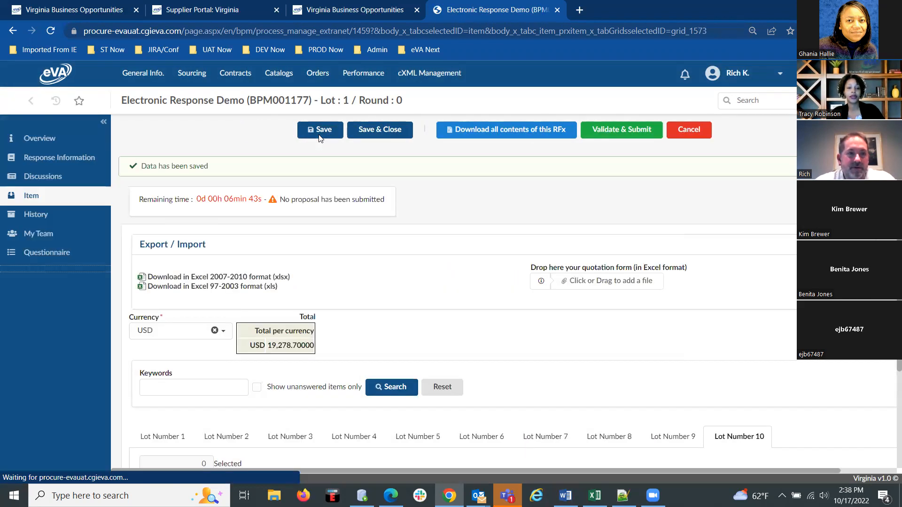
Review the proposal history and the team contacts who have access to this RFx.
left_click(37, 215)
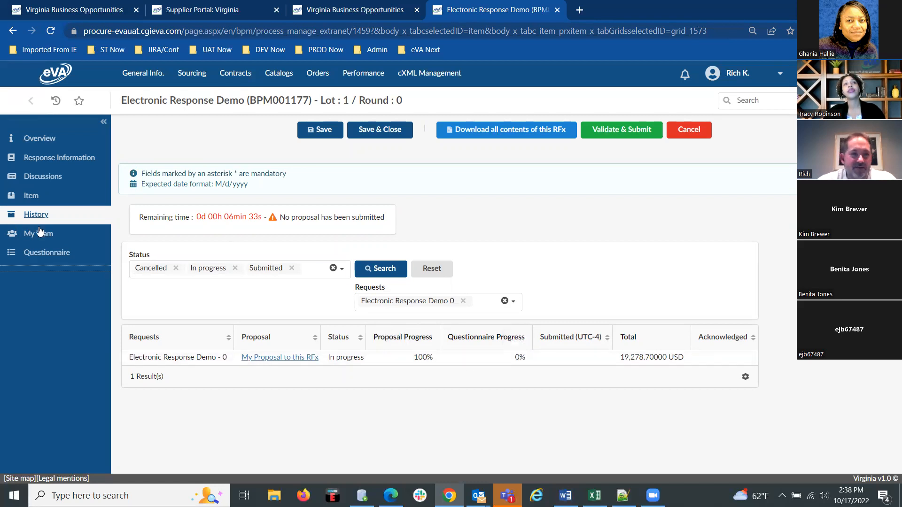
left_click(48, 240)
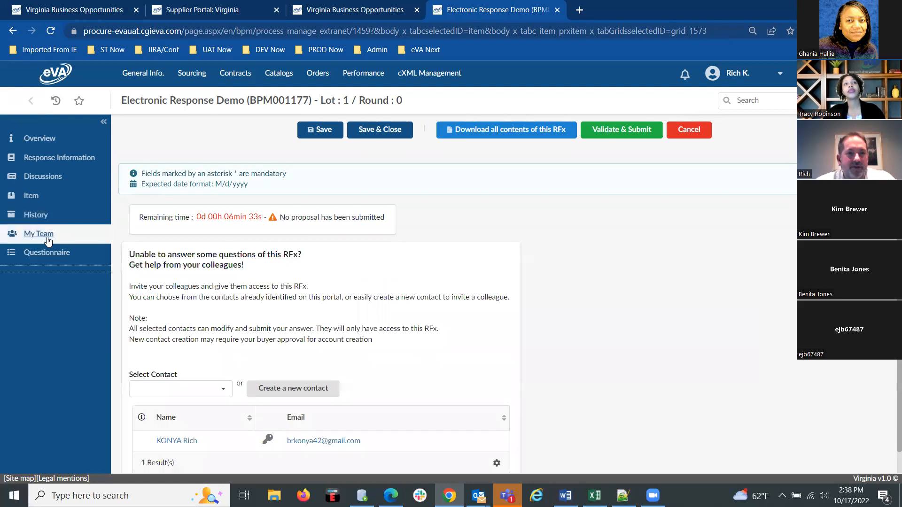
Open the questionnaire's General Section and try to submit the proposal with its mandatory question unanswered.
left_click(51, 253)
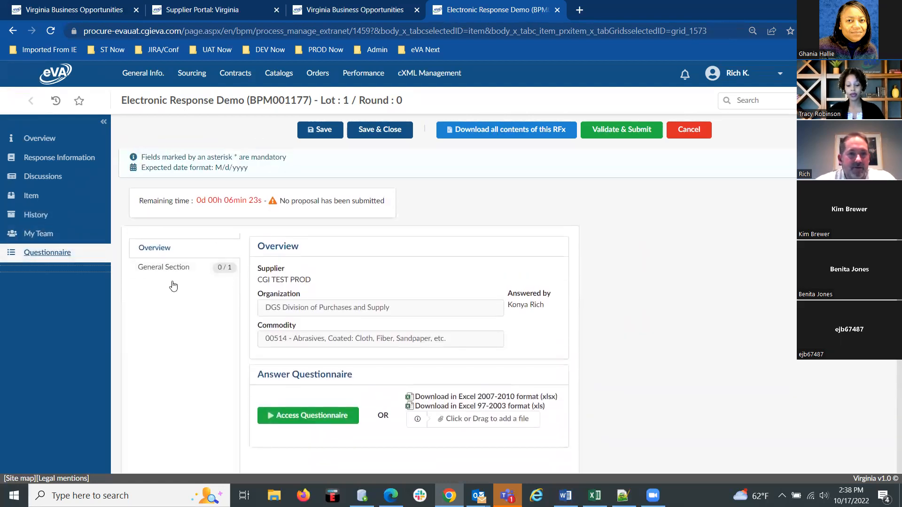
left_click(312, 416)
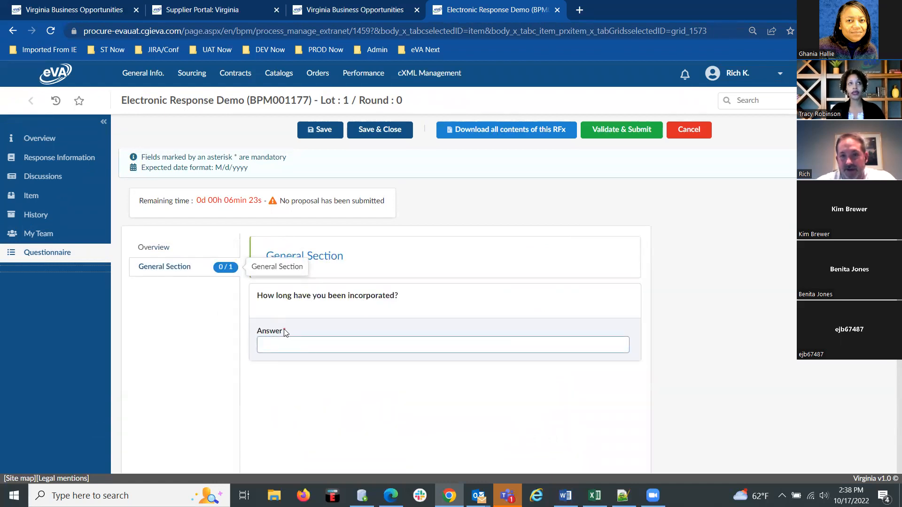
left_click(606, 139)
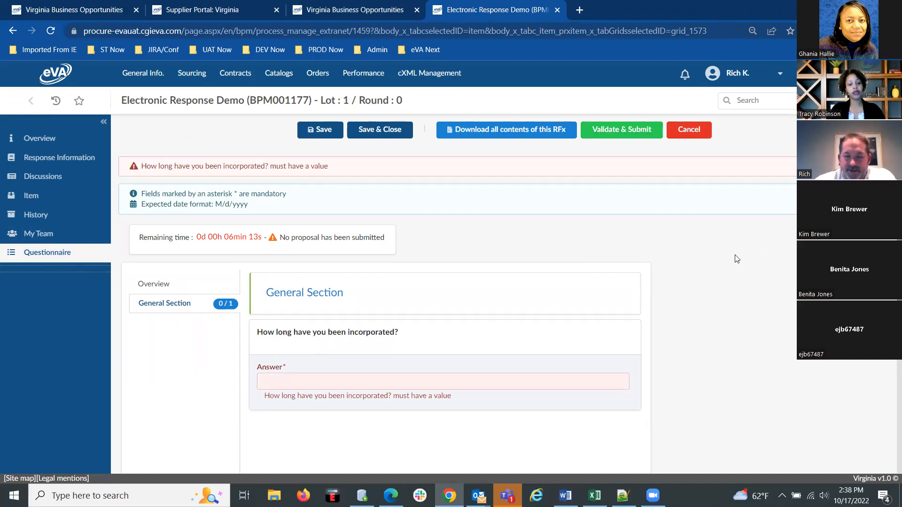
Answer the question "How long have you been incorporated?" with 12.5 and save the questionnaire.
left_click(307, 383)
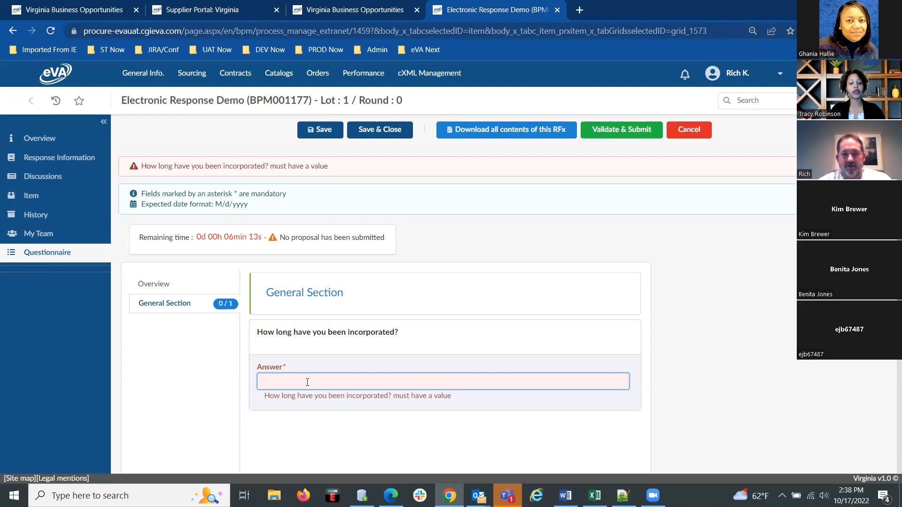
type("12.5")
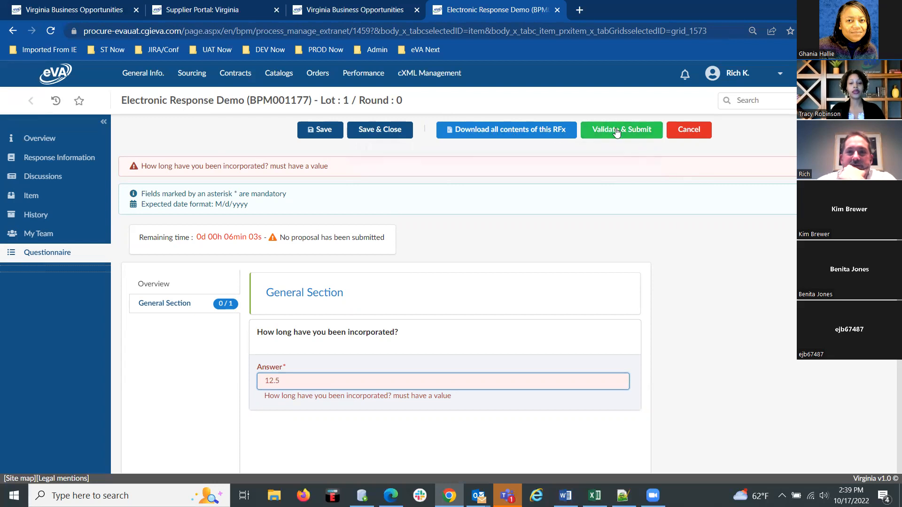
left_click(315, 134)
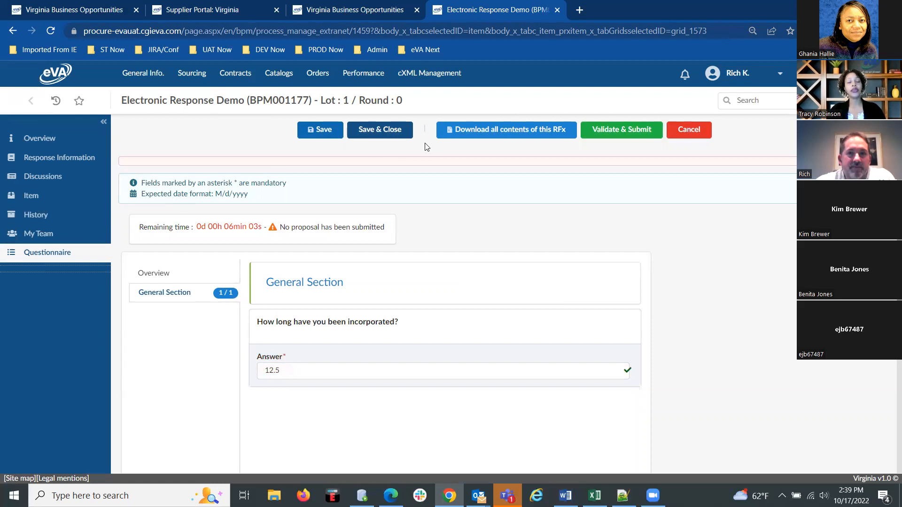
Validate the completed response and confirm the submission of the proposal.
left_click(604, 132)
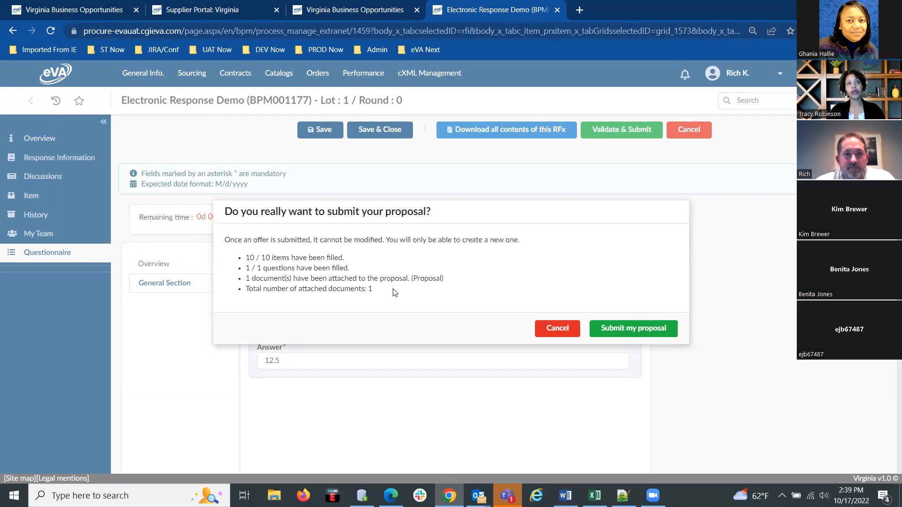
left_click(627, 334)
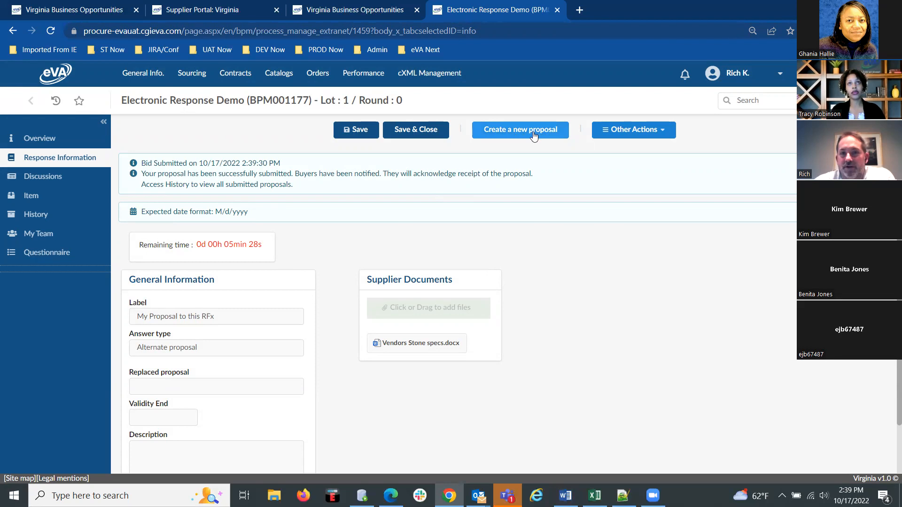
Create a second proposal for the RFx and cancel it without submitting.
left_click(510, 139)
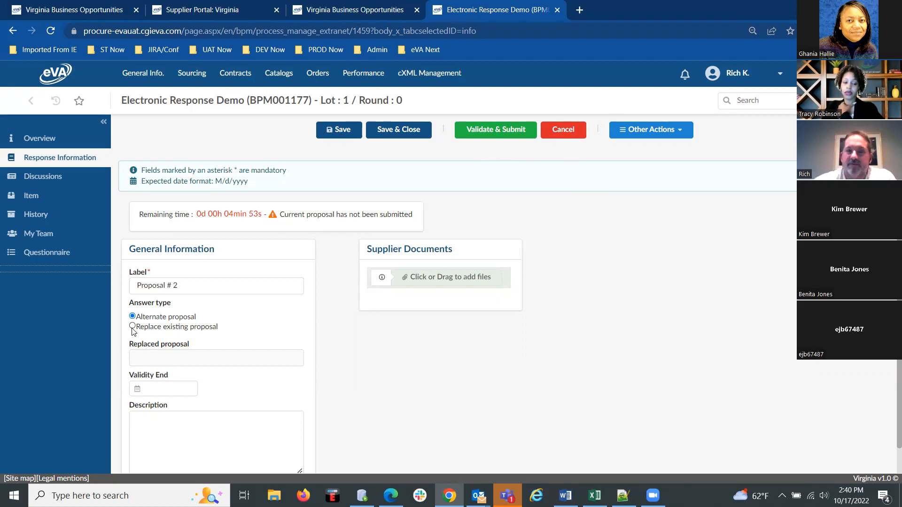
left_click(570, 131)
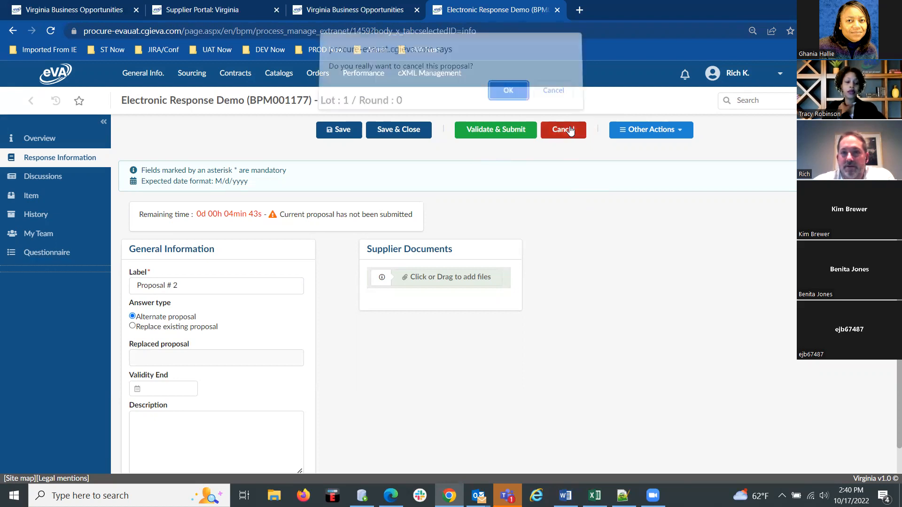
left_click(507, 98)
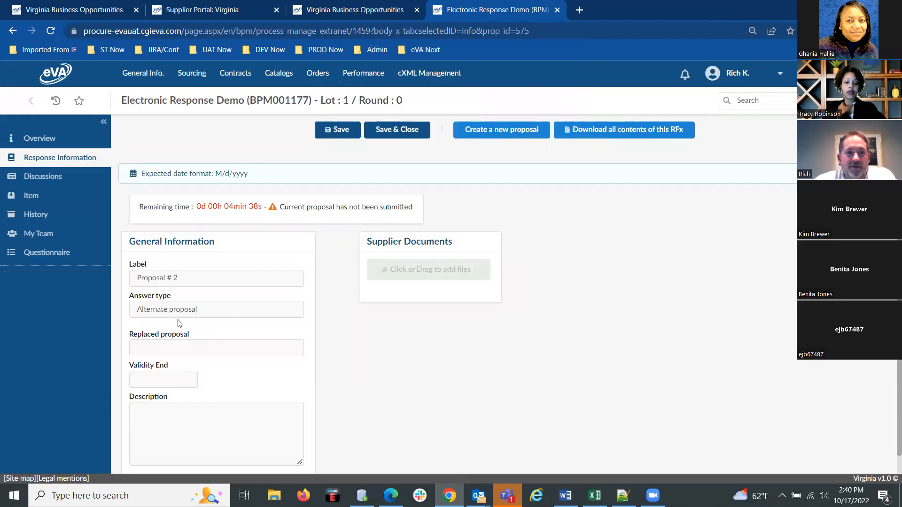
Open the proposal history to check the status of every proposal for this RFx.
left_click(32, 215)
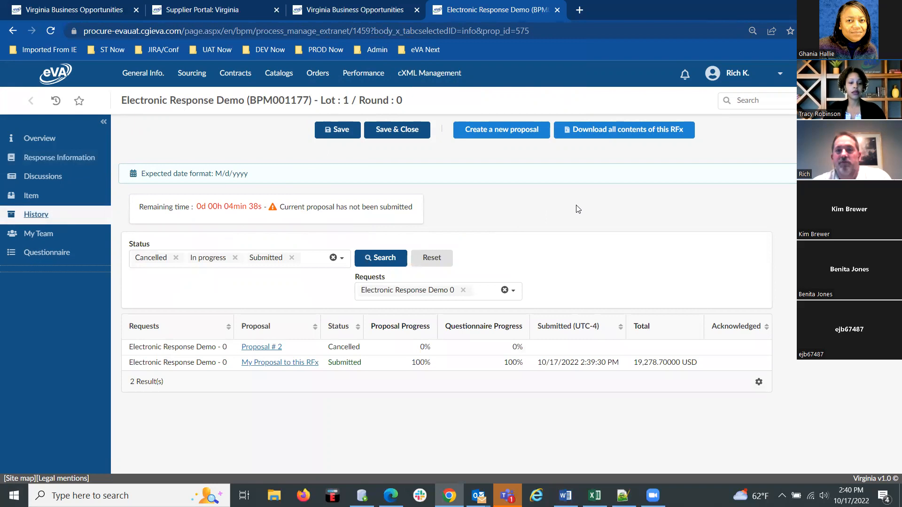
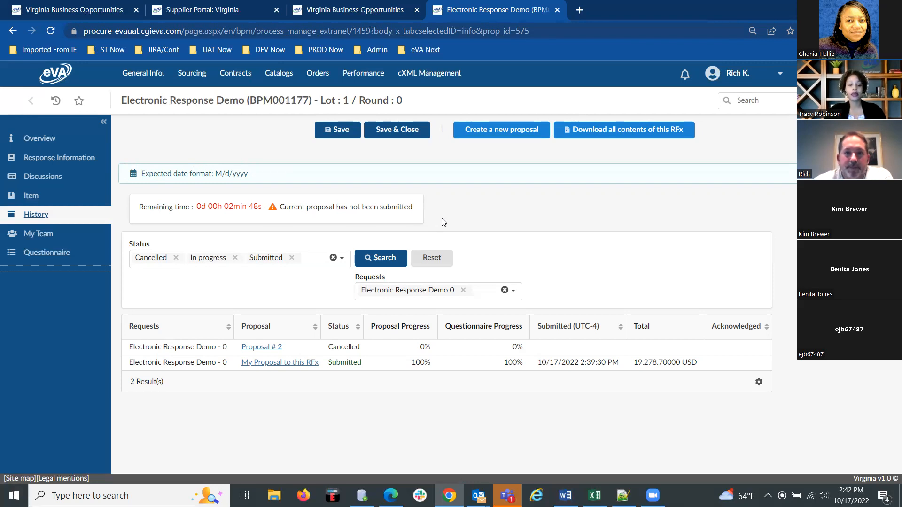
View the supplier's My Team section for inviting colleagues and giving them access to this RFx.
left_click(38, 235)
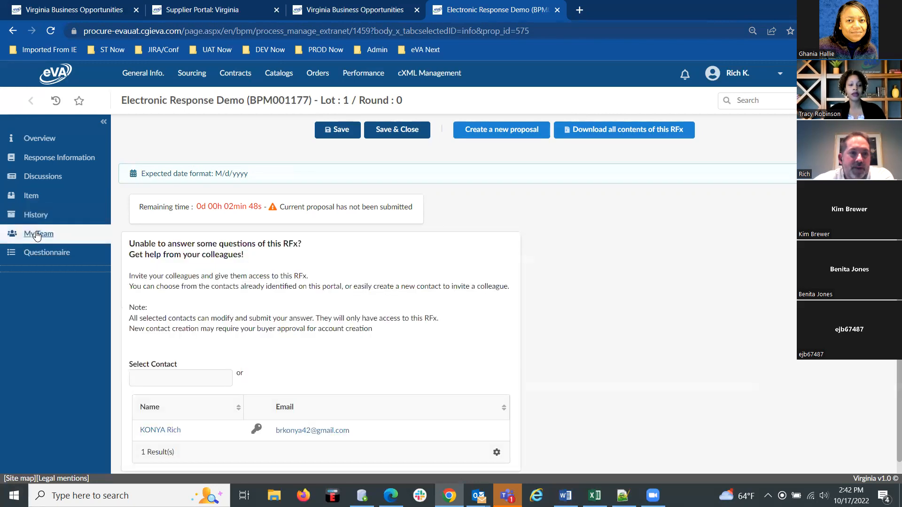
scroll(460, 304, "down", 1)
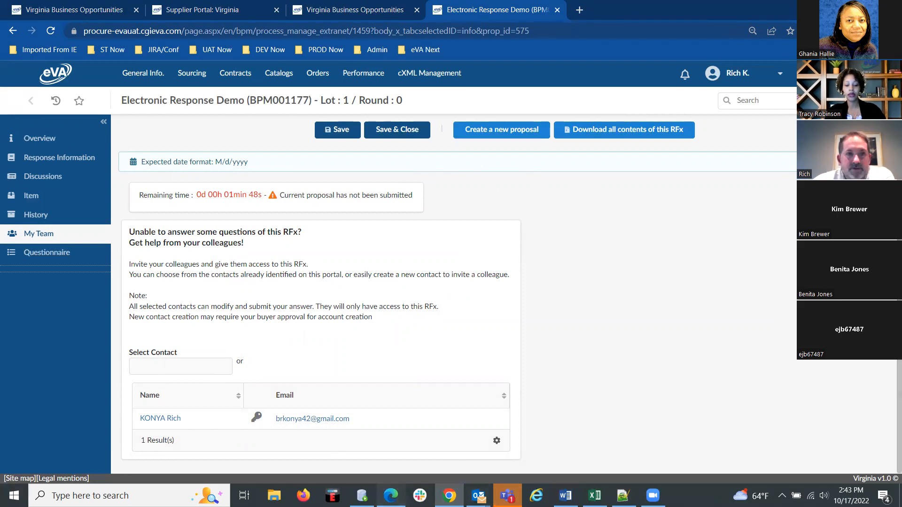
Switch to the buyer's sourcing project in Edge and check RFx Activity and Analyze & Award before the bids close.
left_click(390, 496)
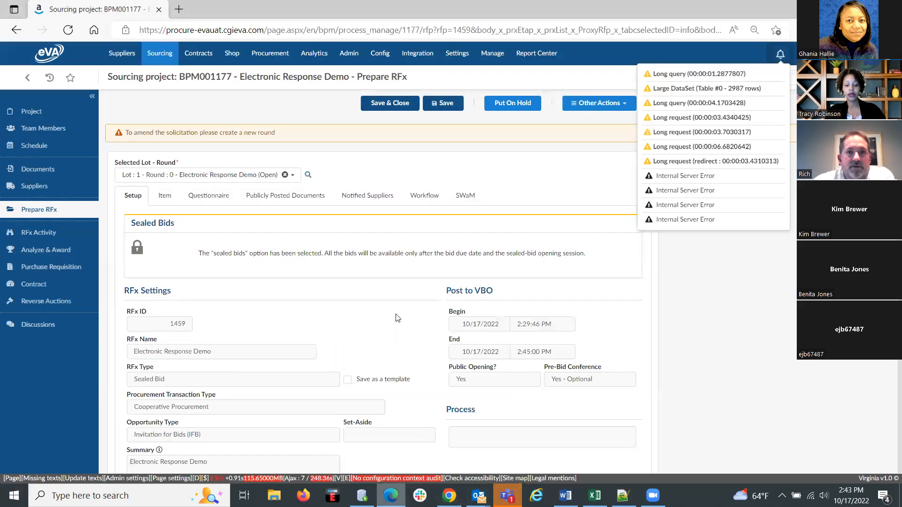
left_click(740, 355)
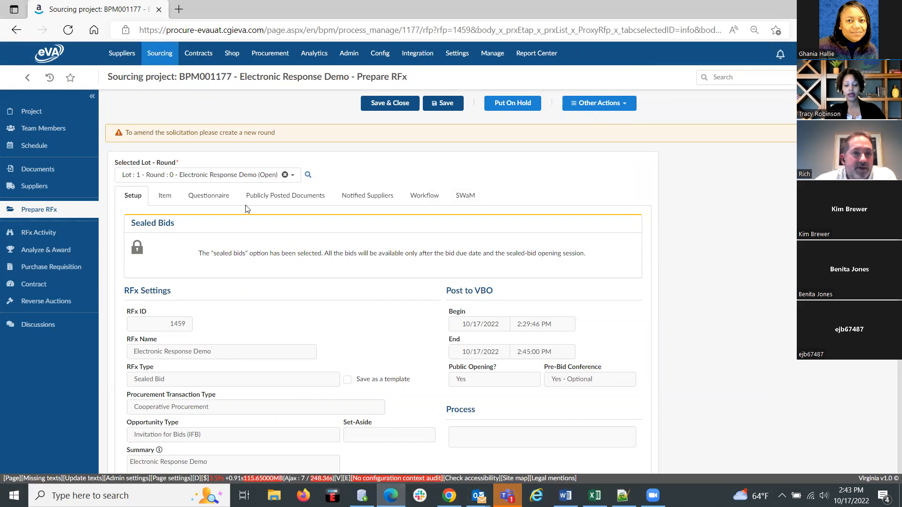
left_click(41, 230)
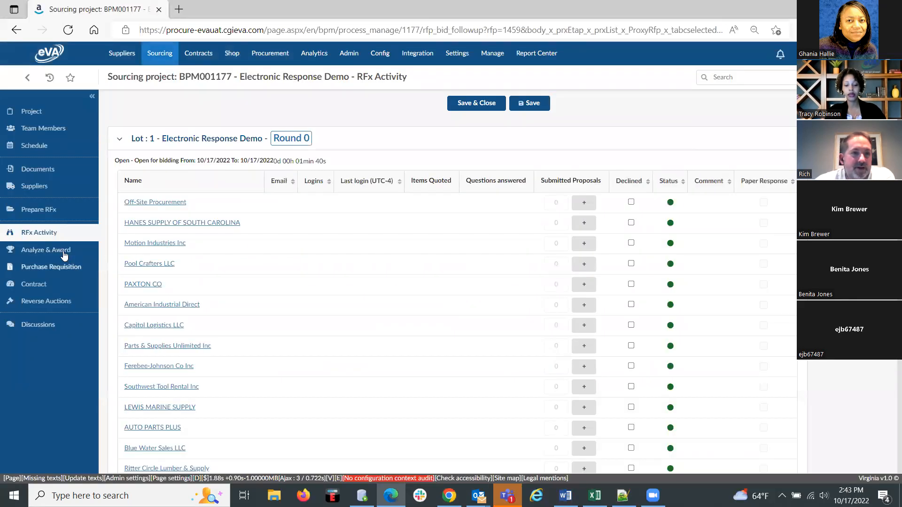
left_click(48, 248)
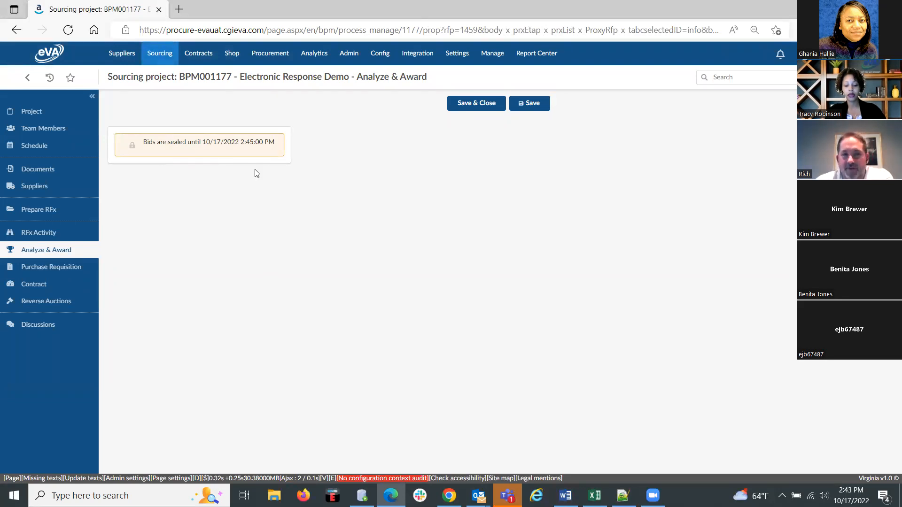
Review the sealed-bid setup in Prepare RFx and recheck the supplier list in RFx Activity.
left_click(43, 209)
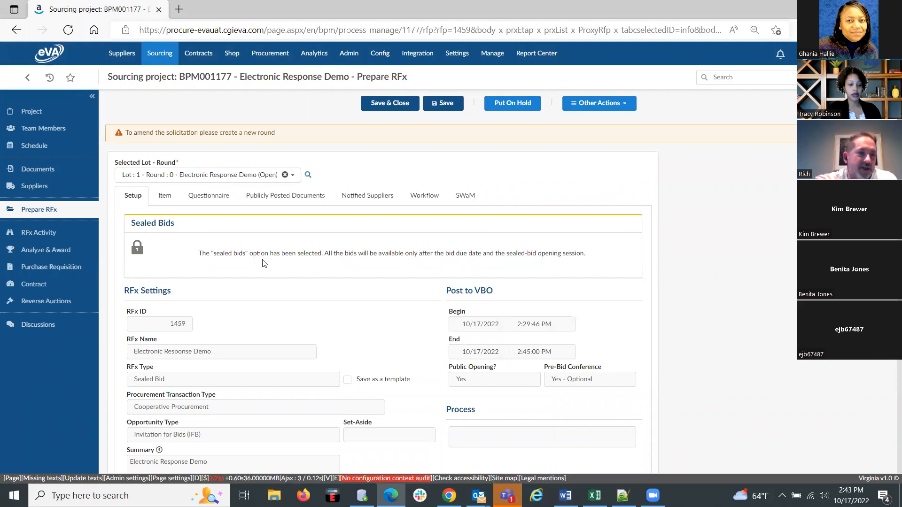
left_click(46, 235)
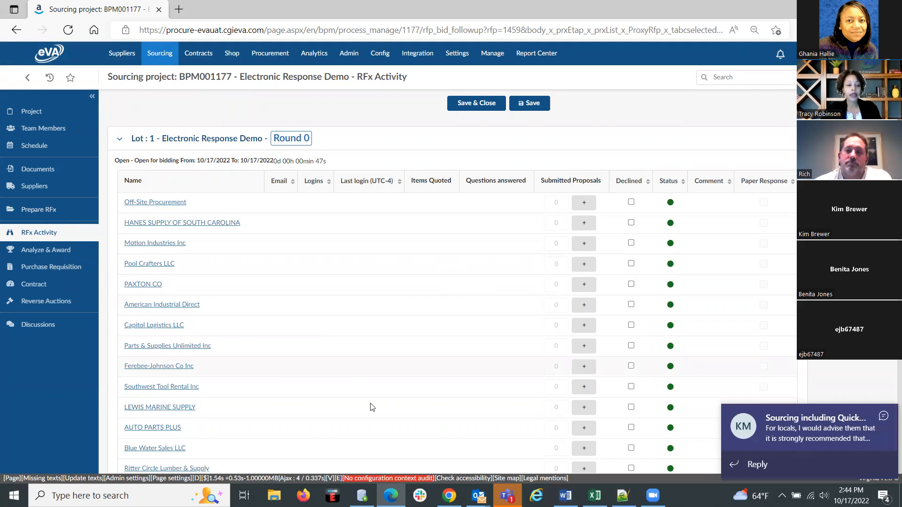
left_click(884, 416)
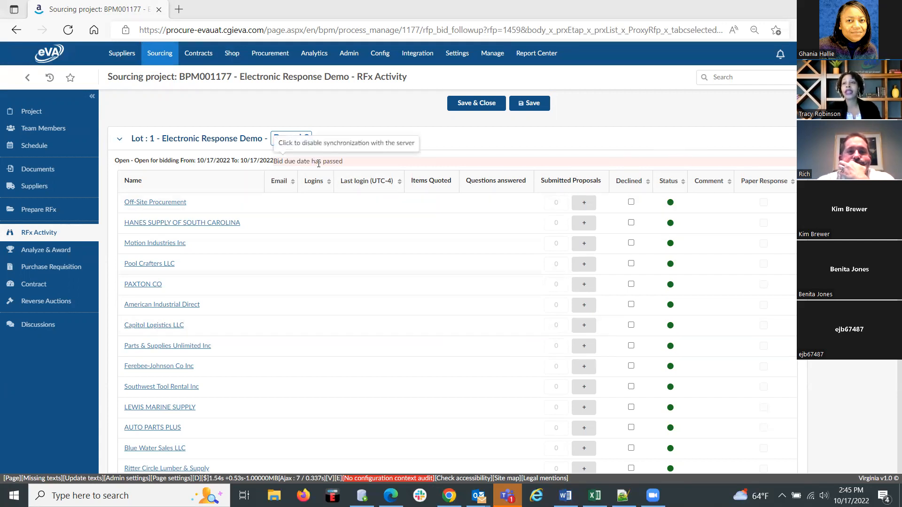
Unseal the bids of the closed Electronic Response Demo RFx and confirm the opening.
left_click(34, 210)
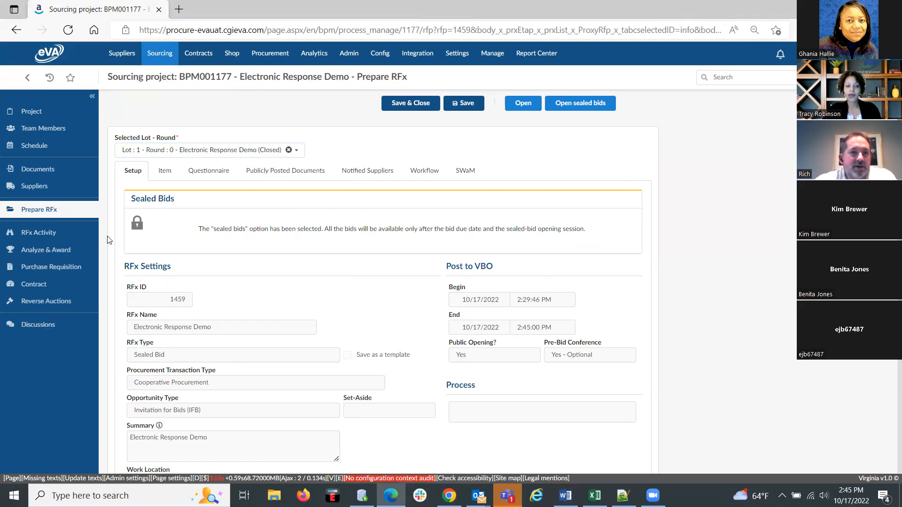
mouse_move(136, 226)
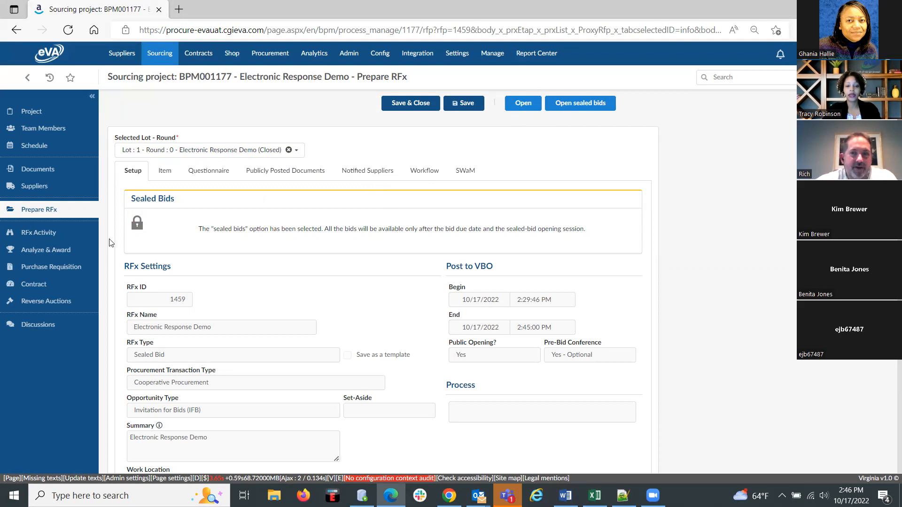
left_click(137, 226)
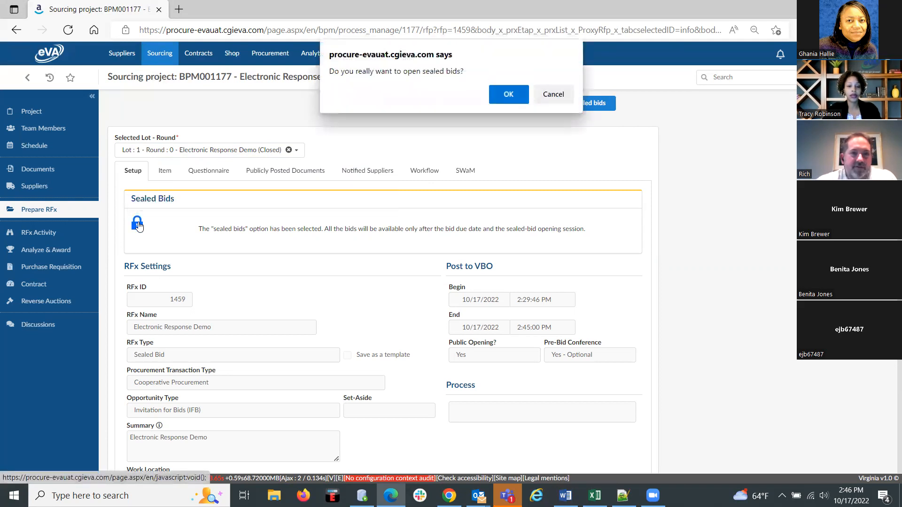
left_click(503, 91)
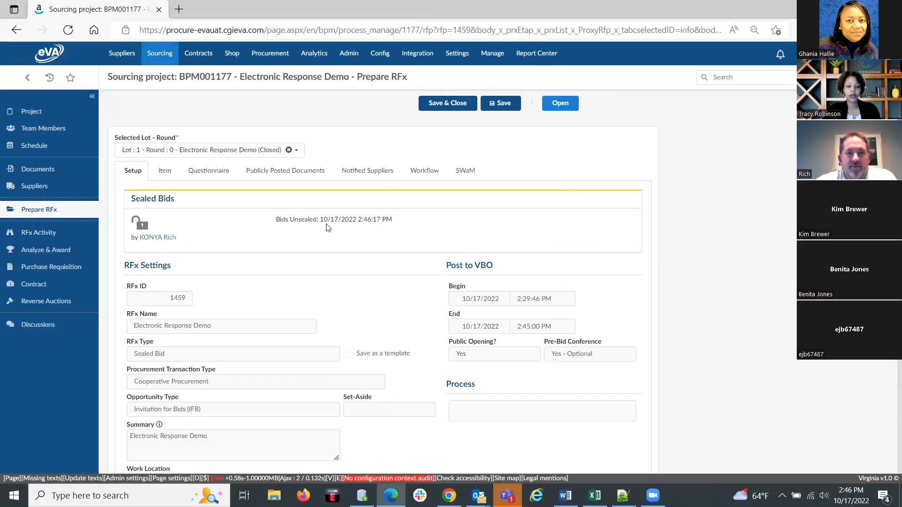
Check the supplier activity, and award the submitted proposal from CGI TEST PROD in Analyze & Award.
left_click(38, 231)
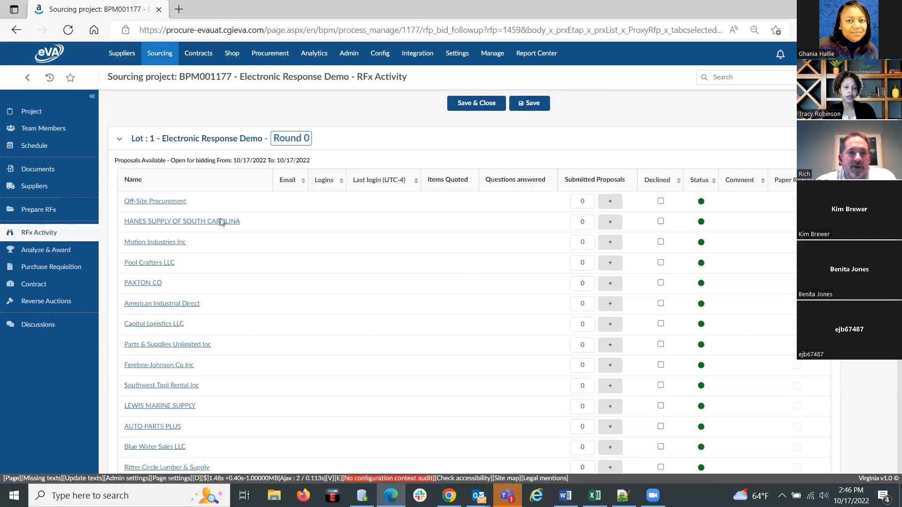
left_click(44, 252)
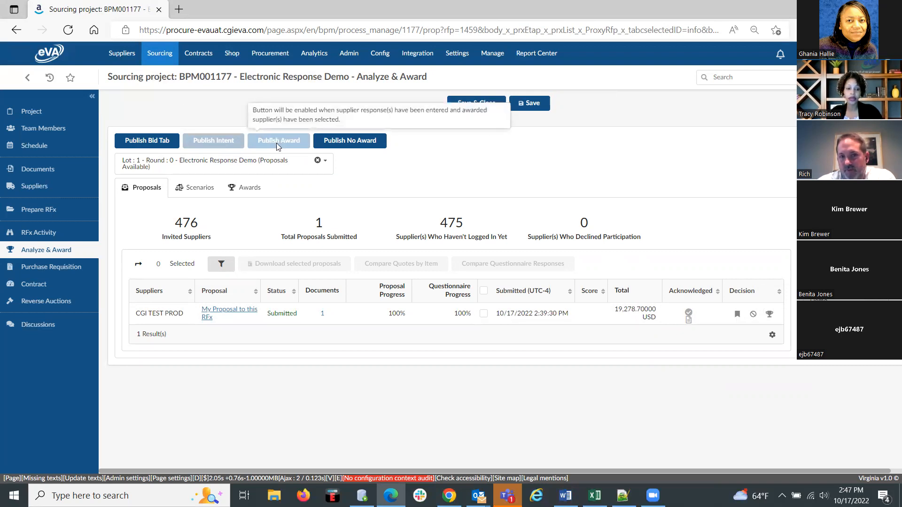
left_click(769, 318)
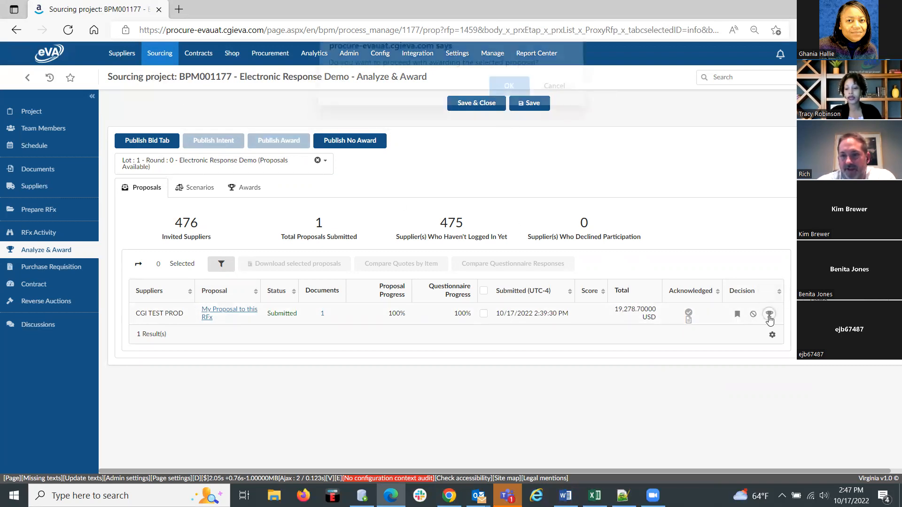
left_click(505, 90)
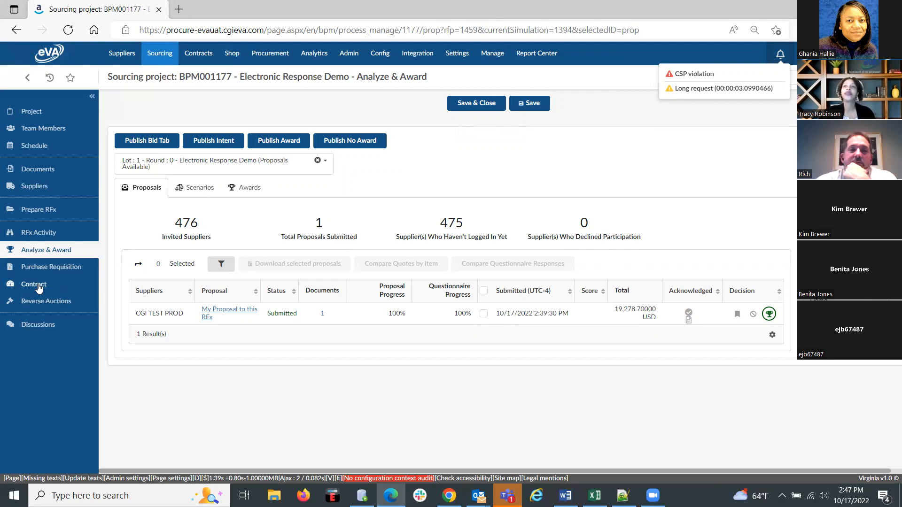
Check the Intent and Award information on the public Virginia Business Opportunities page for IFB-1459 in Chrome.
left_click(177, 11)
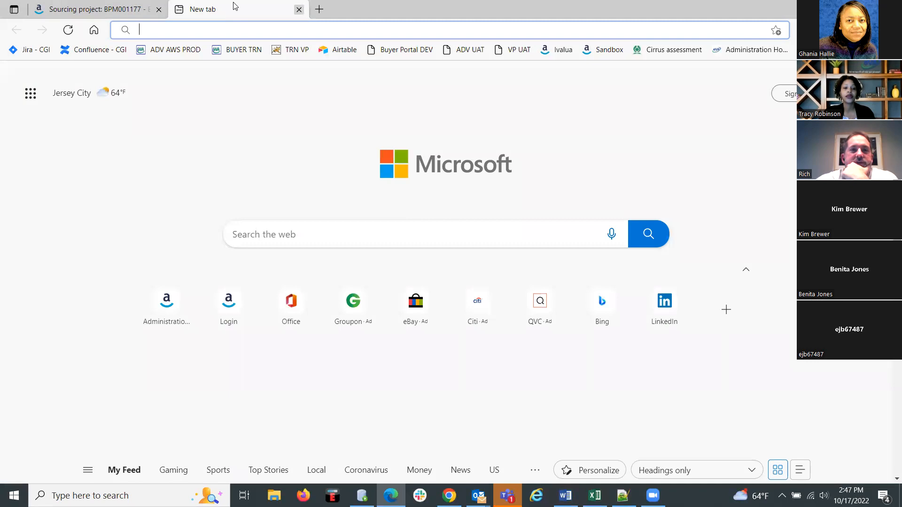
left_click(299, 10)
left_click(449, 496)
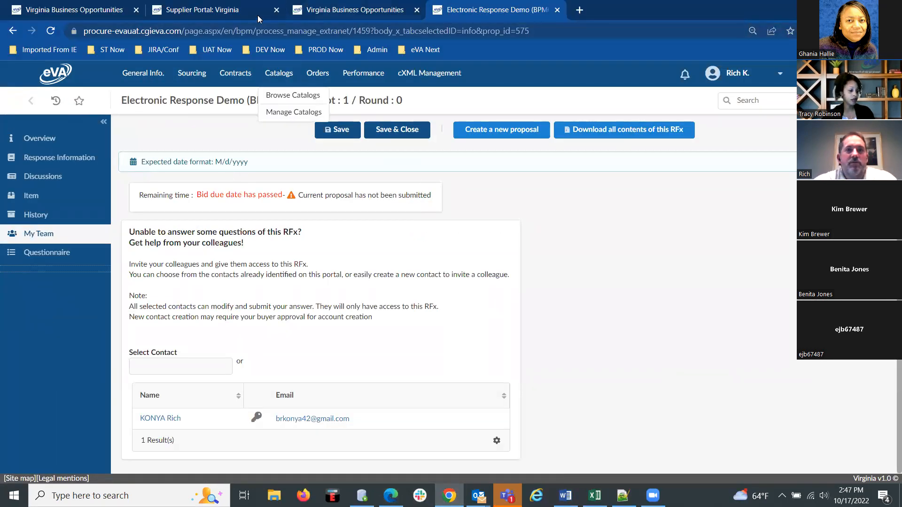
left_click(329, 11)
scroll(659, 420, "down", 1)
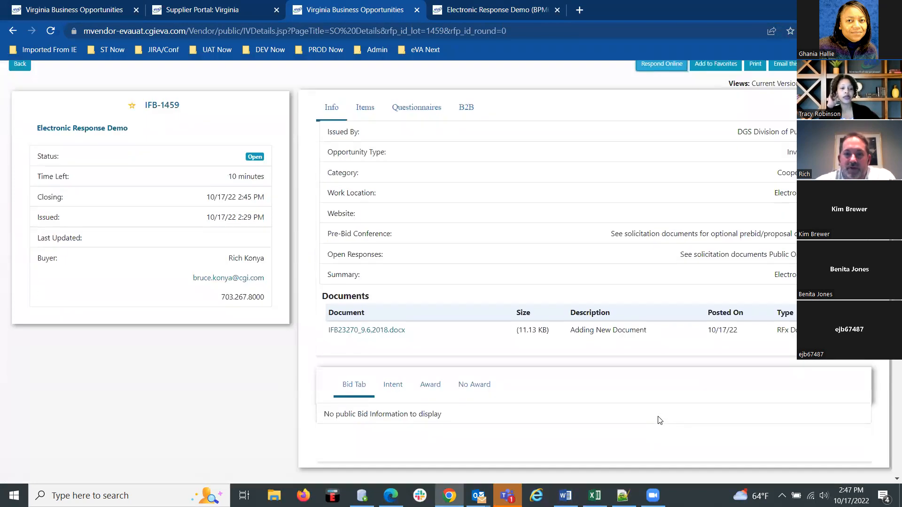
left_click(393, 387)
left_click(429, 387)
scroll(430, 388, "up", 1)
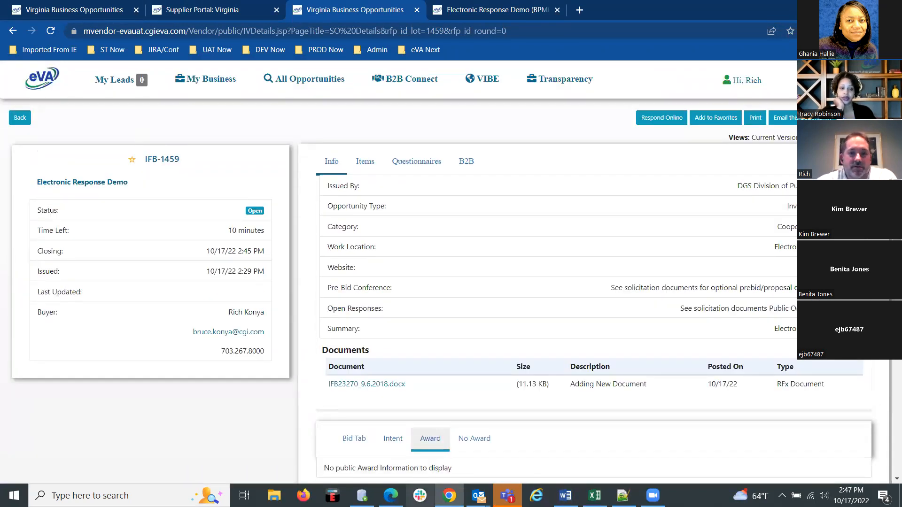
Return to the buyer's project in Edge and start a Notice of Award posting with the comment "Awarding to Test PROD".
left_click(391, 495)
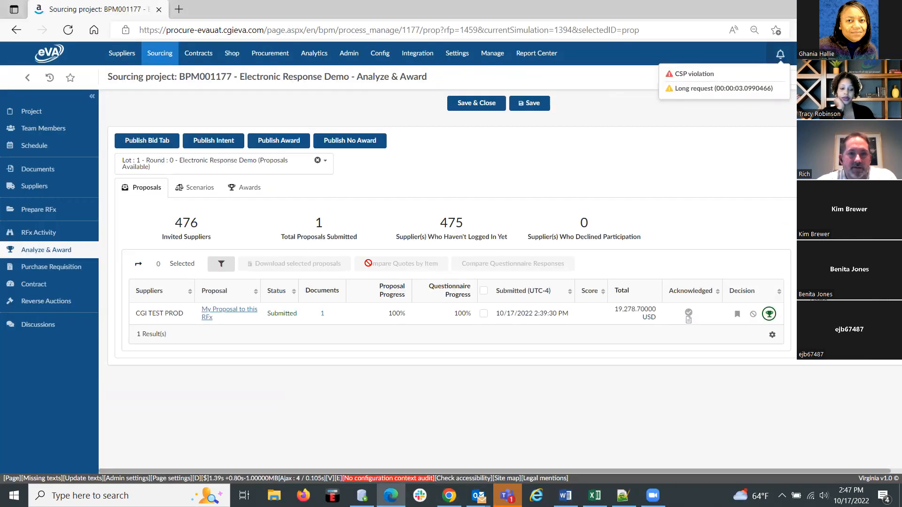
left_click(282, 146)
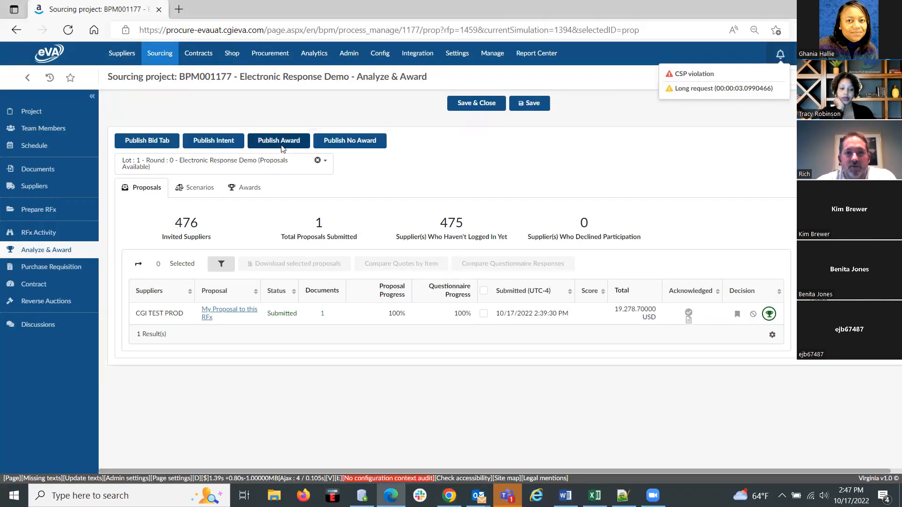
left_click(254, 253)
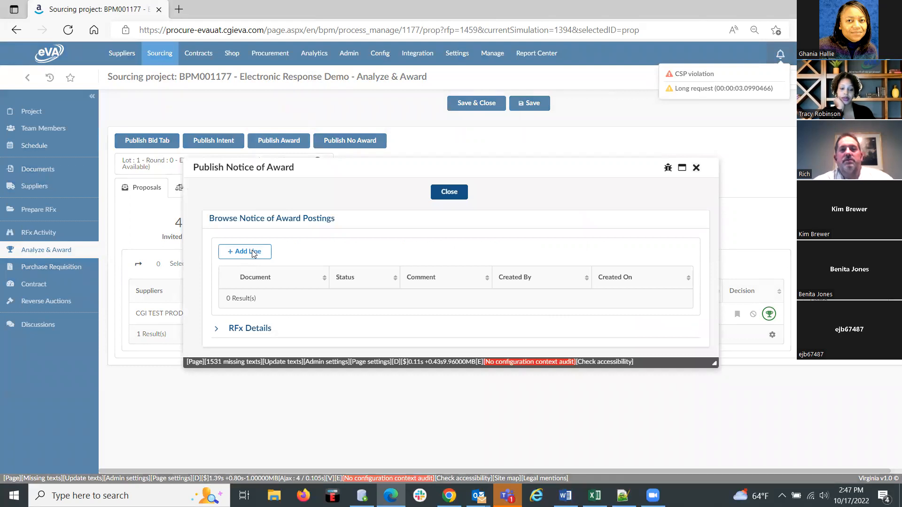
left_click(394, 250)
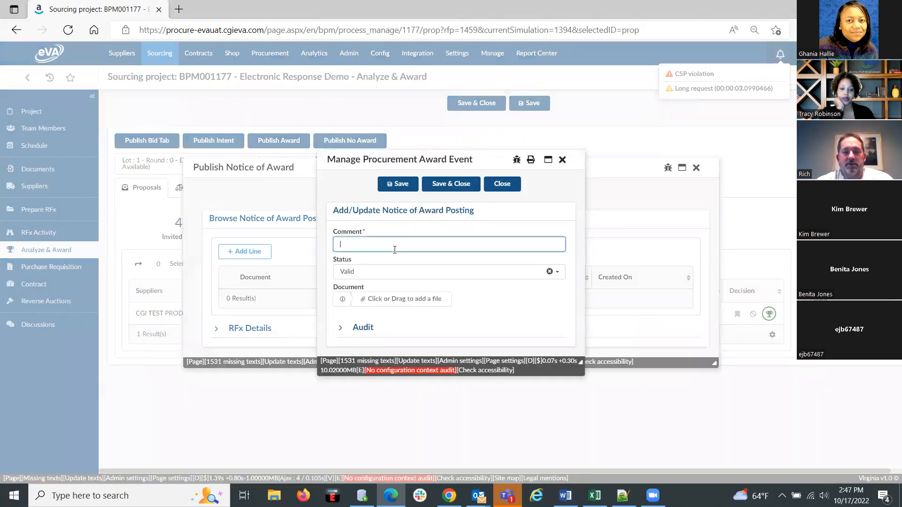
type("Awarding to ")
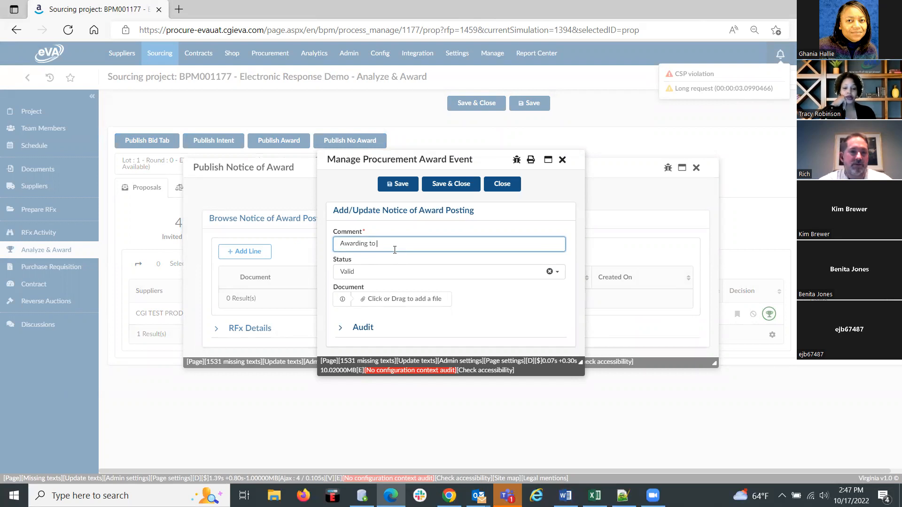
type("Test PROD")
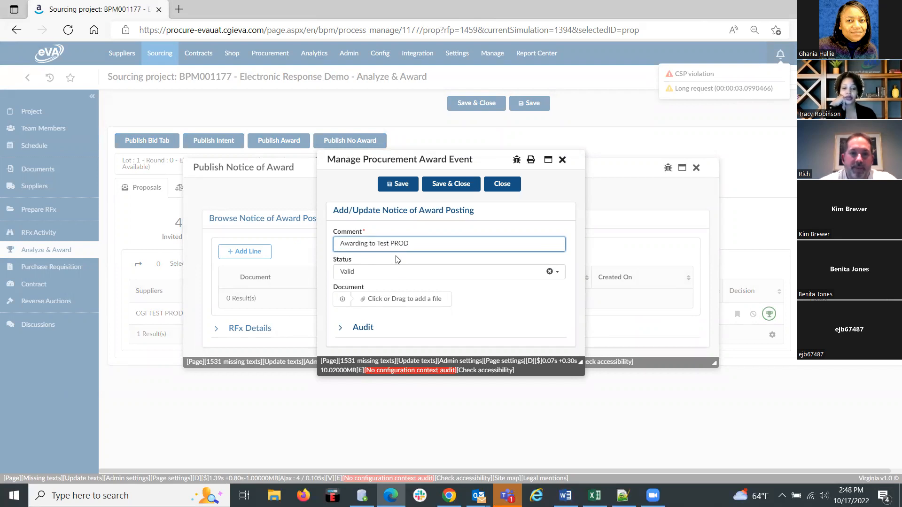
Attach Notice of Award.pdf to the award posting, save it and close the notice window.
left_click(412, 297)
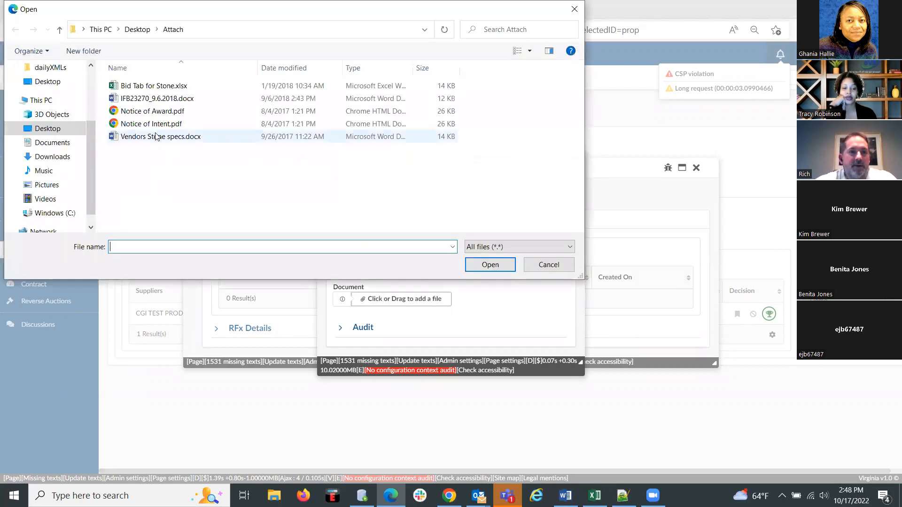
left_click(160, 113)
left_click(490, 264)
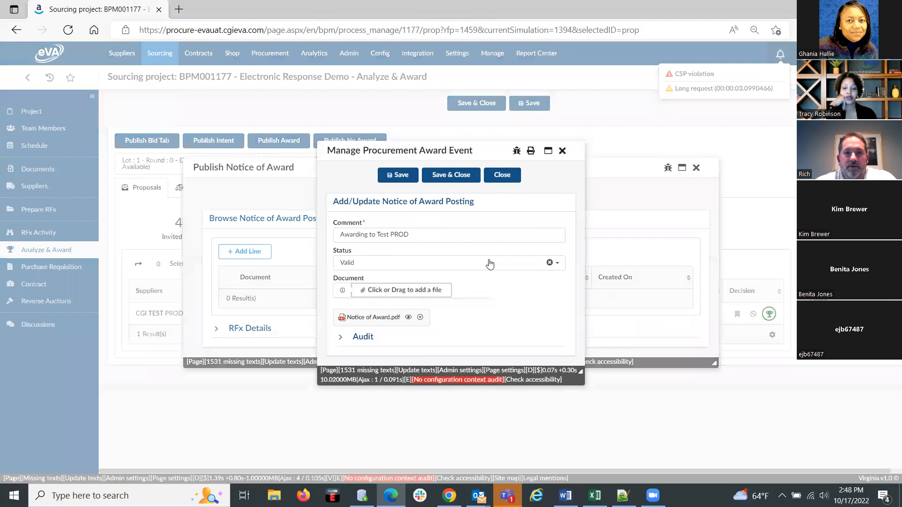
left_click(446, 174)
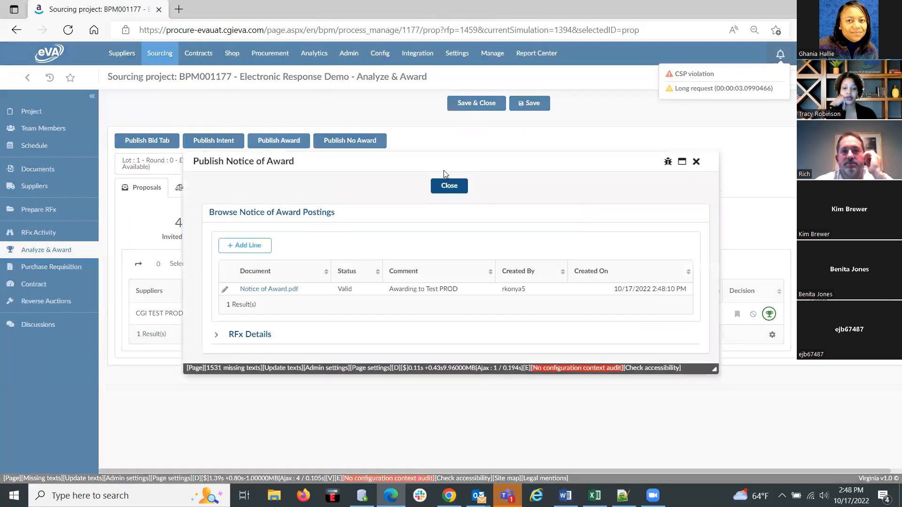
left_click(446, 196)
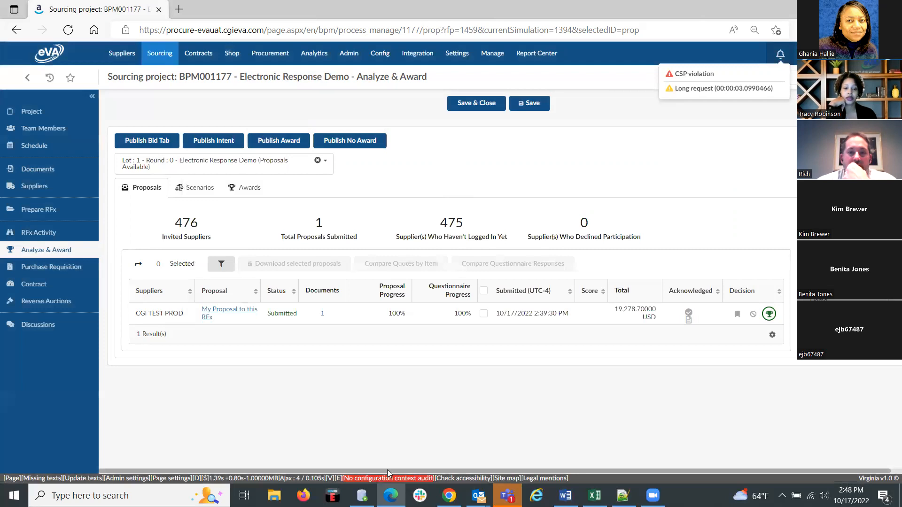
Switch back to Virginia Business Opportunities in Chrome and reopen the Electronic Response Demo opportunity to review its status and posted documents.
key("alt+Tab")
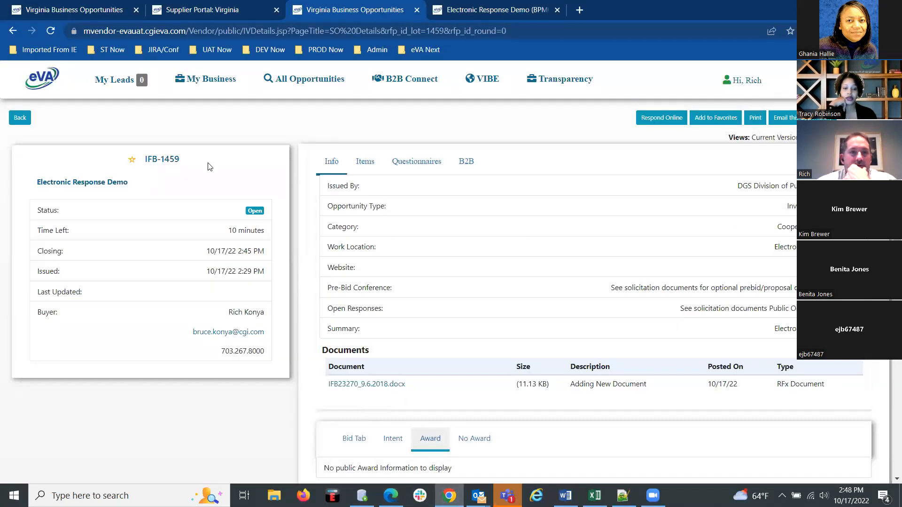
left_click(20, 119)
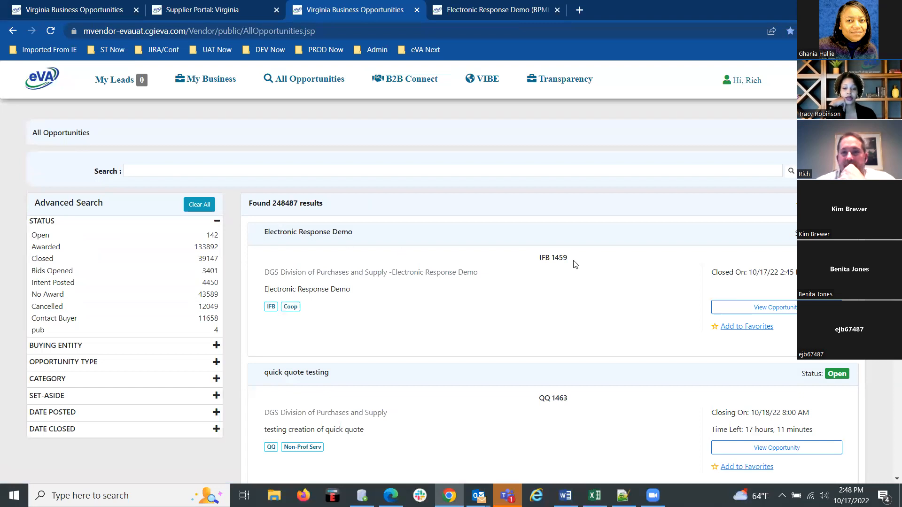
left_click(761, 311)
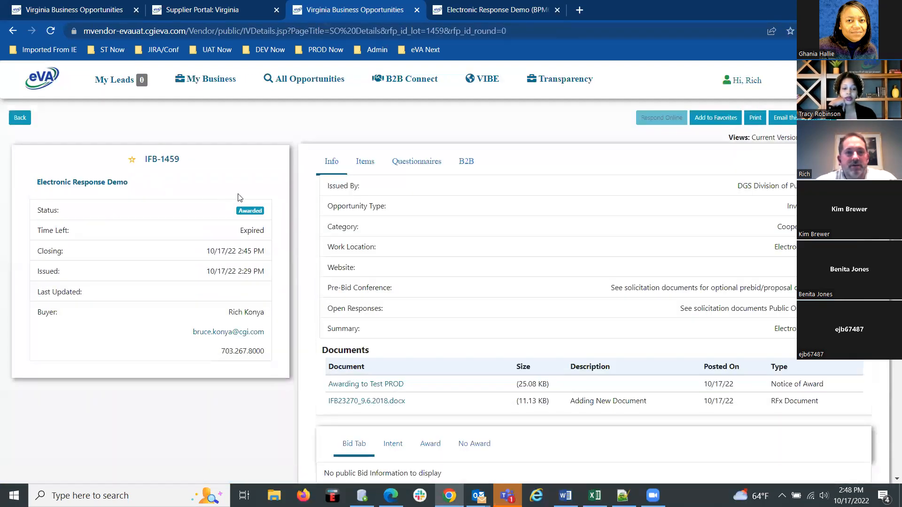
scroll(495, 331, "down", 1)
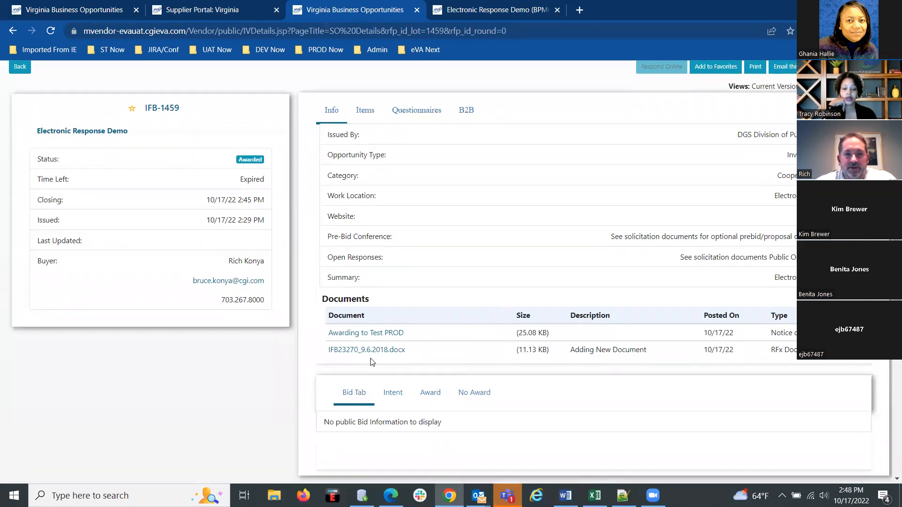
View the Award information of the Electronic Response Demo opportunity.
left_click(436, 402)
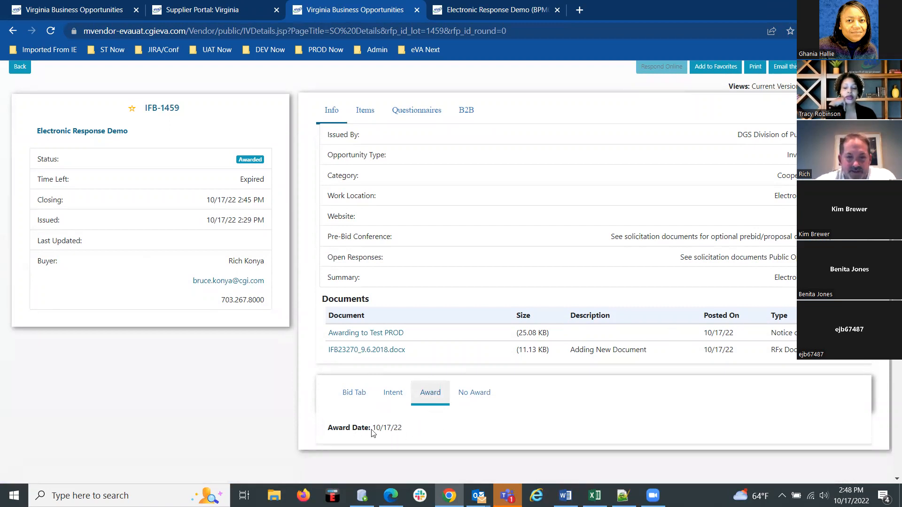
In the buyer's sourcing project in Edge, create and save a Master Agreement contract named "Shell Contract" for the selected CGI TEST PROD proposal.
mouse_move(391, 495)
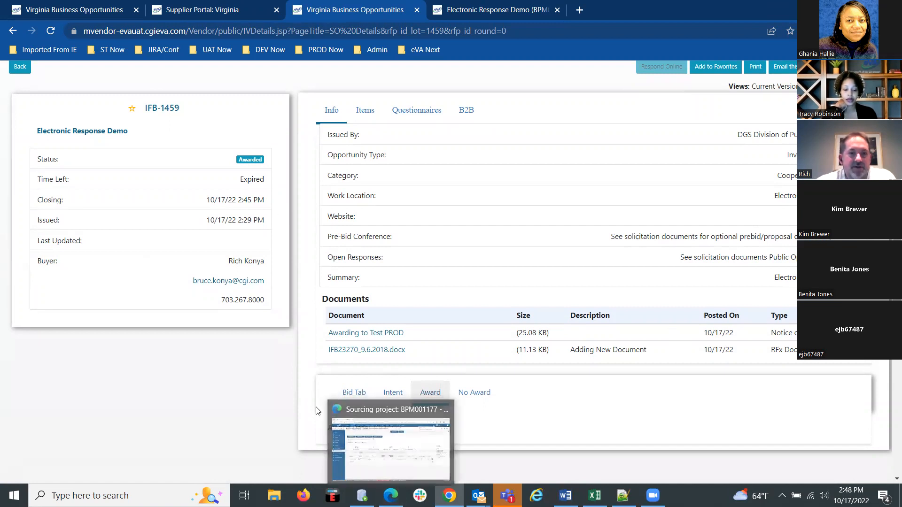
left_click(390, 447)
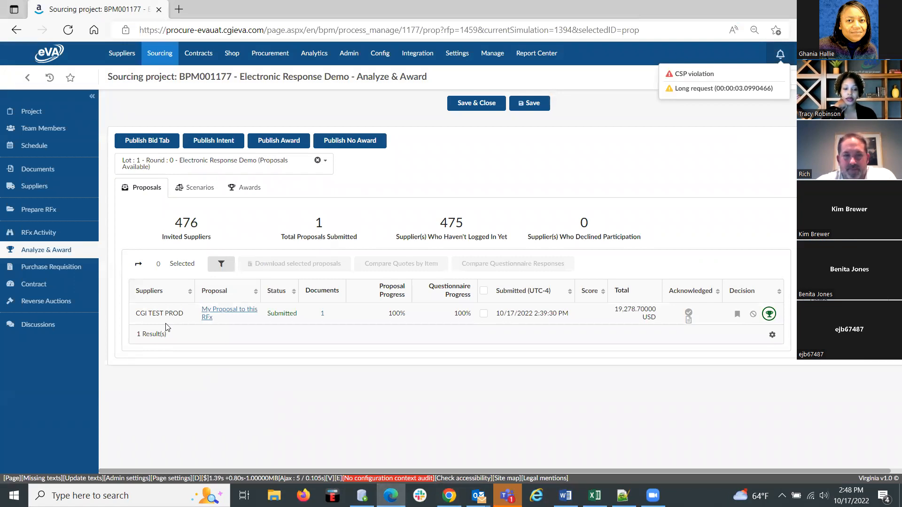
left_click(35, 284)
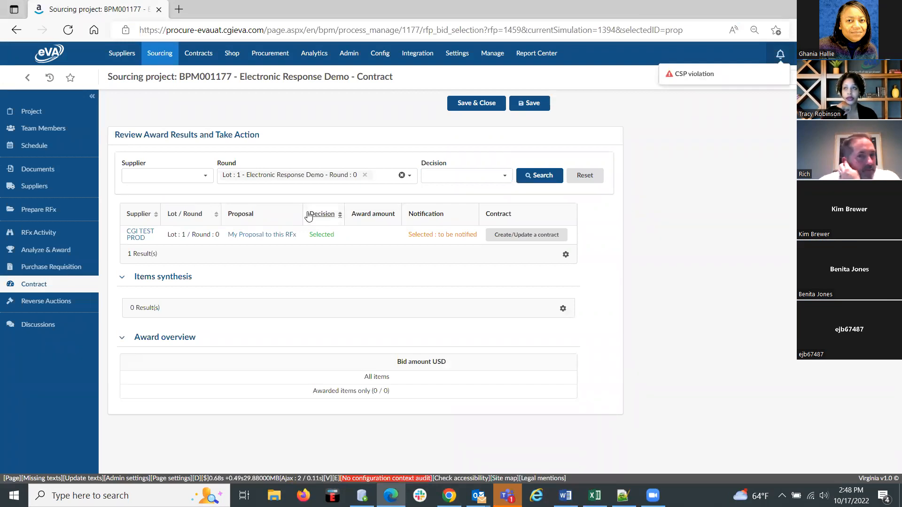
left_click(521, 235)
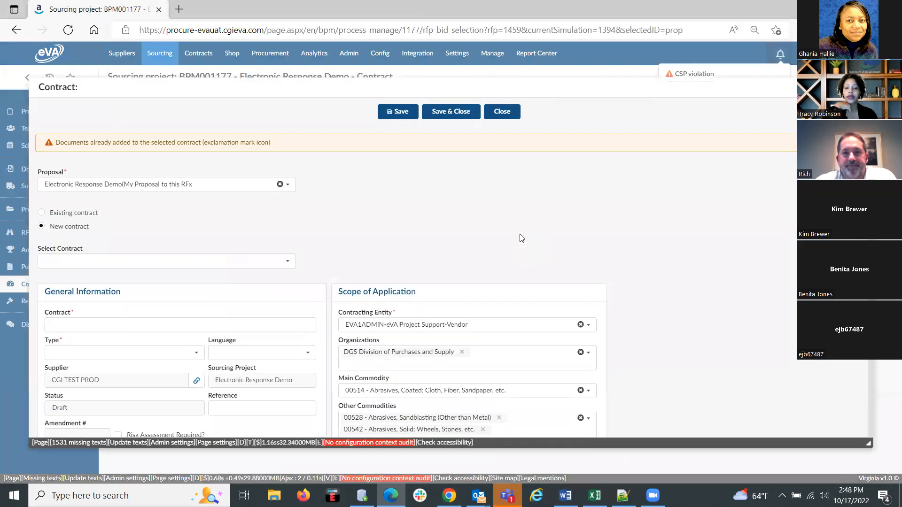
left_click(132, 323)
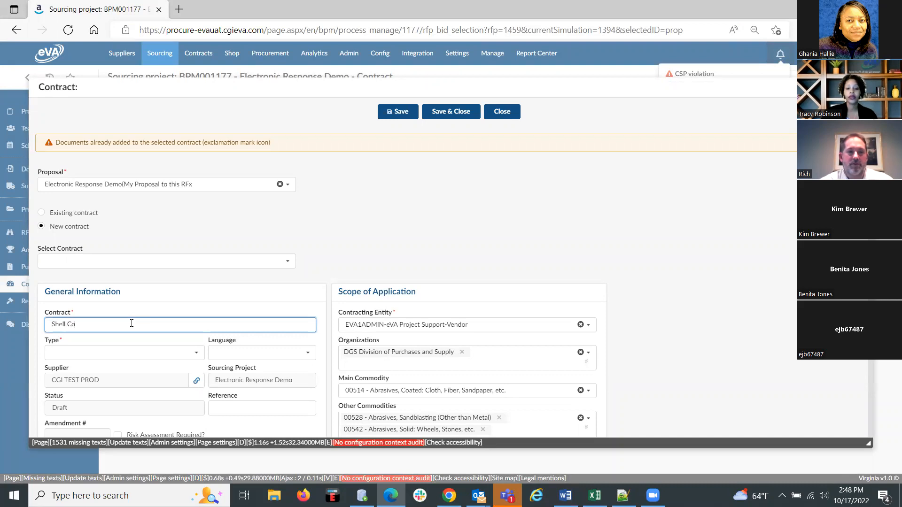
left_click(131, 352)
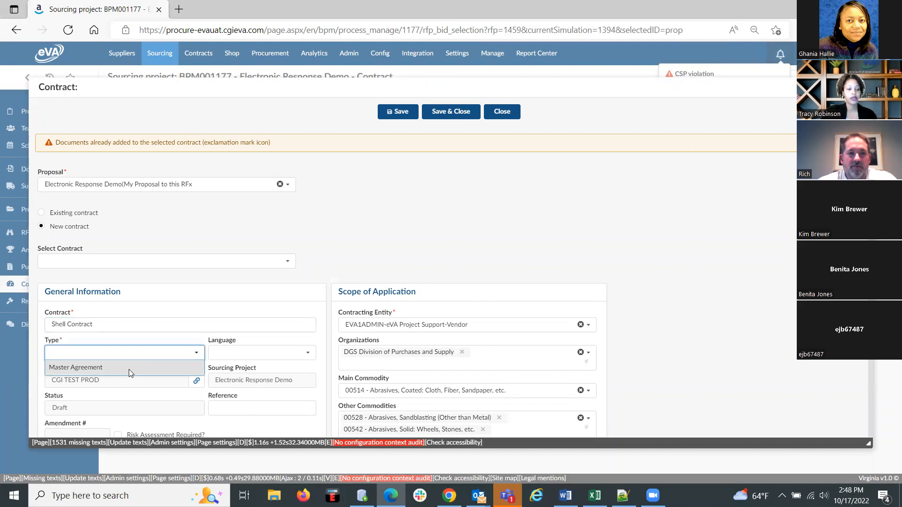
left_click(131, 372)
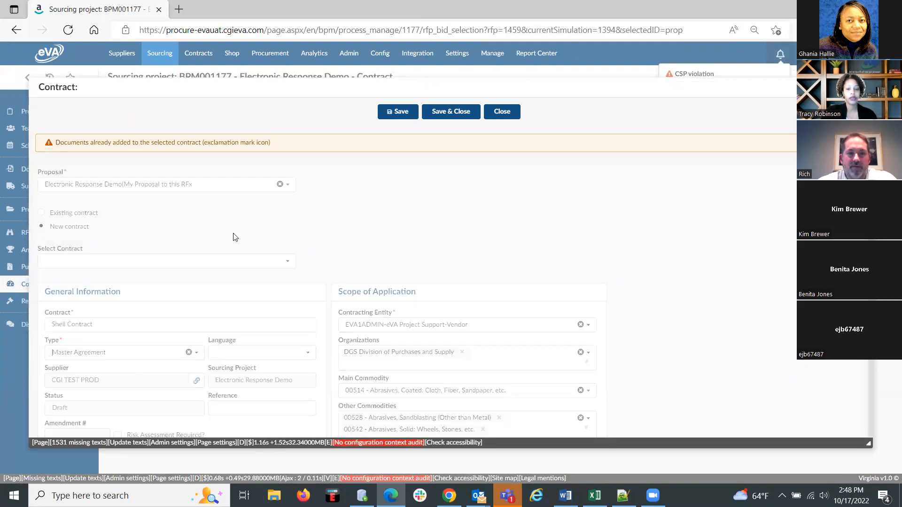
left_click(447, 118)
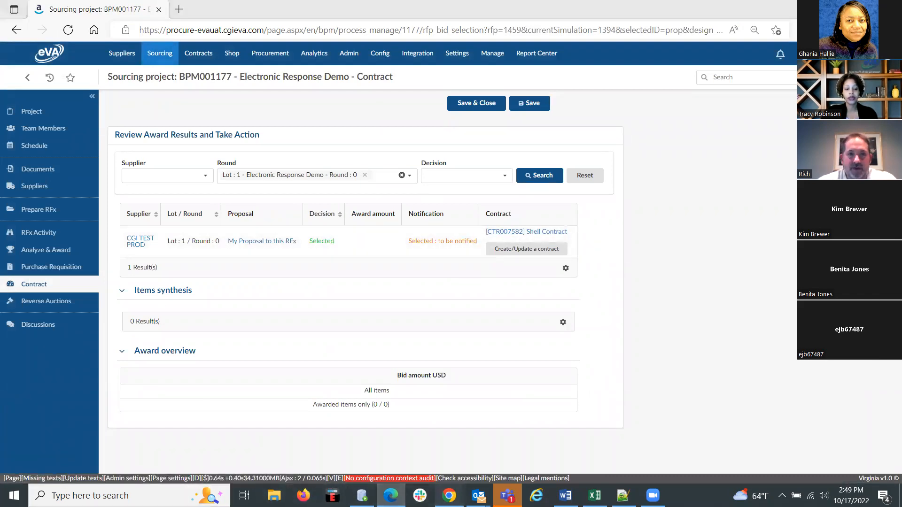
Switch back to Chrome, reopen the Electronic Response Demo opportunity and review the awarded items and suppliers in its Award information.
left_click(449, 496)
left_click(19, 70)
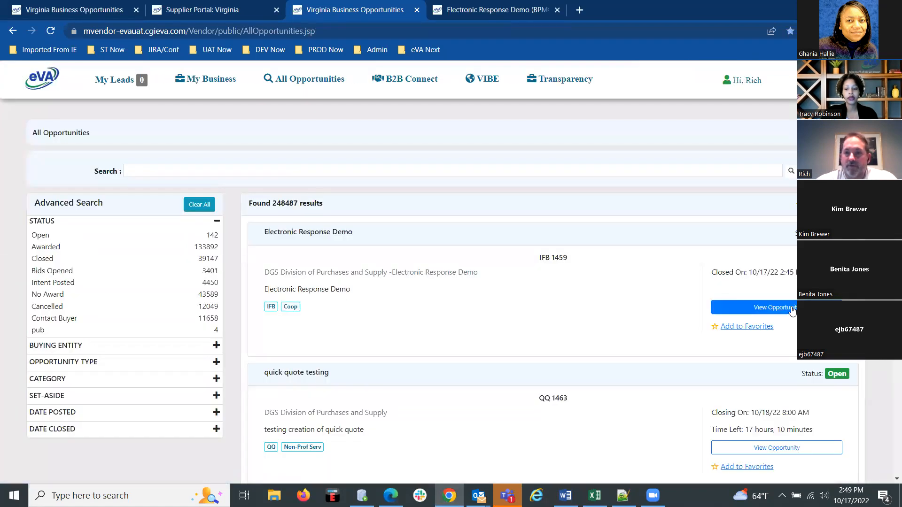
left_click(791, 309)
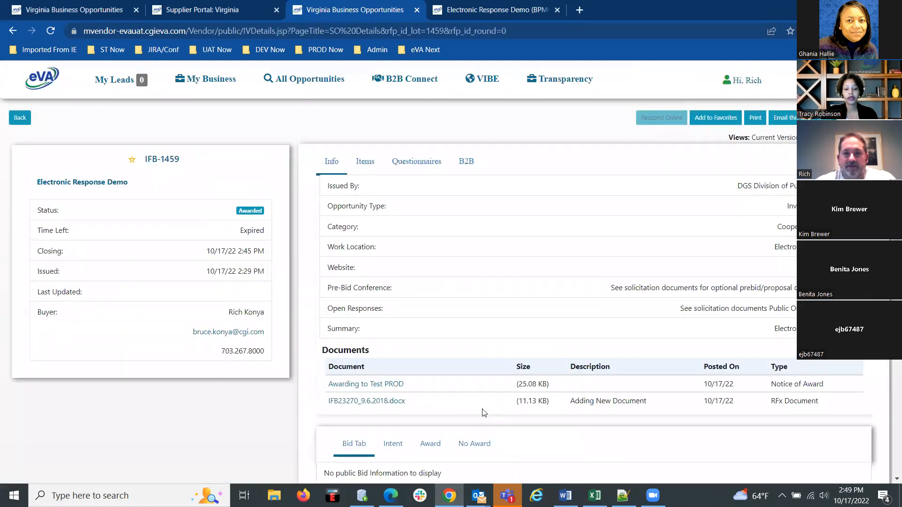
scroll(439, 371, "down", 2)
left_click(435, 370)
scroll(517, 367, "down", 5)
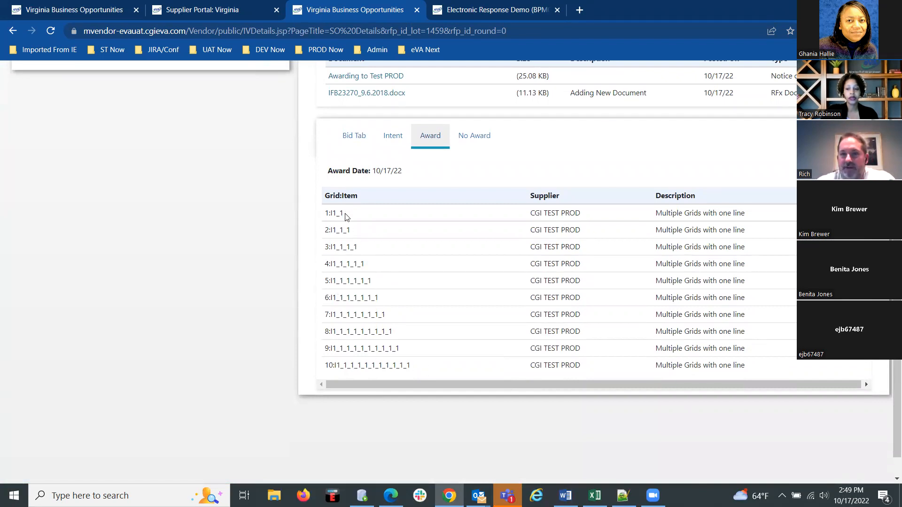
scroll(345, 216, "up", 1)
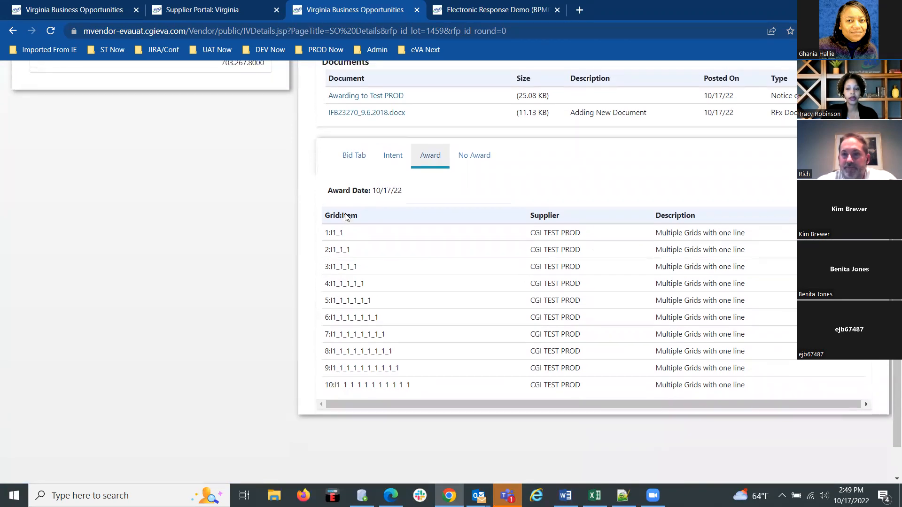
scroll(345, 216, "up", 1)
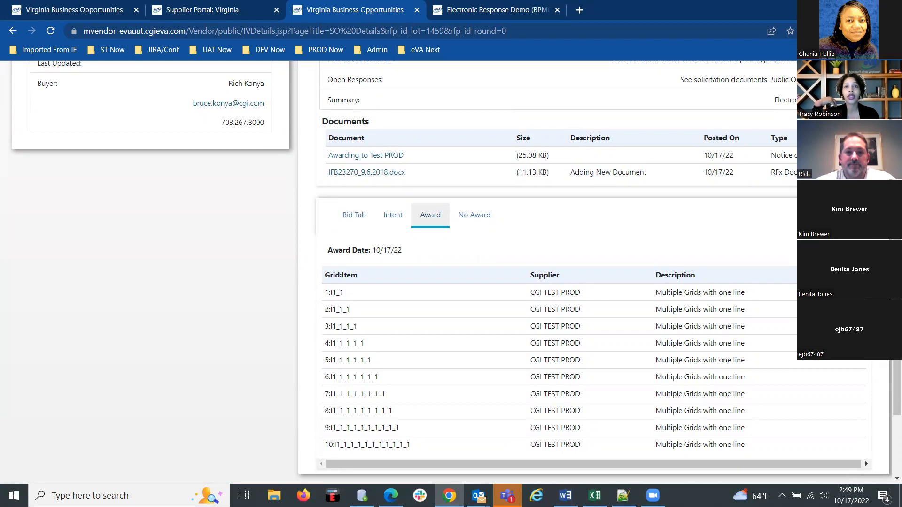
Return to the project's Analyze & Award page in Edge, set the Notice of Award posting's status to Deleted, save it and close the notice window.
left_click(391, 496)
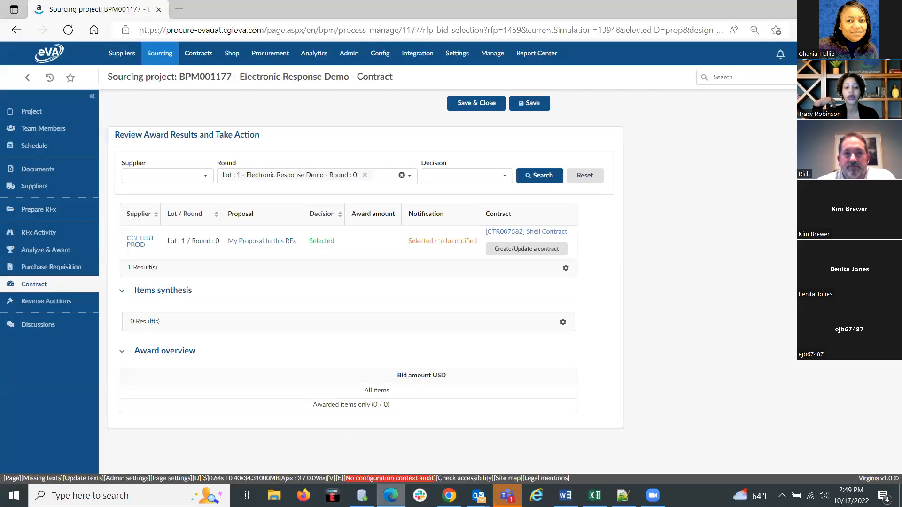
left_click(44, 252)
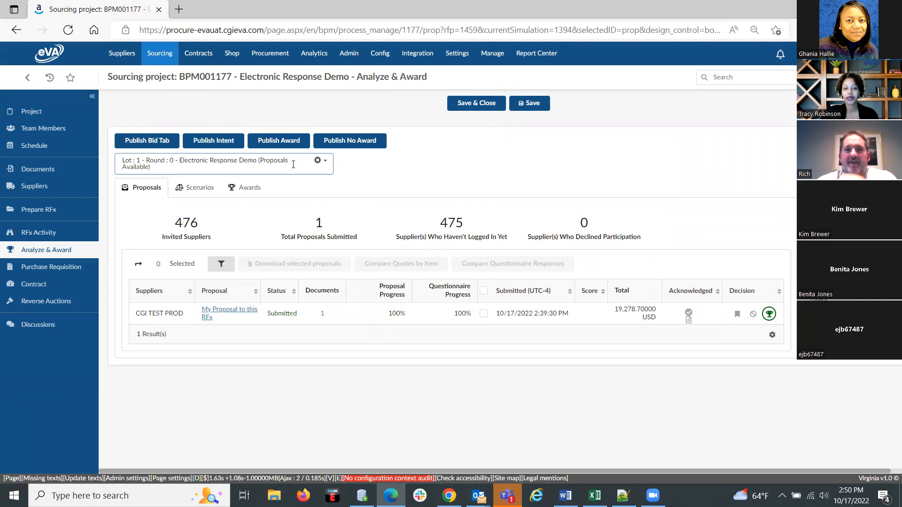
left_click(283, 142)
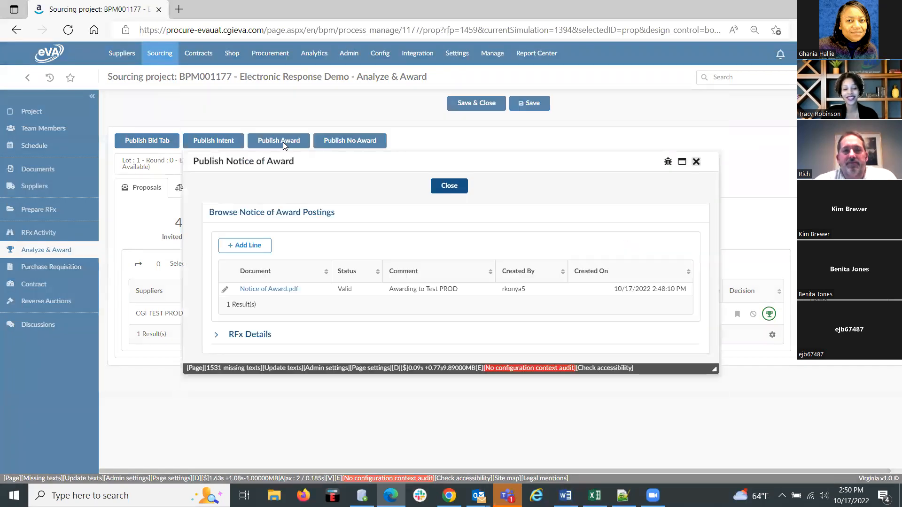
left_click(225, 290)
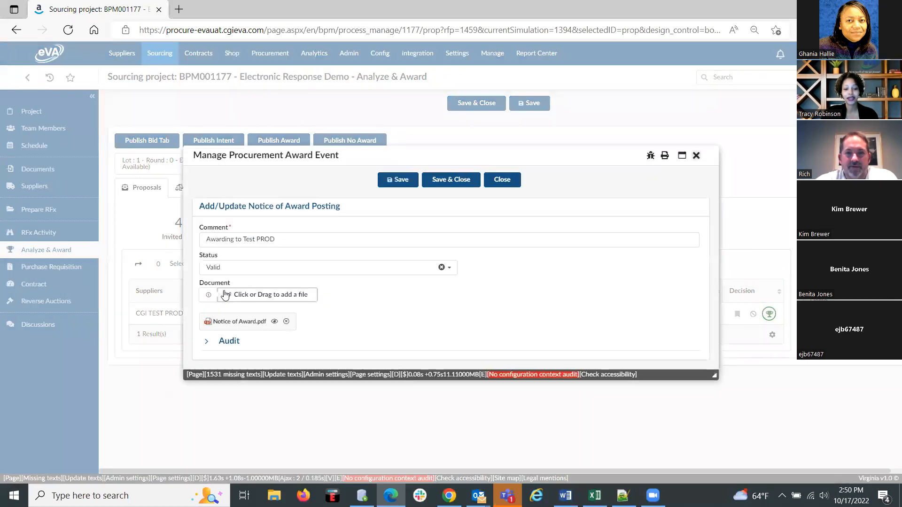
left_click(351, 265)
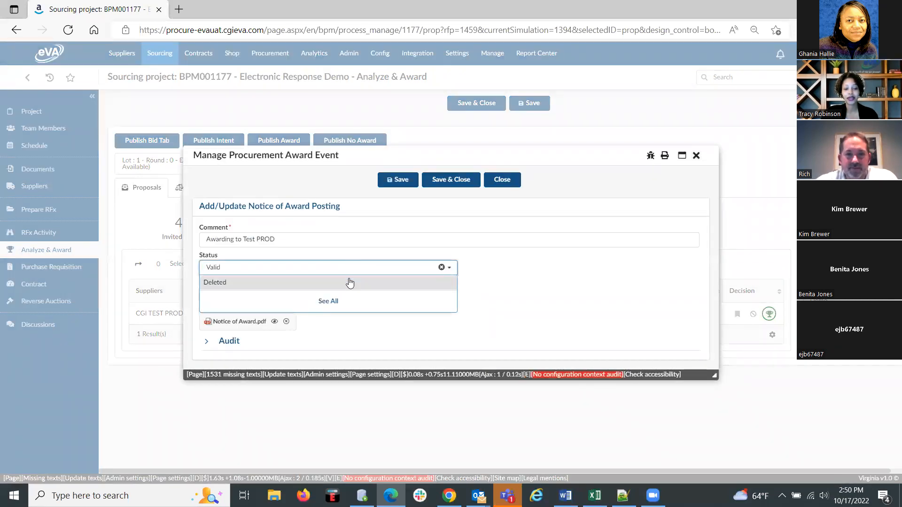
left_click(349, 281)
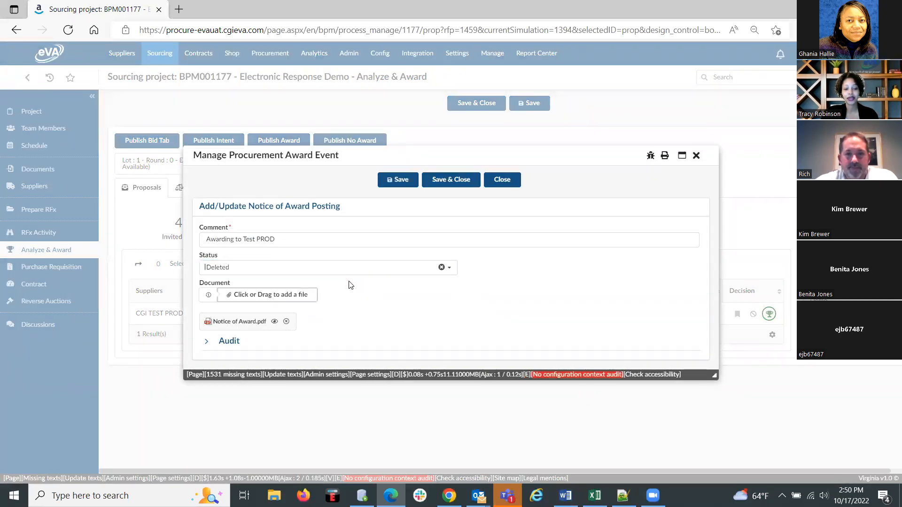
left_click(454, 183)
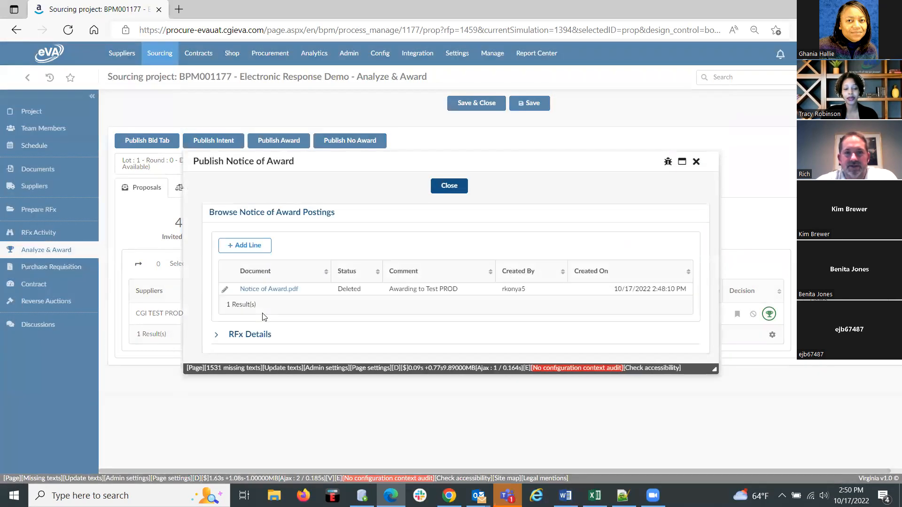
left_click(449, 187)
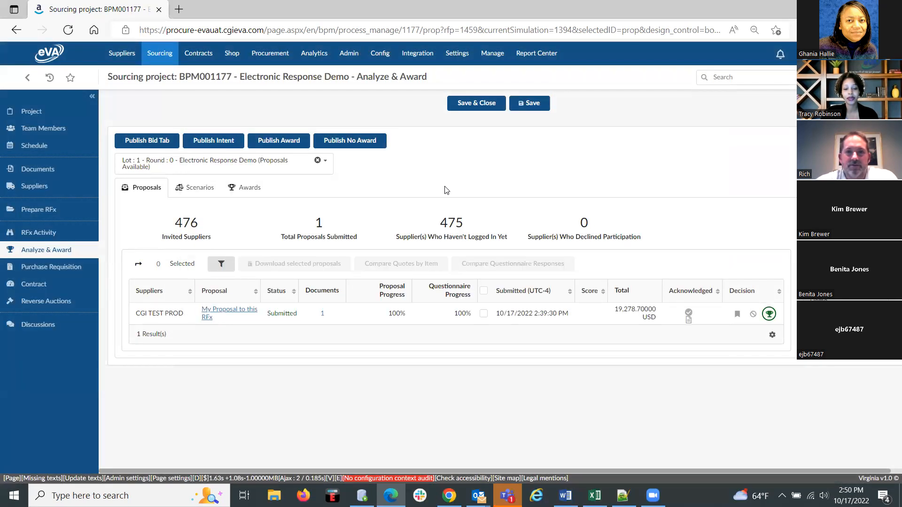
Reopen the Electronic Response Demo opportunity in Chrome and check its status, documents, Award and Bid Tab information.
left_click(449, 496)
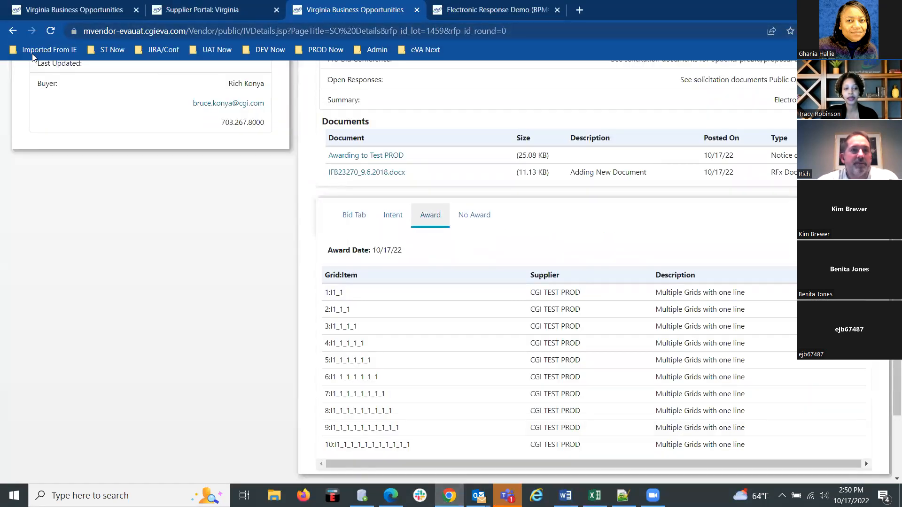
scroll(132, 258, "up", 5)
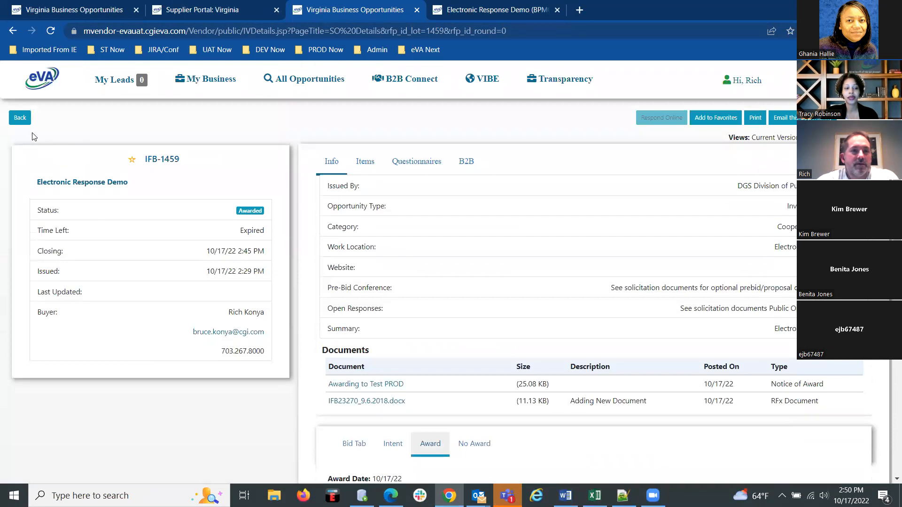
left_click(20, 116)
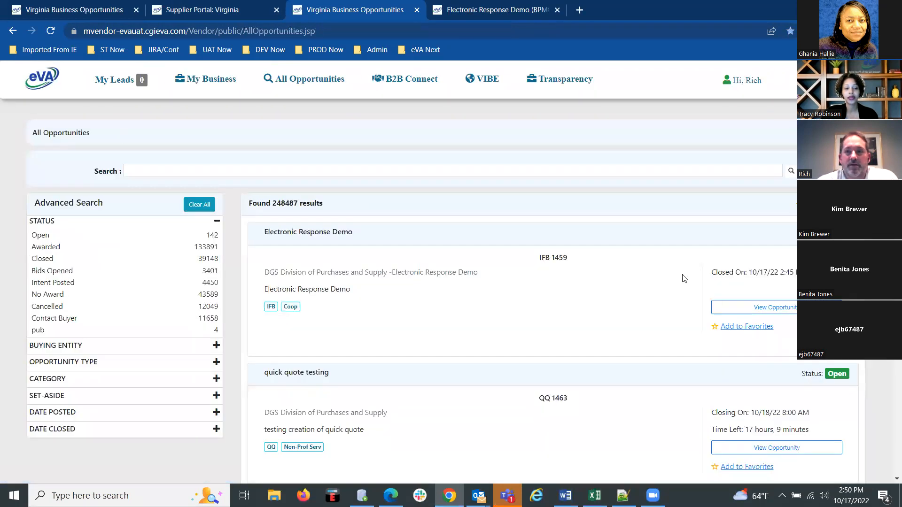
left_click(767, 313)
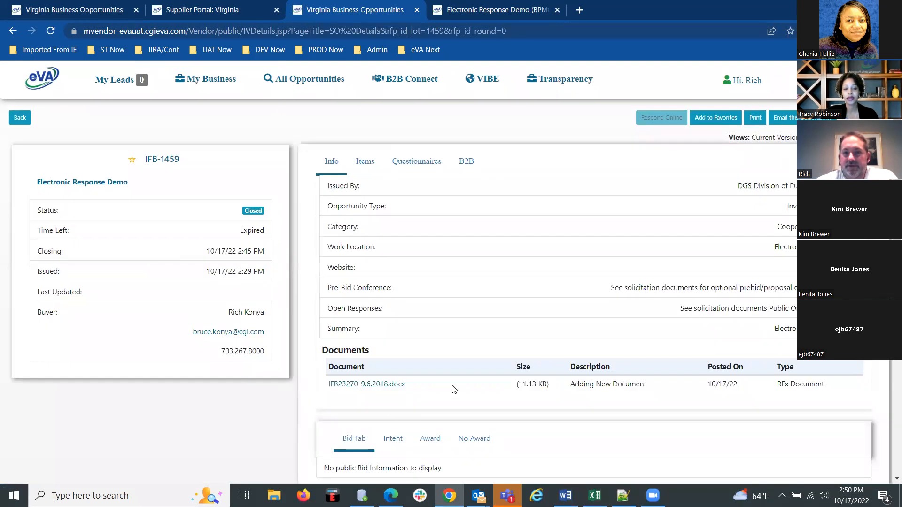
scroll(442, 407, "down", 2)
left_click(436, 387)
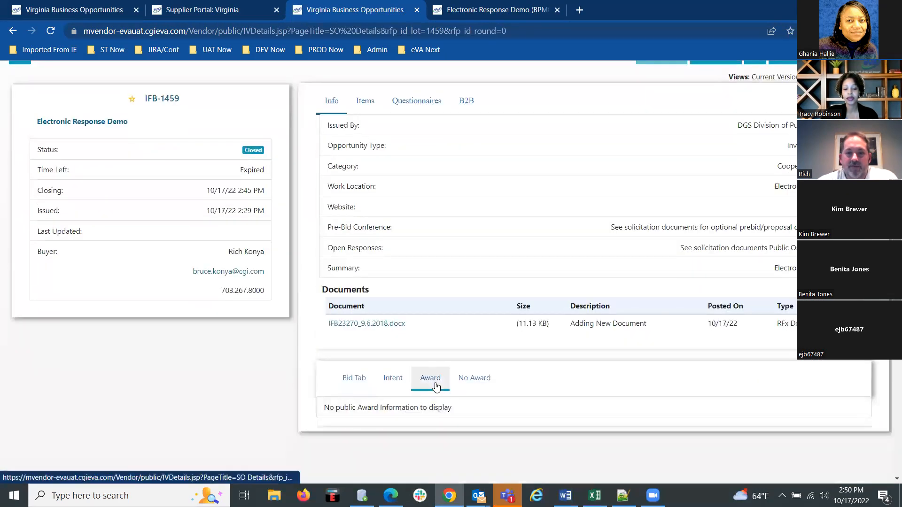
left_click(350, 379)
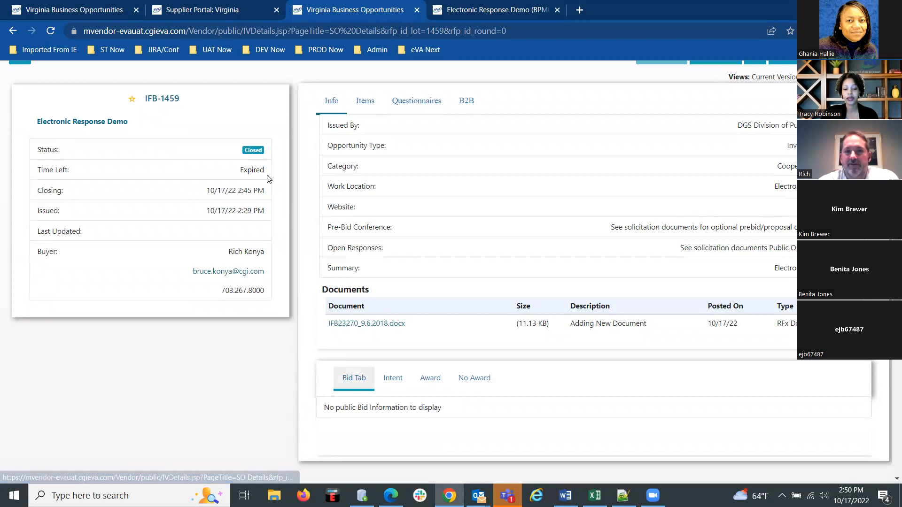
scroll(269, 179, "up", 2)
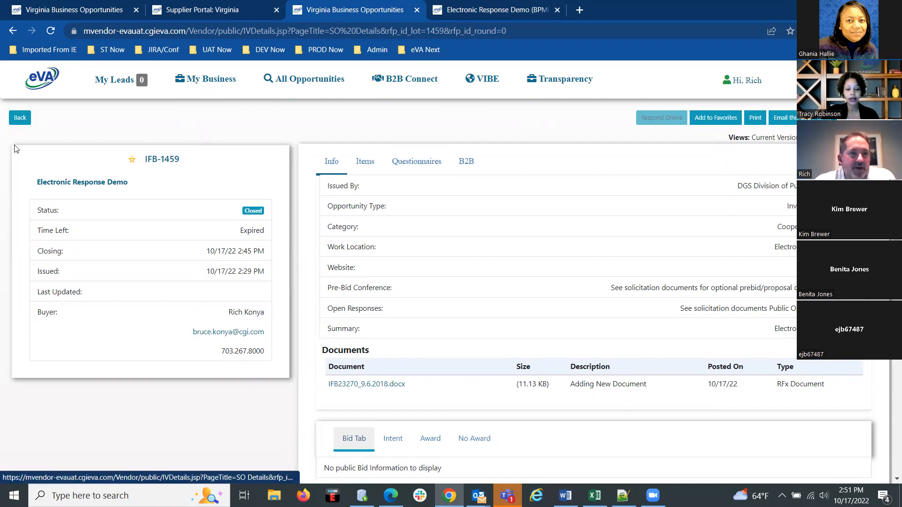
Return to the opportunities list and browse the My Business options and the B2B Connect, VIBE and Transparency pages.
left_click(19, 117)
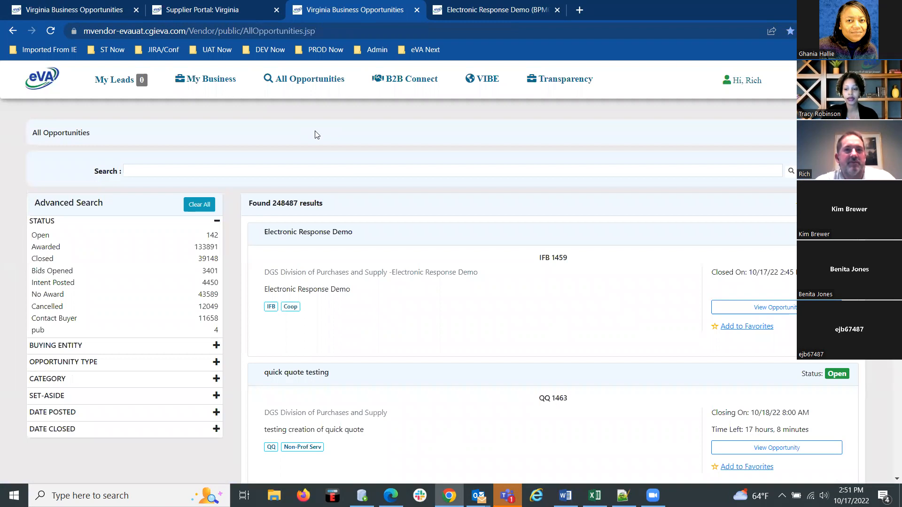
left_click(199, 85)
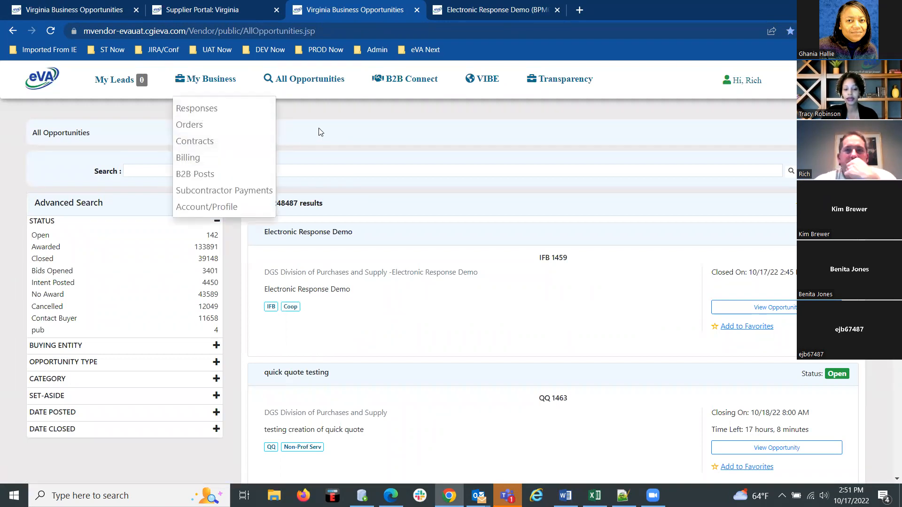
left_click(305, 89)
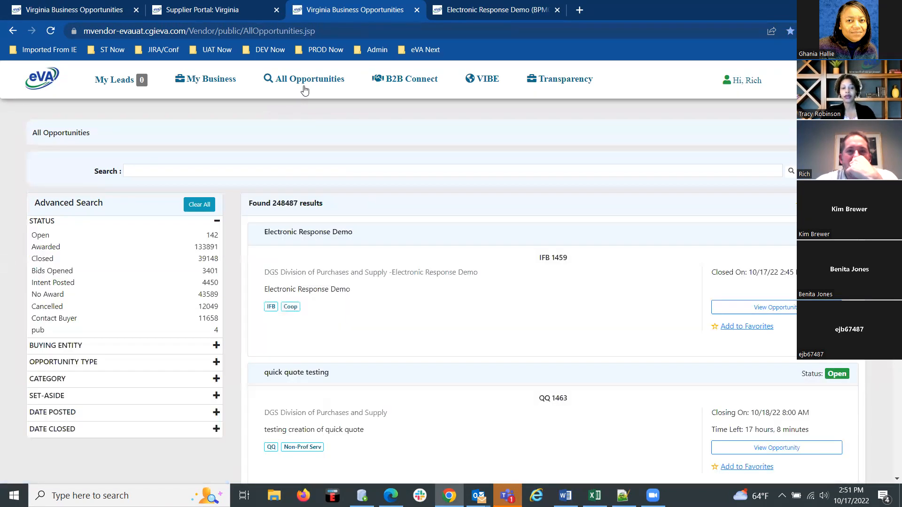
left_click(404, 81)
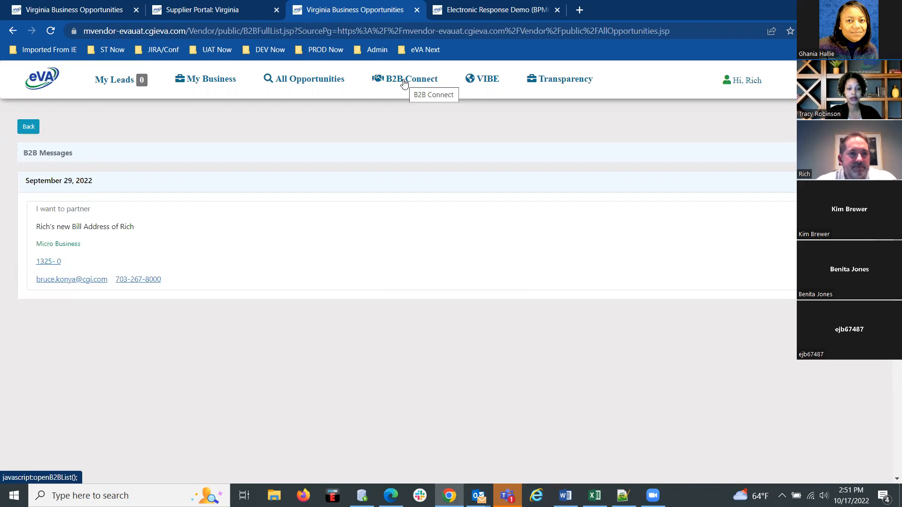
left_click(482, 91)
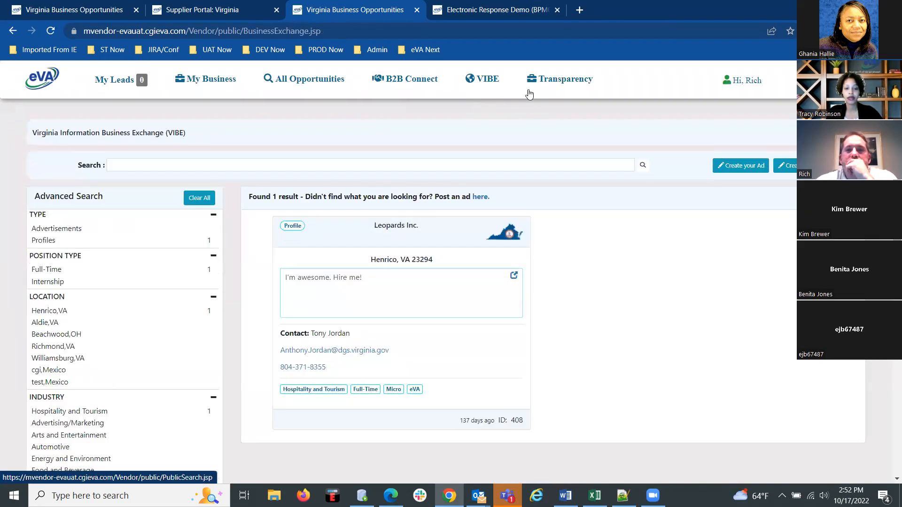
left_click(559, 91)
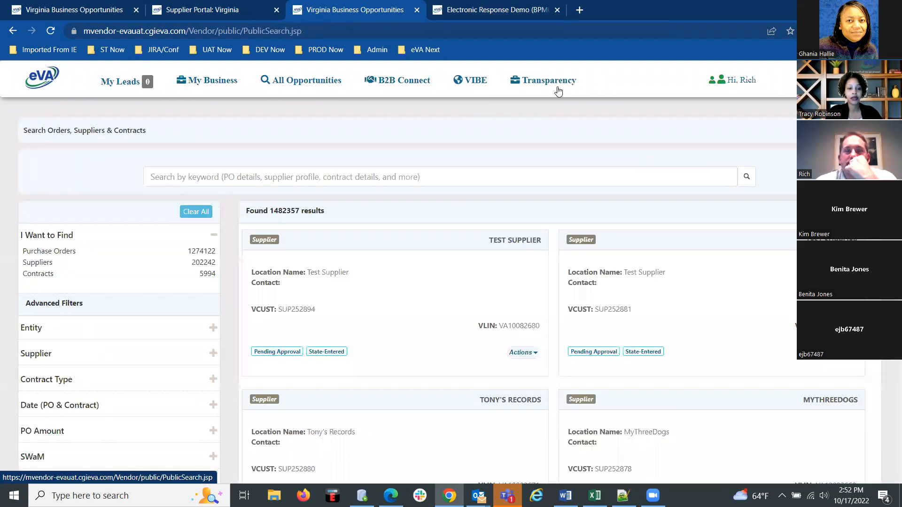
View the My Leads and All Opportunities pages and return to the Supplier Portal home page.
left_click(124, 84)
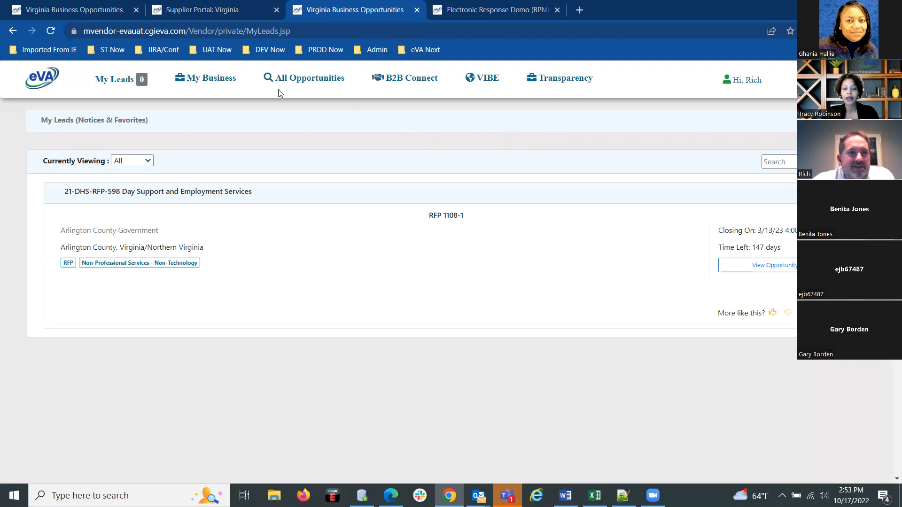
left_click(302, 83)
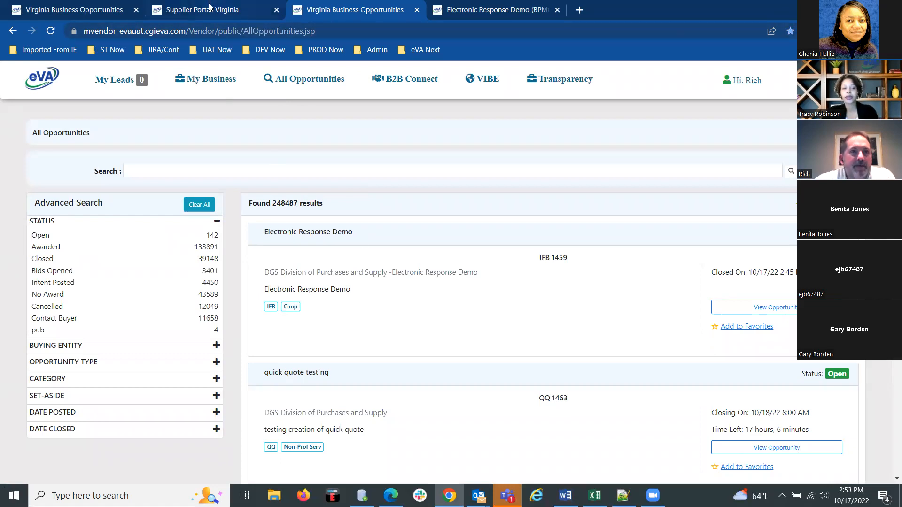
left_click(211, 10)
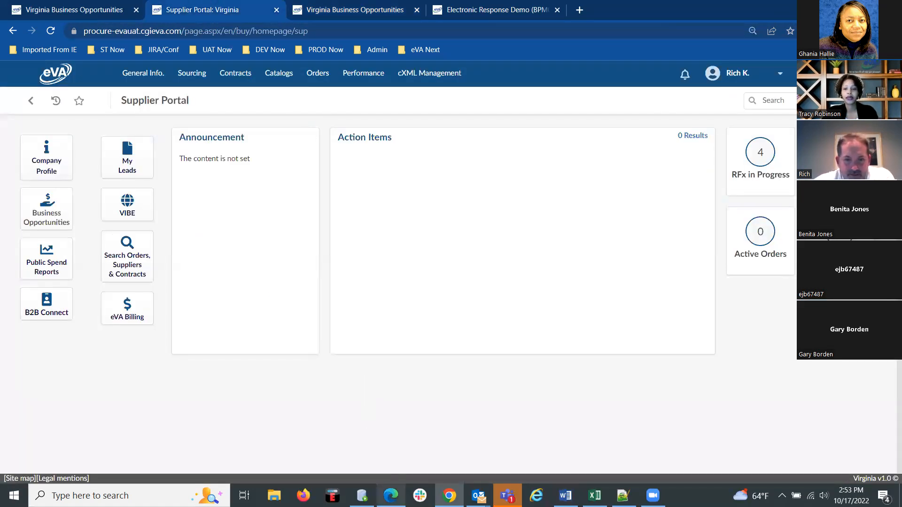
Switch to Edge and, from the project's RFx Activity page, create a proposal for Off-Site Procurement with responses received on 10/17/2022.
left_click(390, 496)
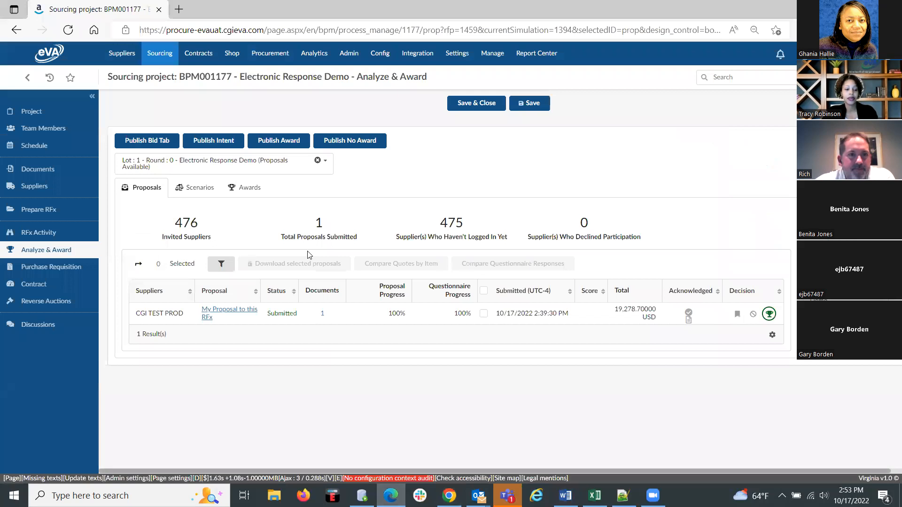
left_click(39, 233)
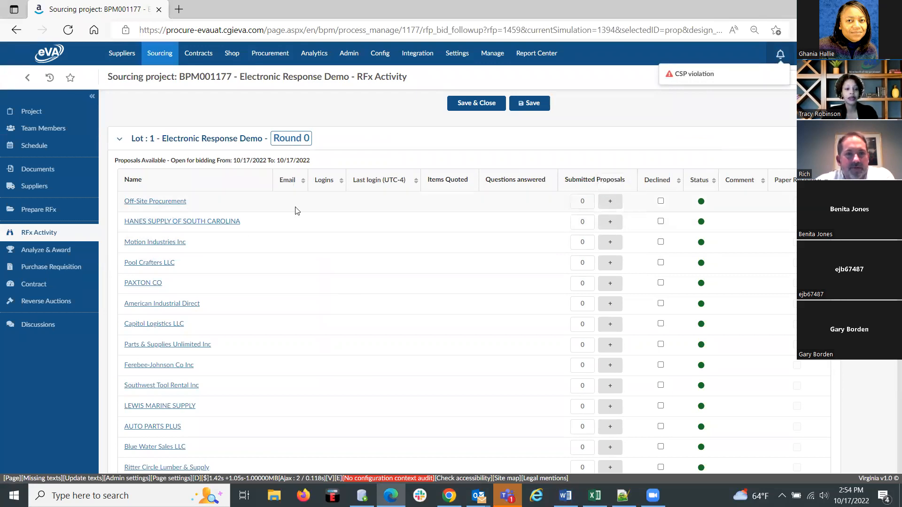
left_click(610, 202)
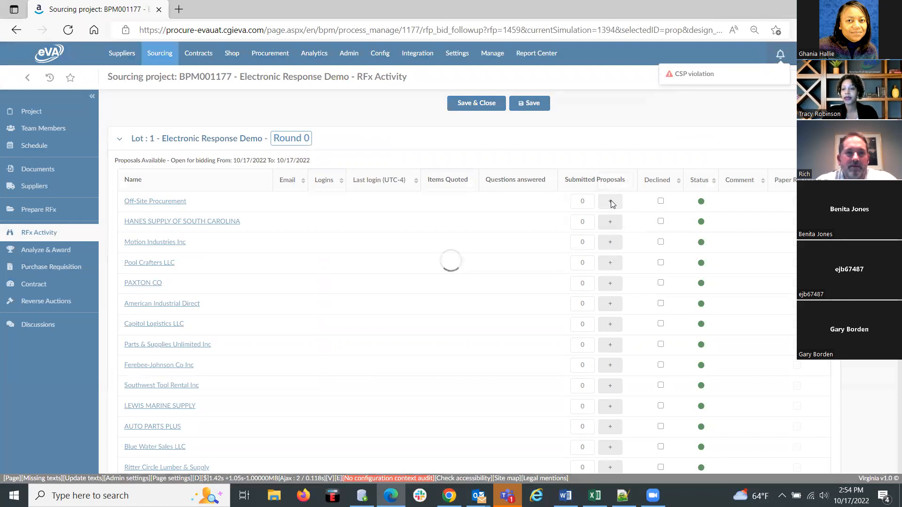
left_click(141, 193)
left_click(146, 285)
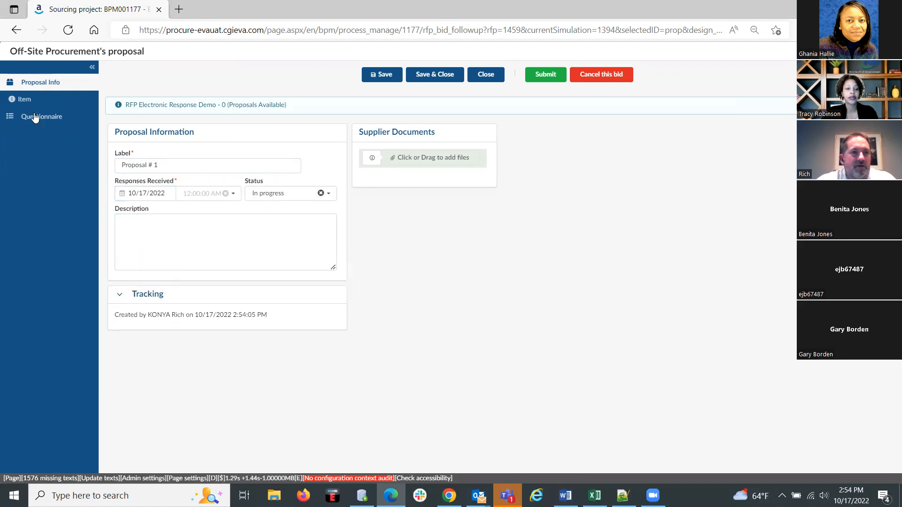
Quote the Lot Number 1 item at a unit price of 11 with a delivery date of 10/18/2022.
left_click(26, 101)
left_click(24, 84)
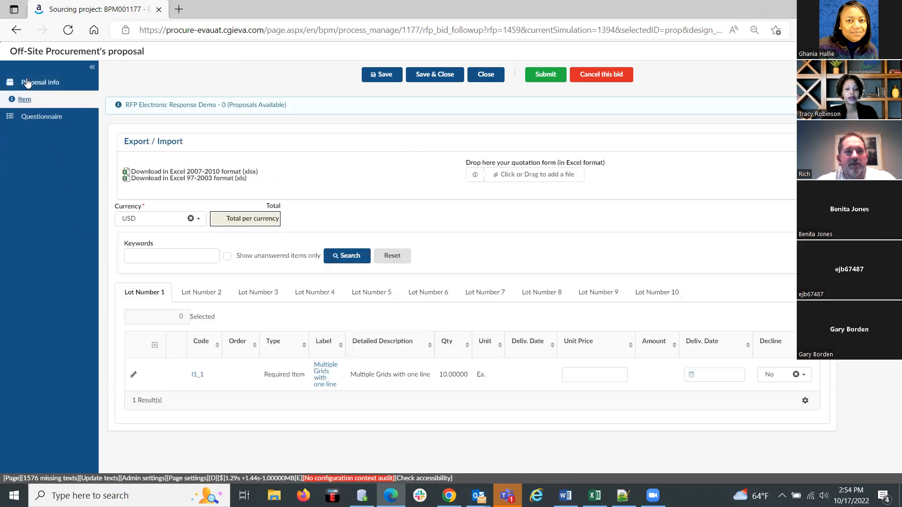
left_click(24, 99)
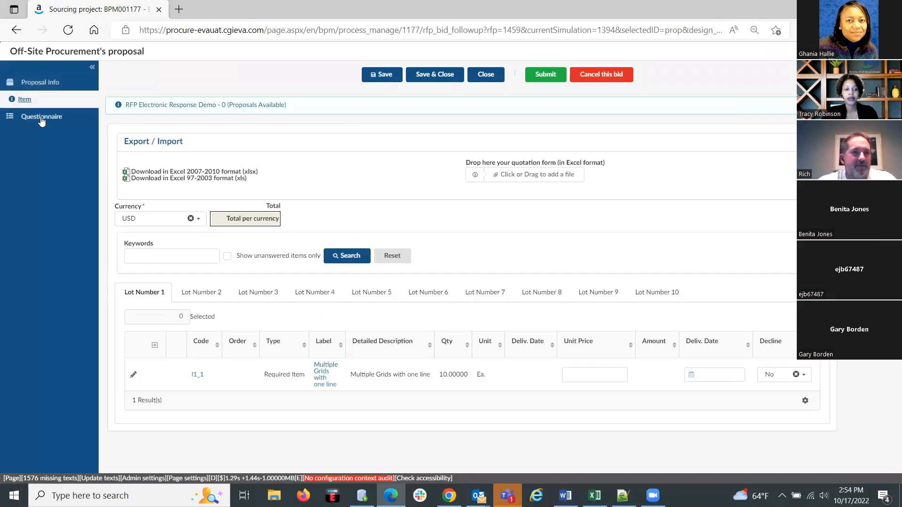
left_click(594, 375)
type("11")
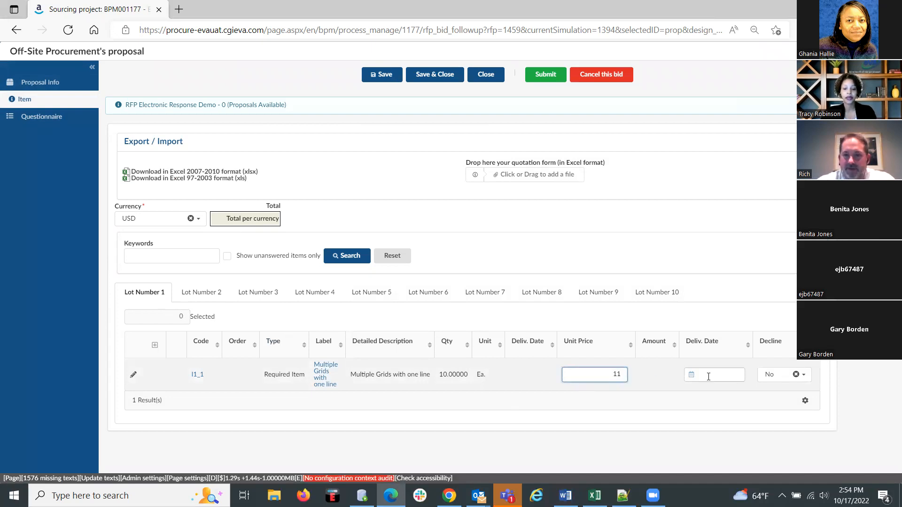
left_click(691, 375)
left_click(688, 311)
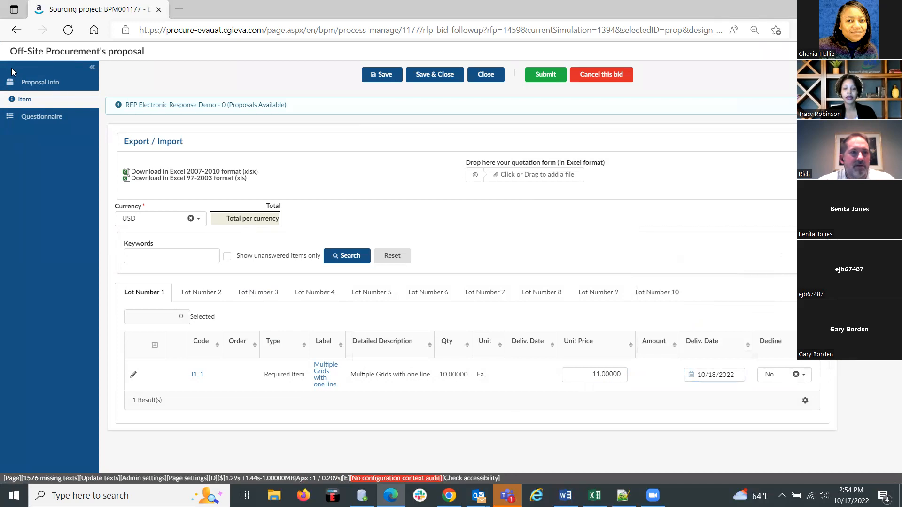
Attach IFB23270_9.6.2018.docx as a supplier document in the proposal information.
left_click(37, 88)
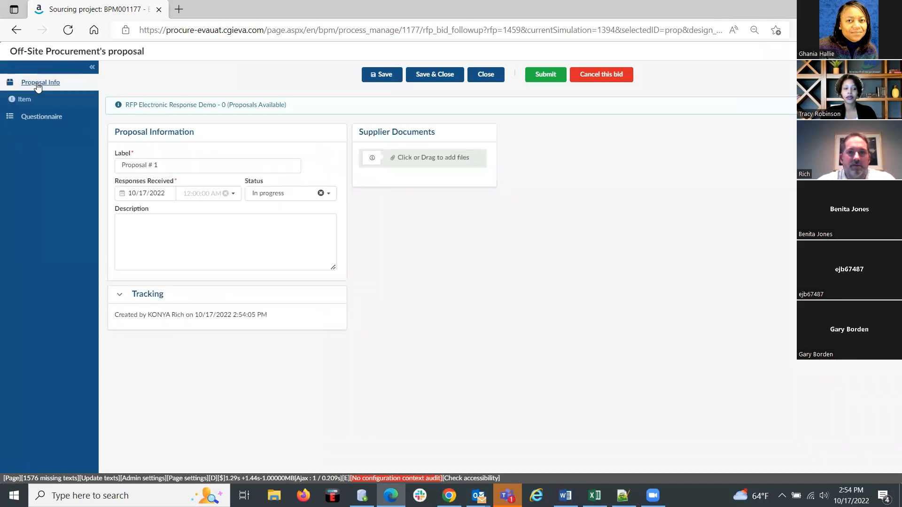
left_click(430, 158)
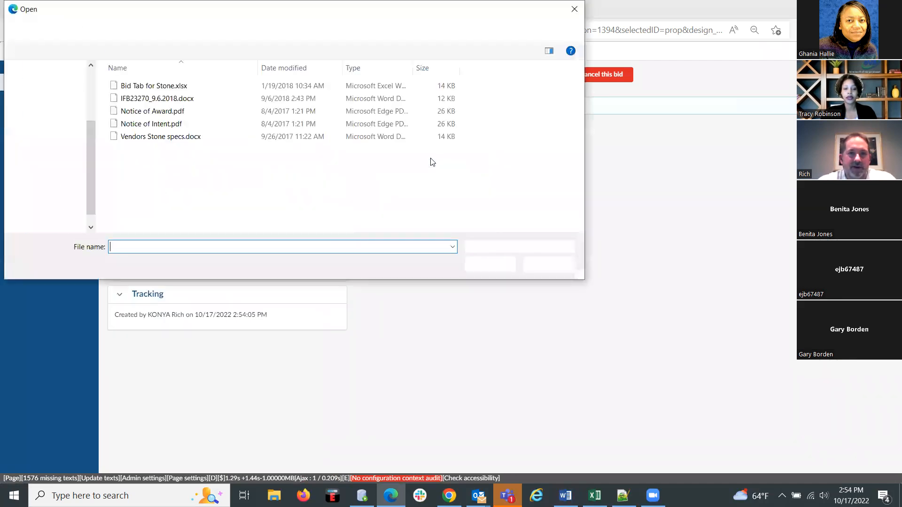
left_click(155, 99)
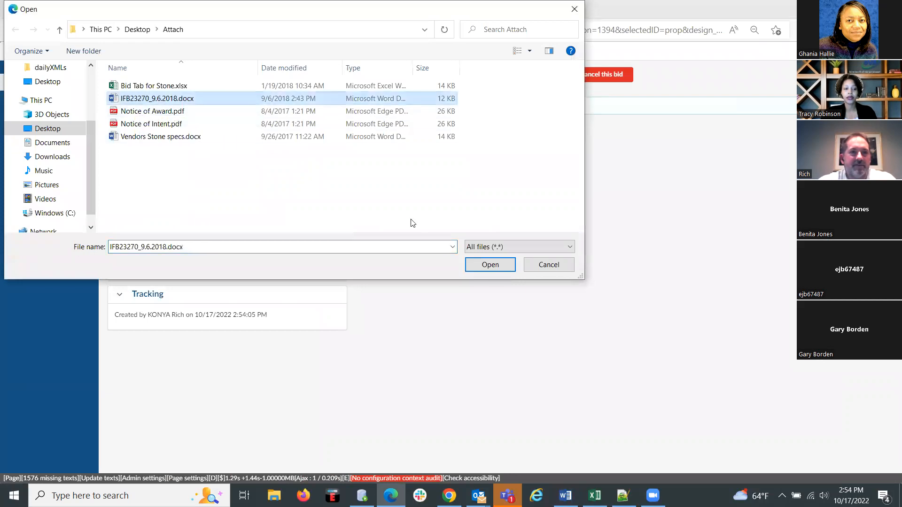
left_click(478, 269)
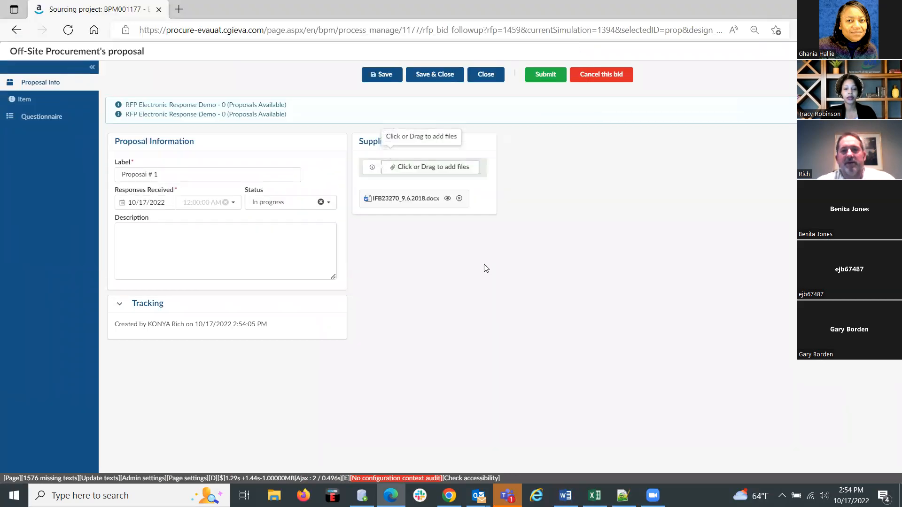
Quote the Lot Number 2 item at a unit price of 22 with a delivery date of 10/31/2022.
left_click(24, 100)
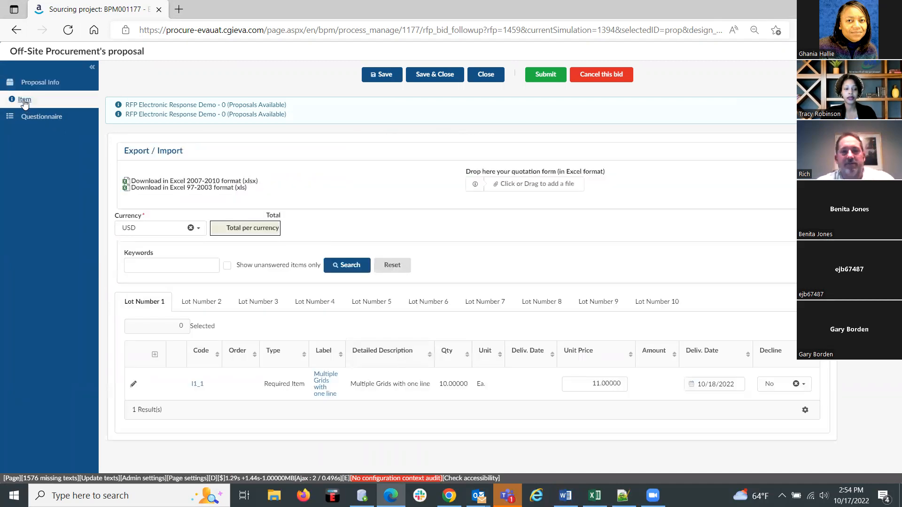
left_click(202, 303)
left_click(586, 382)
type("22")
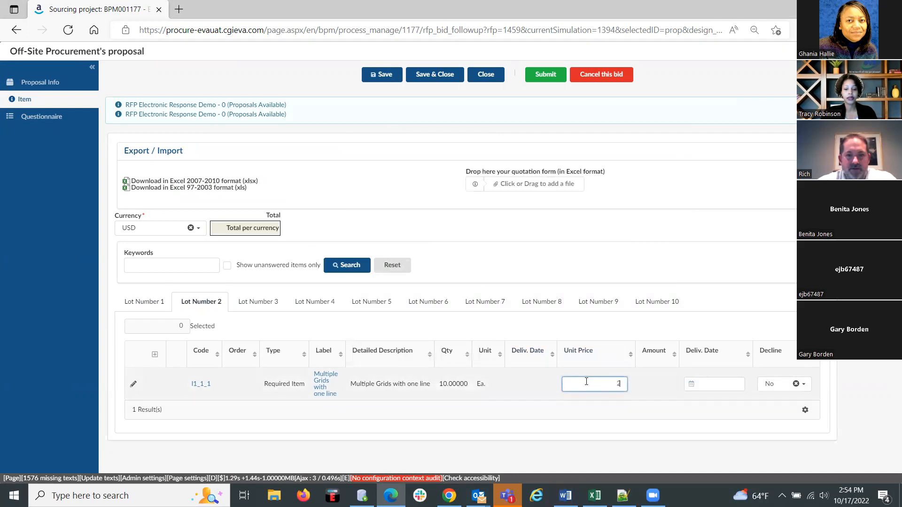
left_click(715, 381)
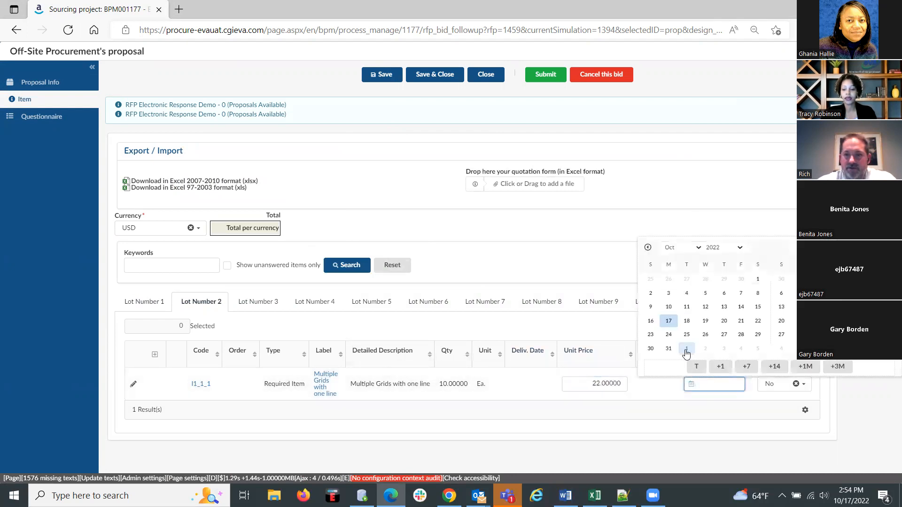
left_click(669, 348)
Answer the questionnaire's incorporation question with 15, save the proposal and check the submission summary without submitting.
left_click(48, 124)
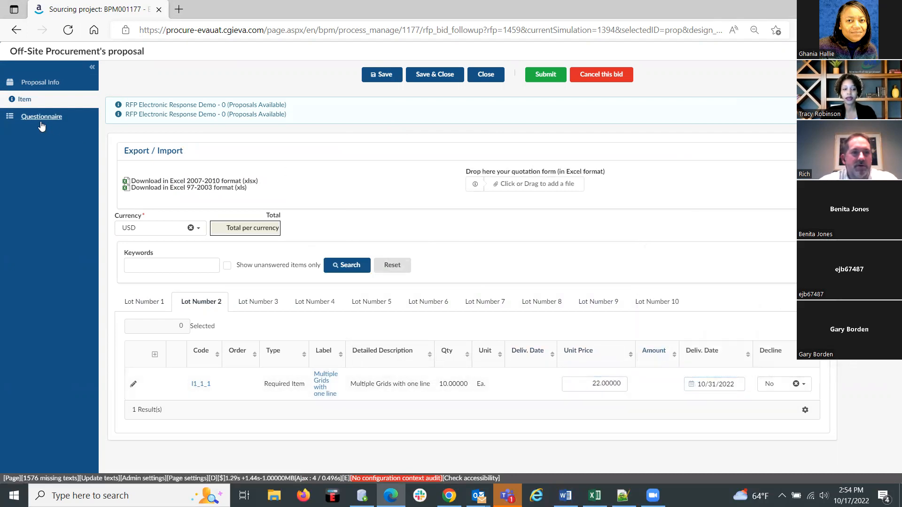
left_click(276, 316)
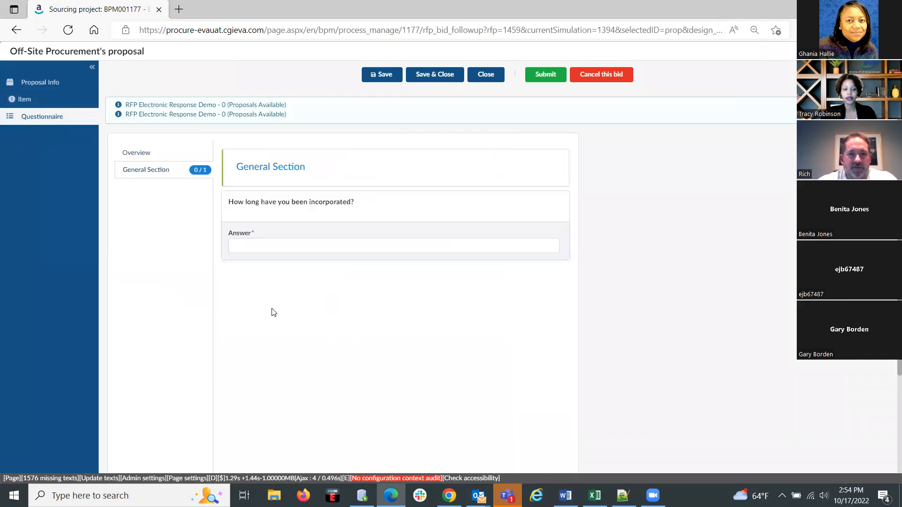
left_click(255, 246)
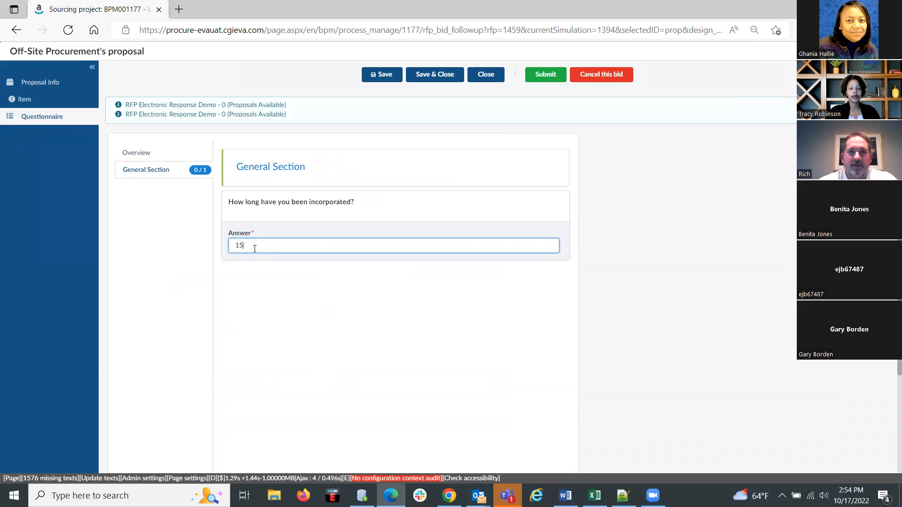
left_click(385, 74)
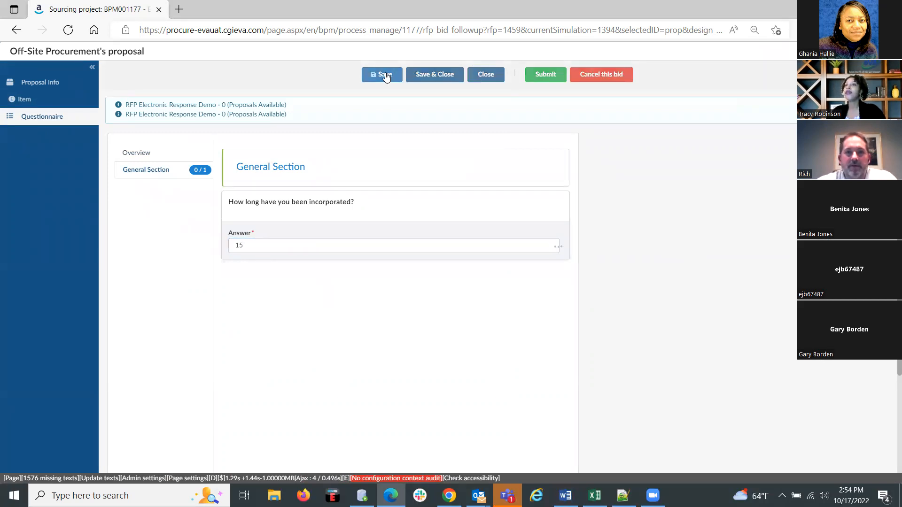
left_click(545, 75)
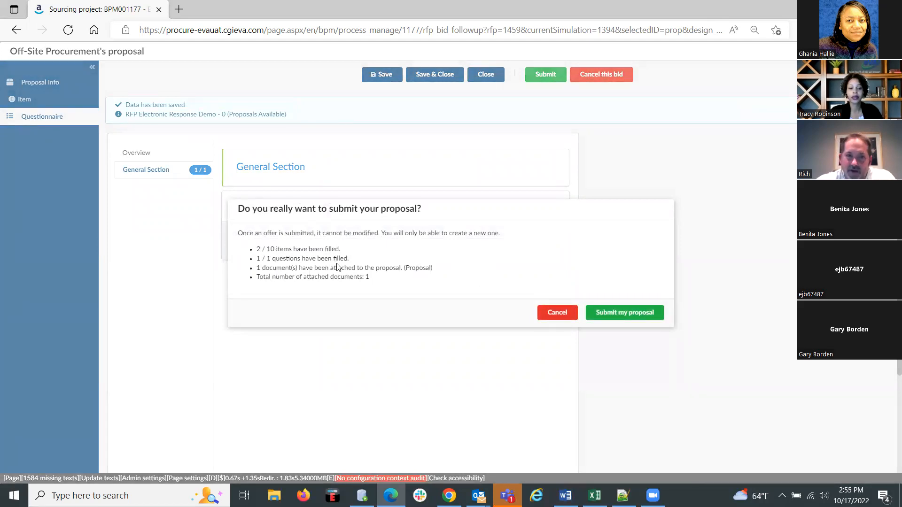
left_click(558, 315)
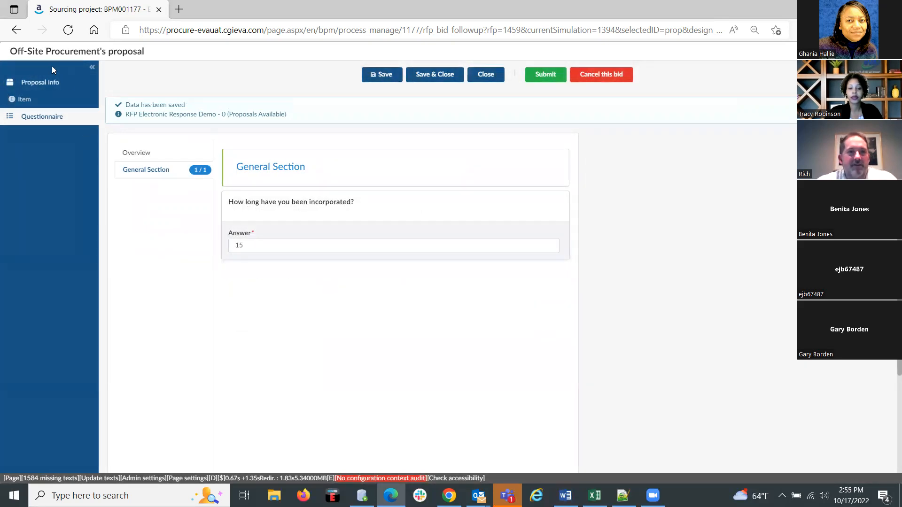
Quote the Lot Number 3 item at a unit price of 11 with a delivery date of 10/18/2022.
left_click(25, 99)
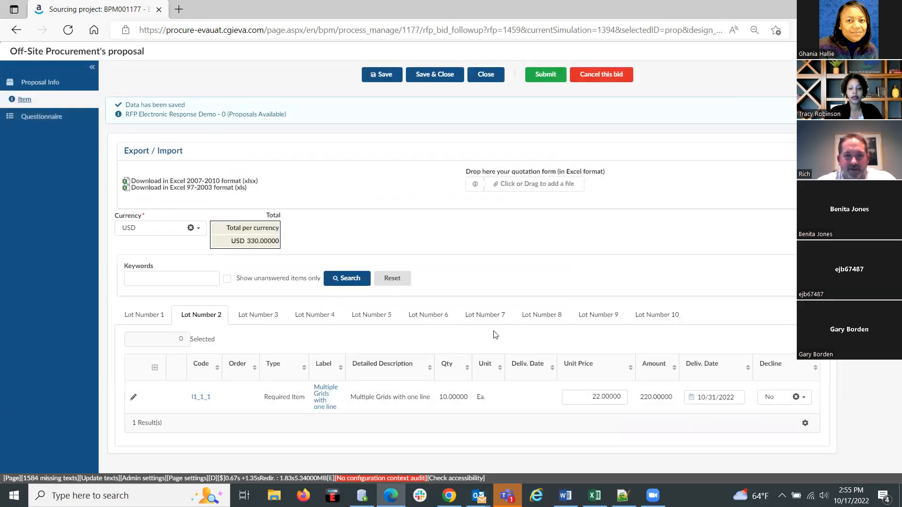
left_click(263, 316)
left_click(587, 399)
type("11")
left_click(695, 397)
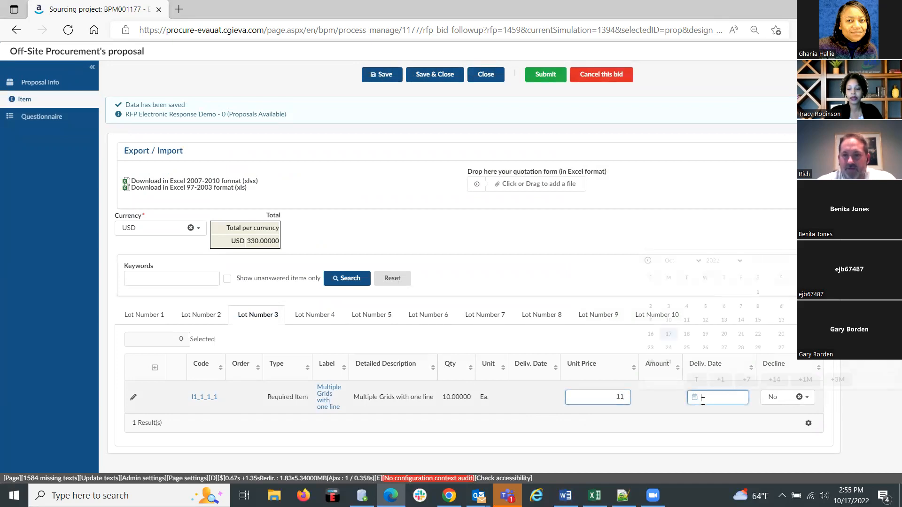
left_click(688, 334)
Quote the Lot Number 4 item at a unit price of 22 with a delivery date of 10/19/2022, leaving Decline set to No.
left_click(316, 317)
left_click(628, 396)
type("22")
left_click(708, 397)
left_click(707, 335)
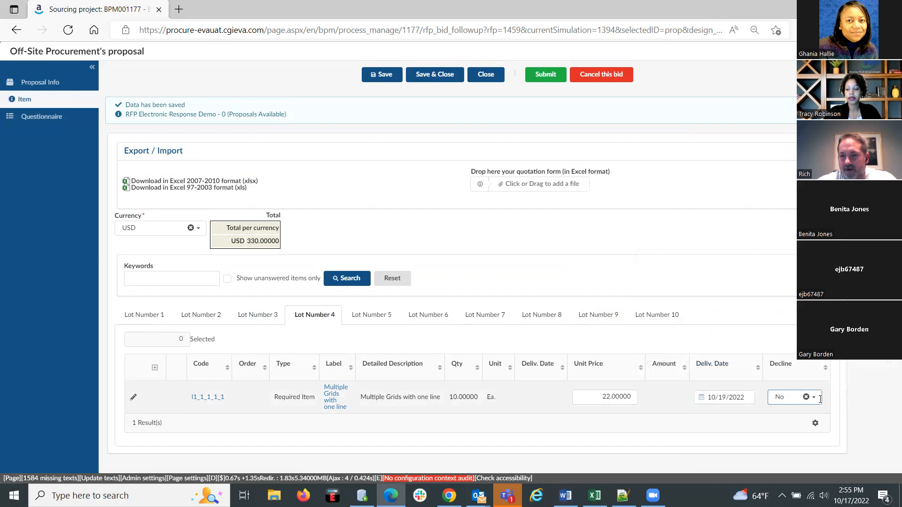
left_click(819, 400)
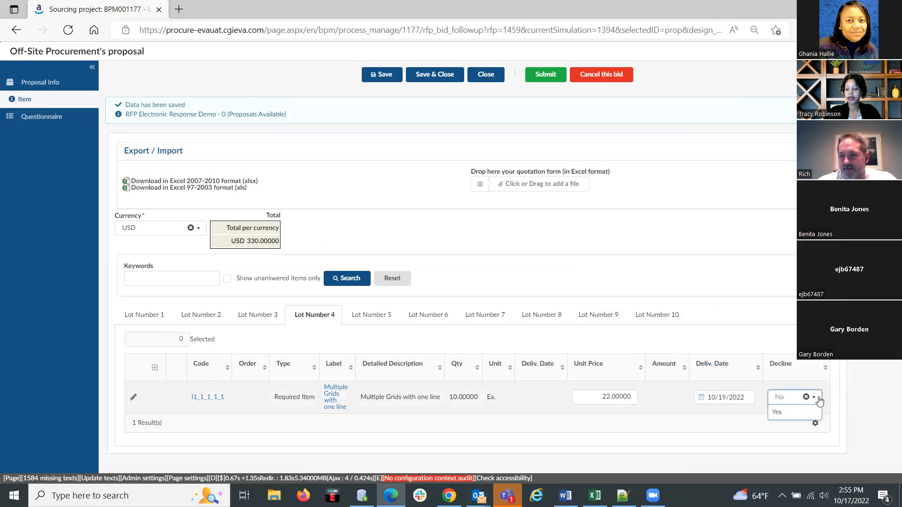
left_click(820, 399)
Quote the Lot Number 5 item at a unit price of 33 with a delivery date of 10/31/2022.
left_click(381, 320)
left_click(605, 399)
type("33")
left_click(728, 396)
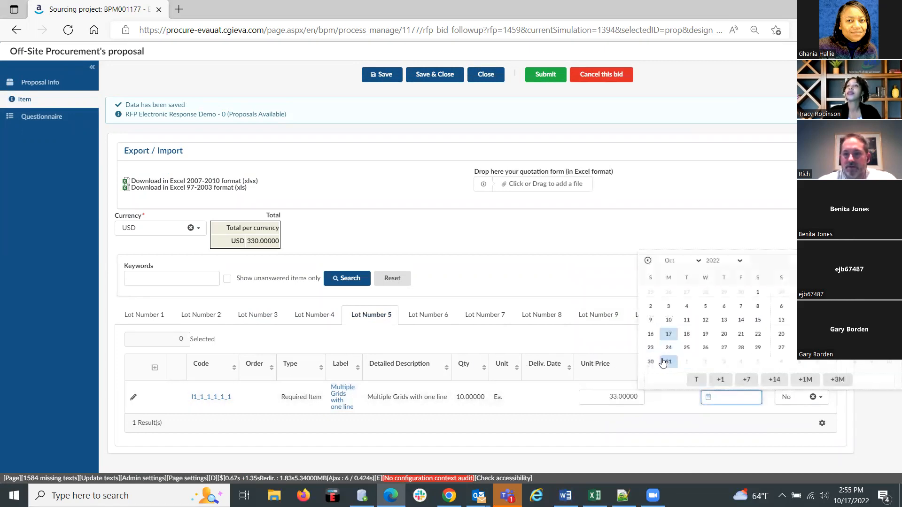
left_click(667, 364)
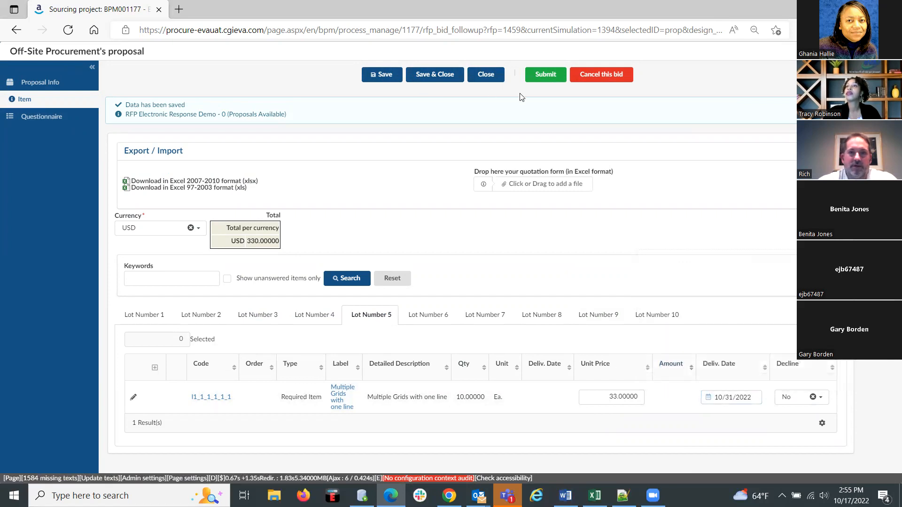
Submit the Off-Site Procurement proposal, check its Lot Number 1 line, close it and open the project's general information.
left_click(542, 78)
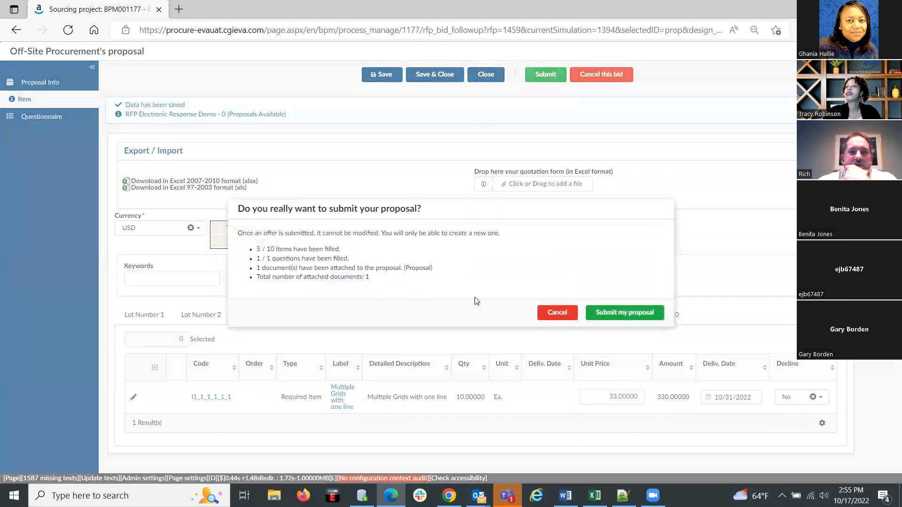
left_click(613, 313)
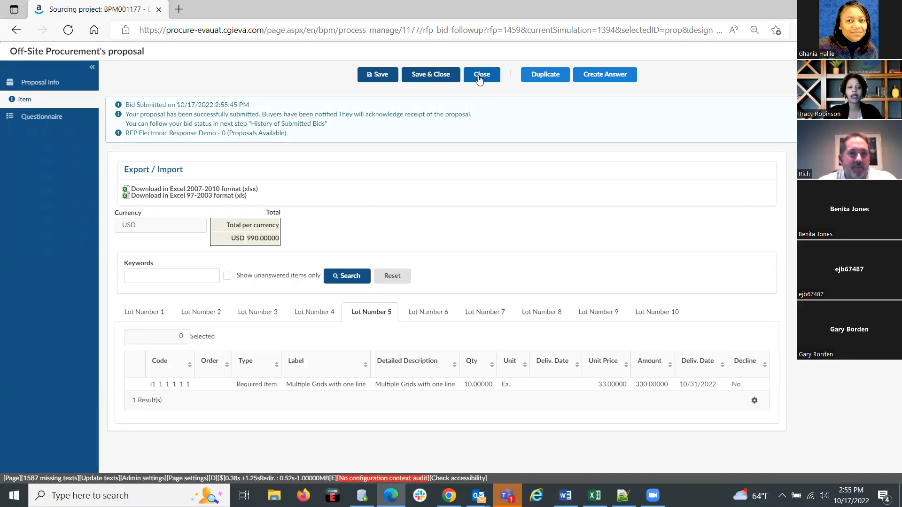
left_click(141, 318)
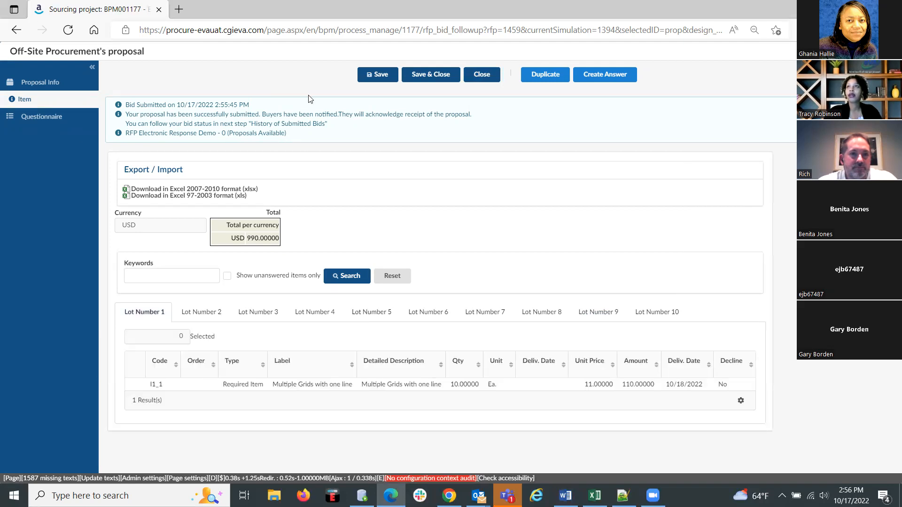
left_click(469, 78)
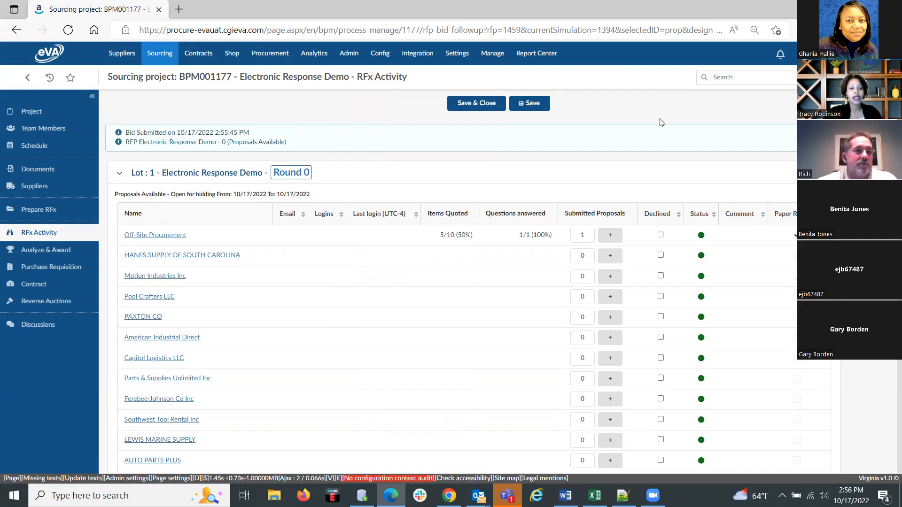
left_click(25, 111)
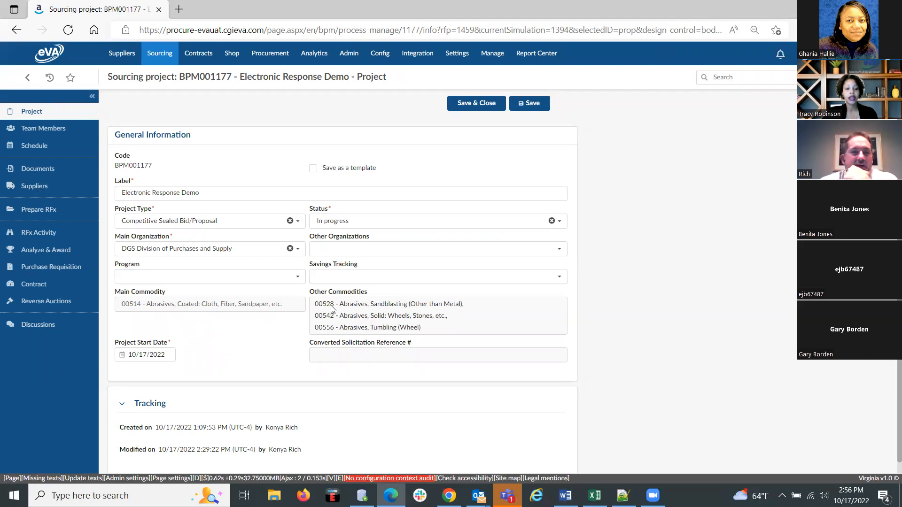
Review the project's team members and their profiles, and open the list of pending validations to examine the tasks awaiting review.
left_click(37, 128)
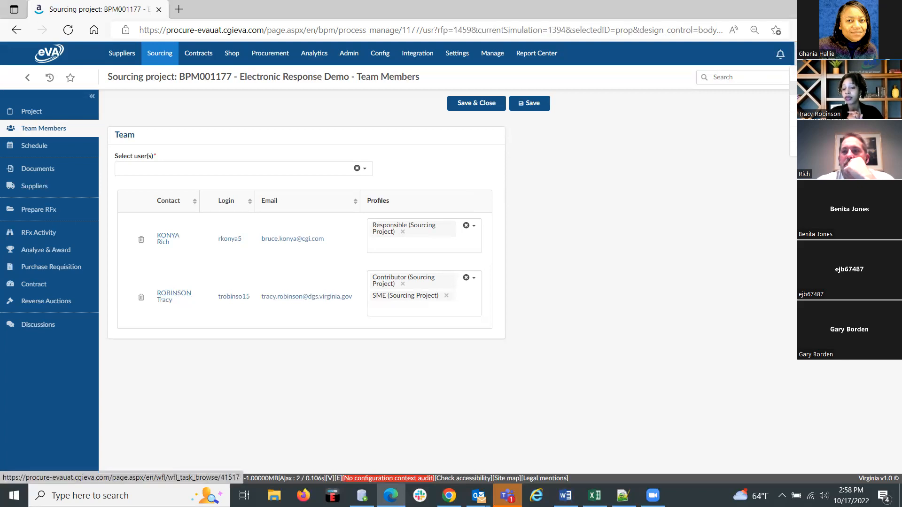
left_click(832, 88)
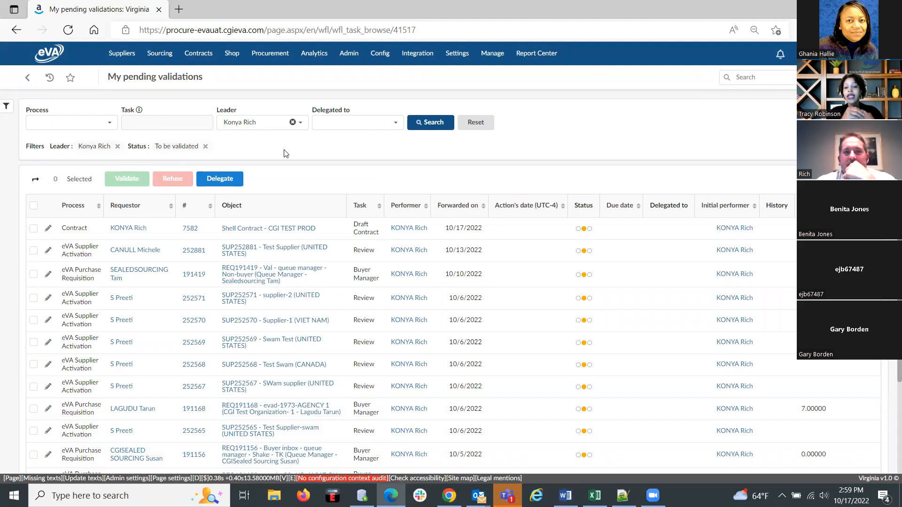
left_click(33, 230)
left_click(33, 231)
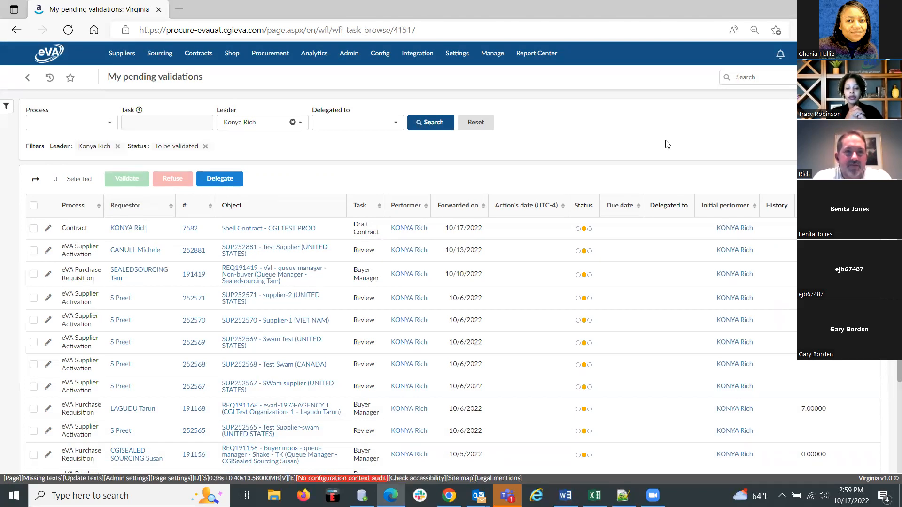
left_click(822, 54)
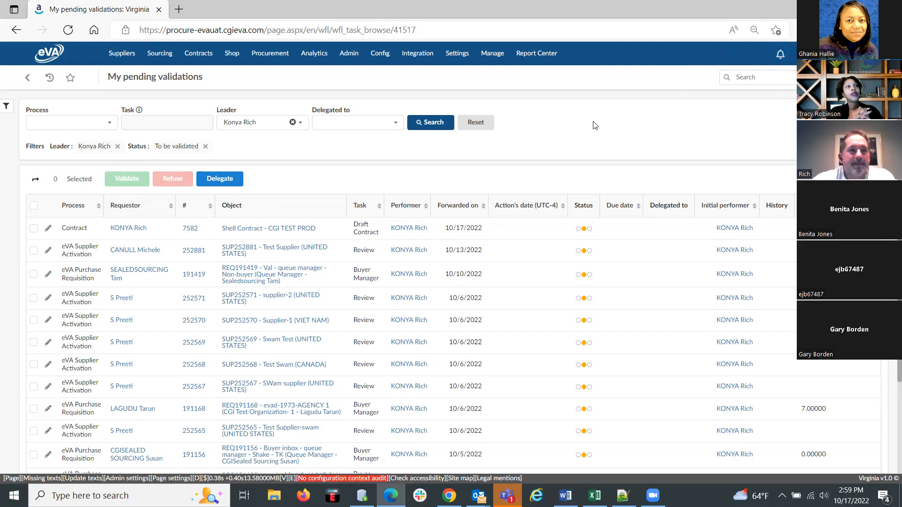
Reopen the Electronic Response Demo project from the sourcing projects list and review its project documents and the RFx's publicly posted documents.
left_click(169, 73)
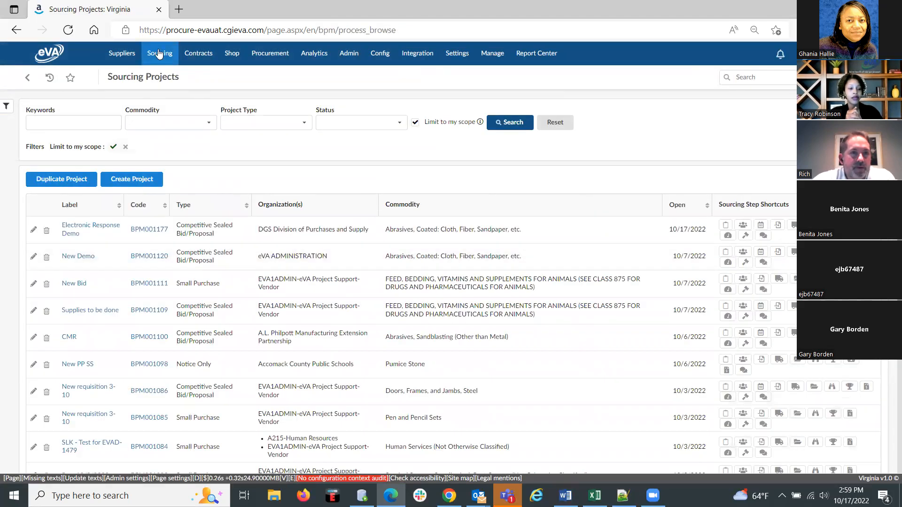
mouse_move(160, 54)
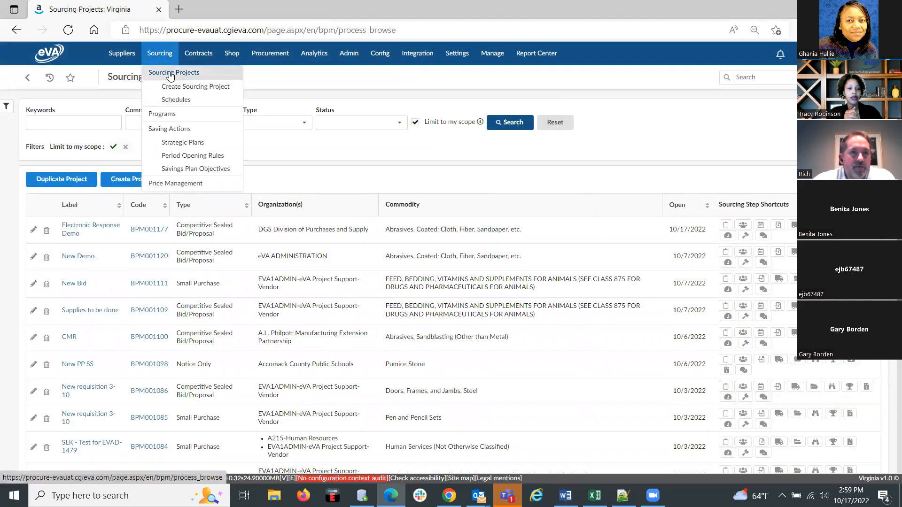
left_click(72, 227)
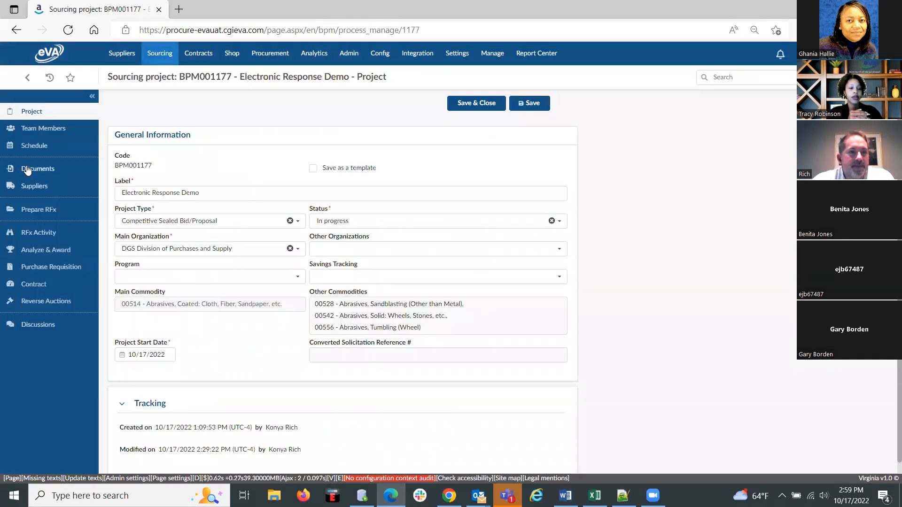
left_click(28, 168)
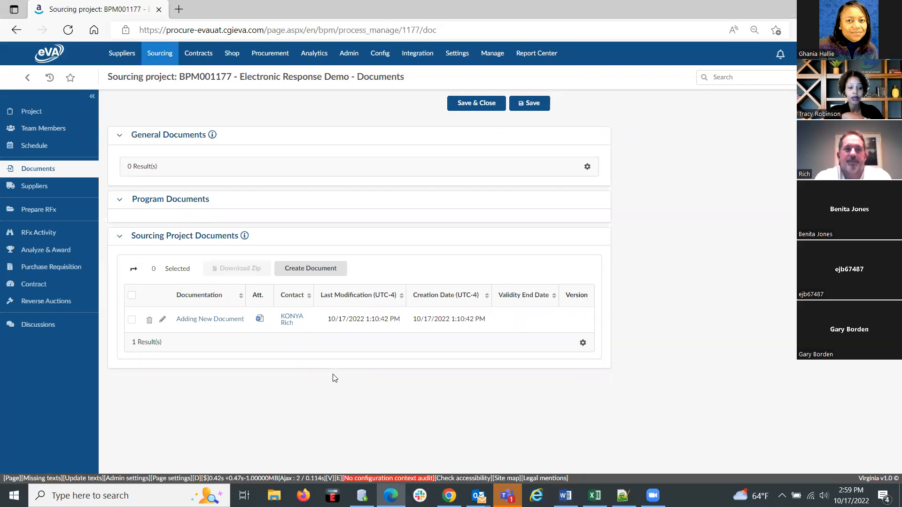
left_click(40, 207)
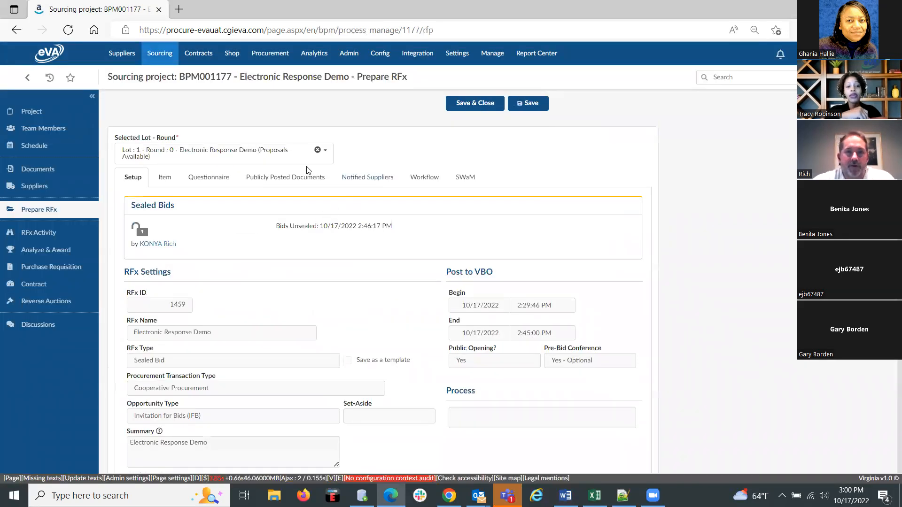
left_click(304, 181)
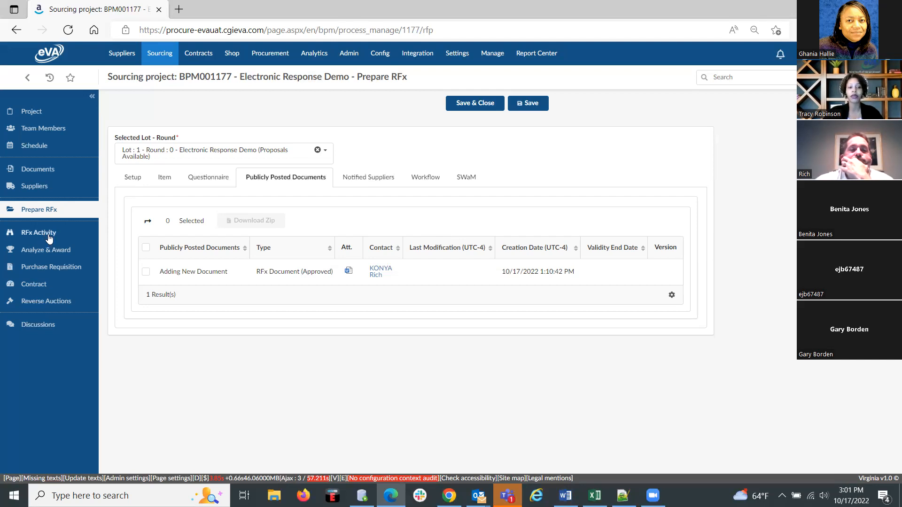
Return to the sourcing projects list and look through the Status and Project Type filter choices without applying any.
left_click(158, 55)
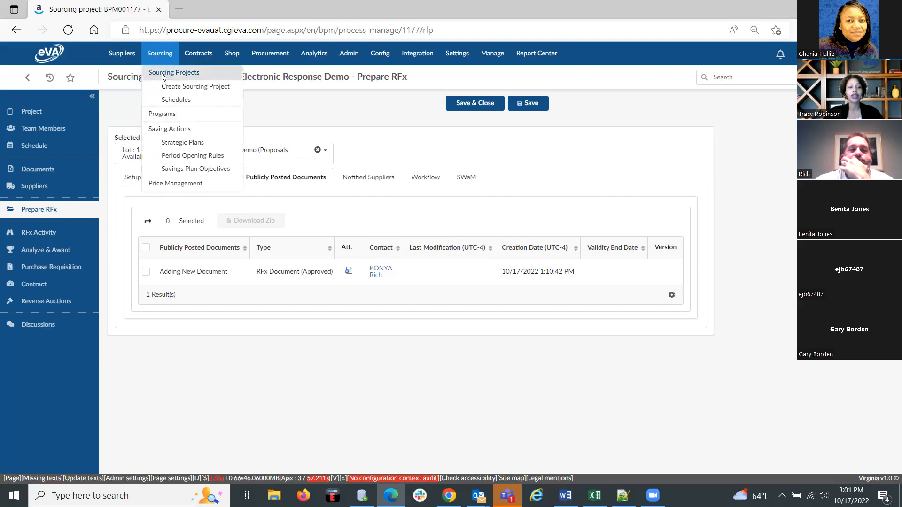
left_click(164, 74)
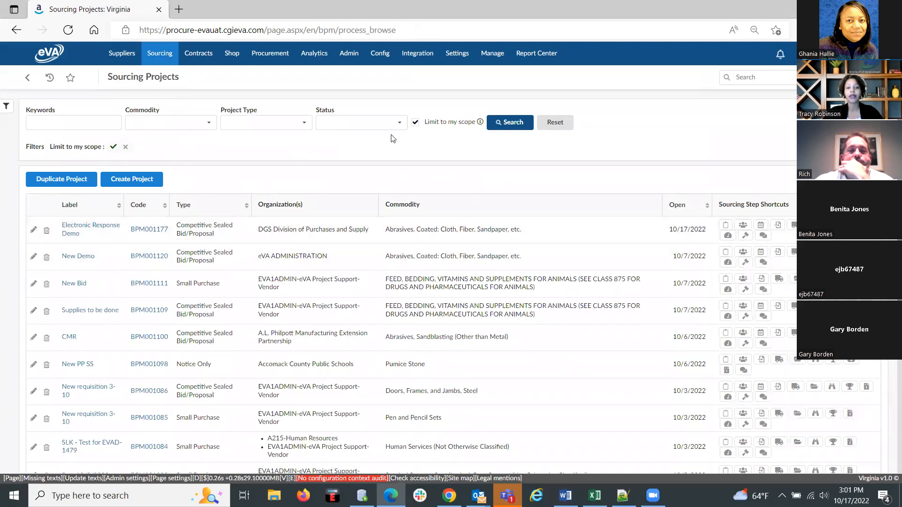
left_click(400, 124)
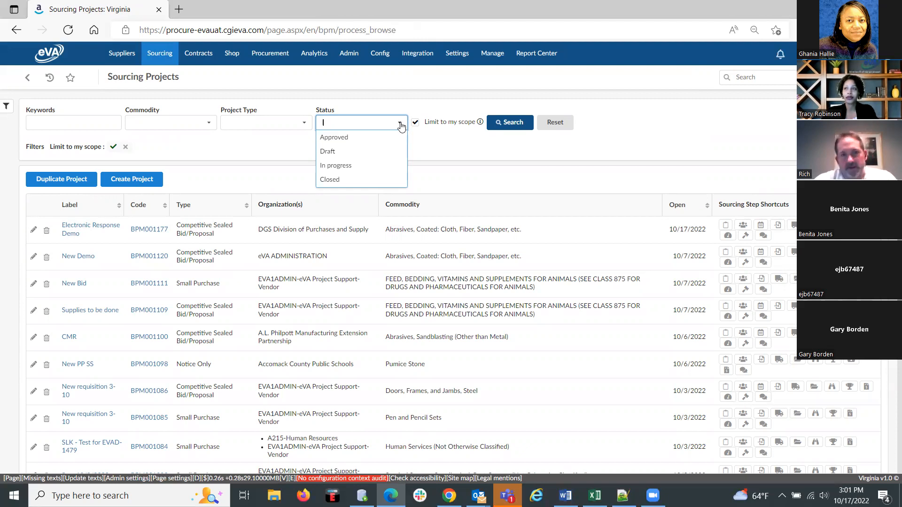
left_click(302, 126)
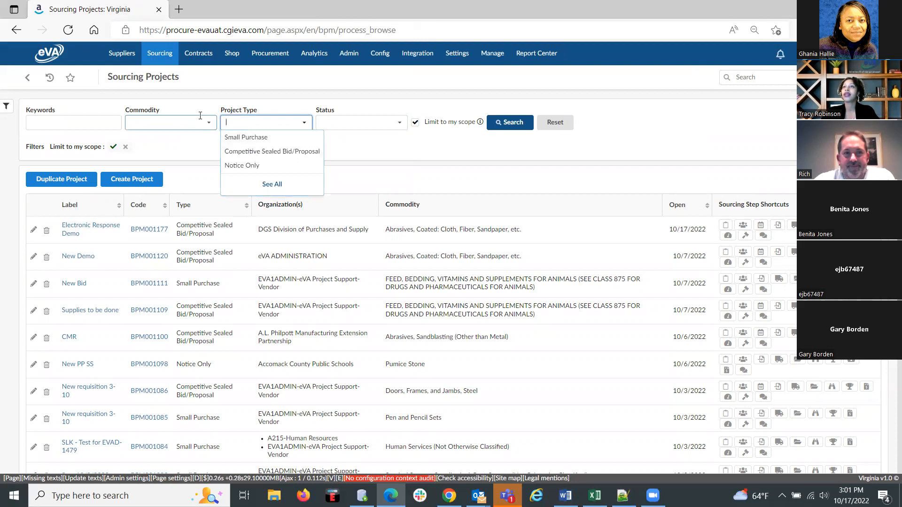
left_click(606, 121)
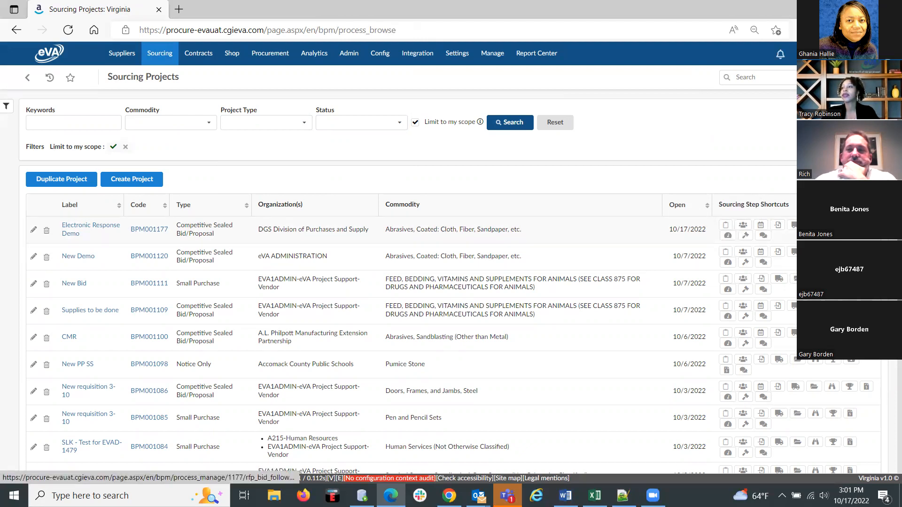
Use the Electronic Response Demo project's step shortcut to reopen it and go to its Prepare RFx setup.
left_click(778, 225)
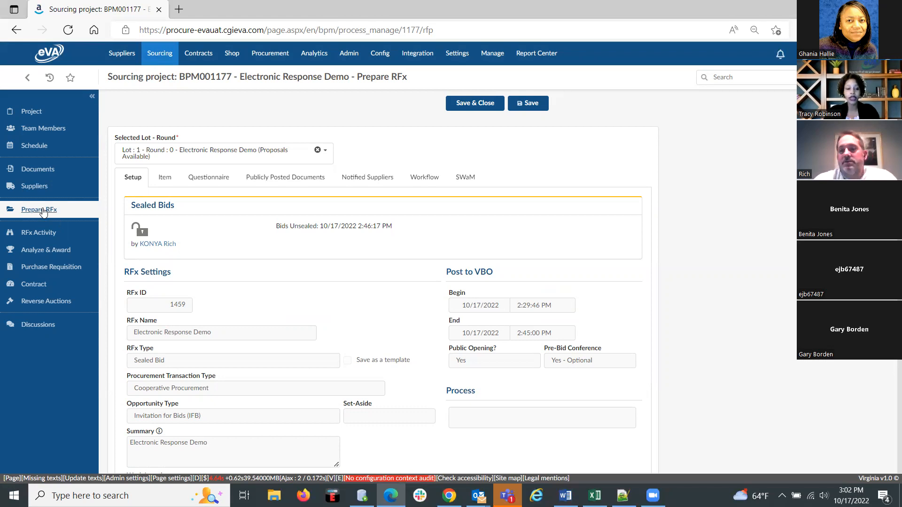
left_click(42, 212)
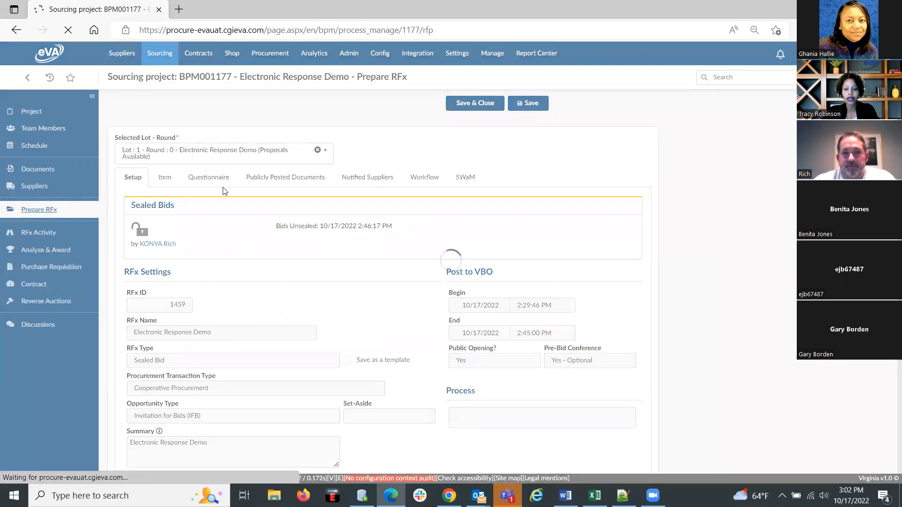